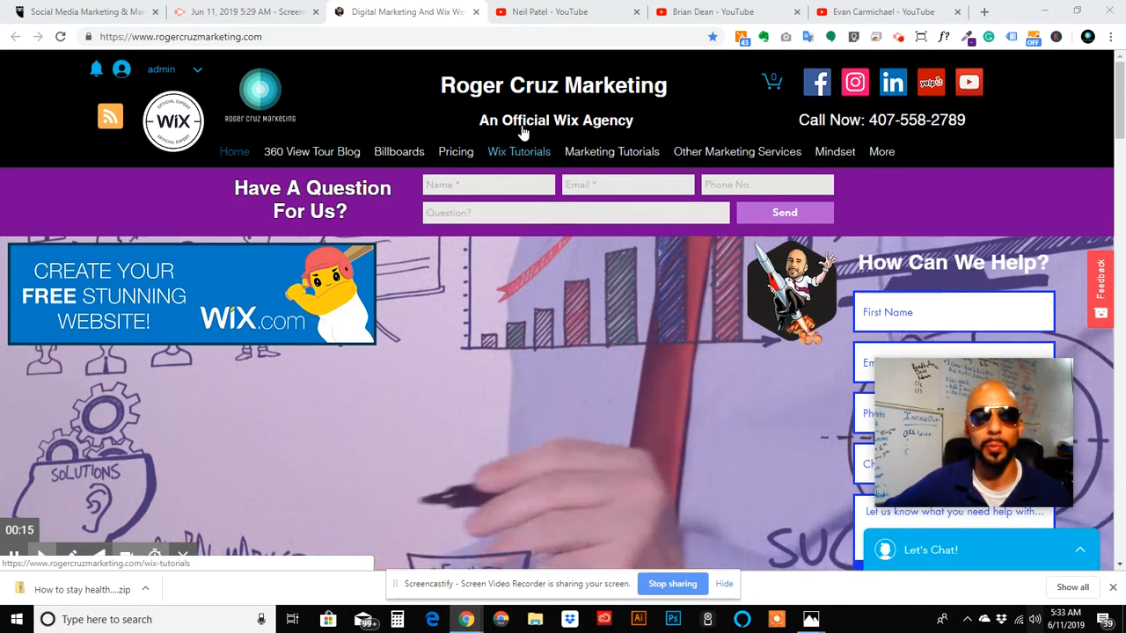
{"action": "scroll", "coordinate": [523, 132], "scroll_direction": "down", "scroll_amount": 10}
{"action": "scroll", "coordinate": [523, 132], "scroll_direction": "down", "scroll_amount": 15}
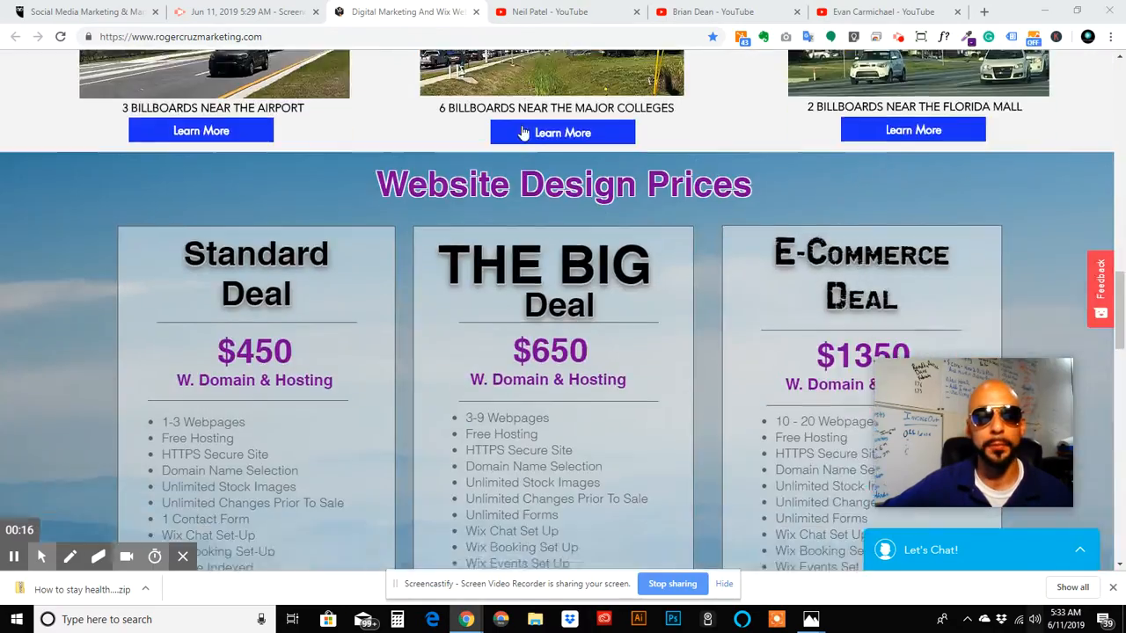
{"action": "scroll", "coordinate": [524, 132], "scroll_direction": "down", "scroll_amount": 3}
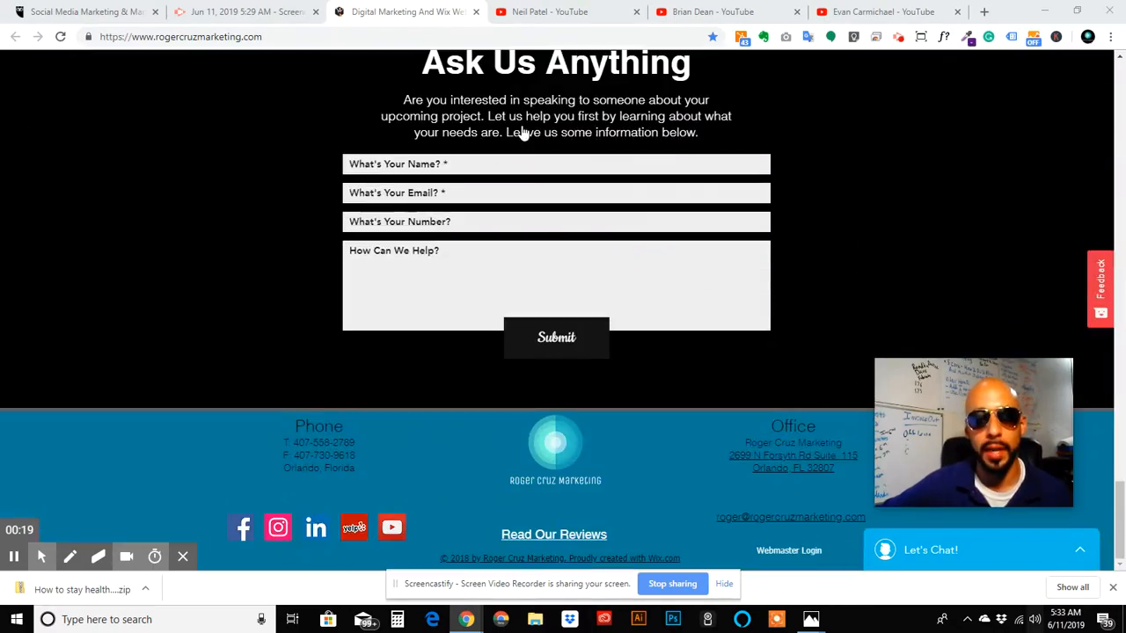
{"action": "scroll", "coordinate": [524, 132], "scroll_direction": "up", "scroll_amount": 18}
{"action": "scroll", "coordinate": [523, 132], "scroll_direction": "up", "scroll_amount": 5}
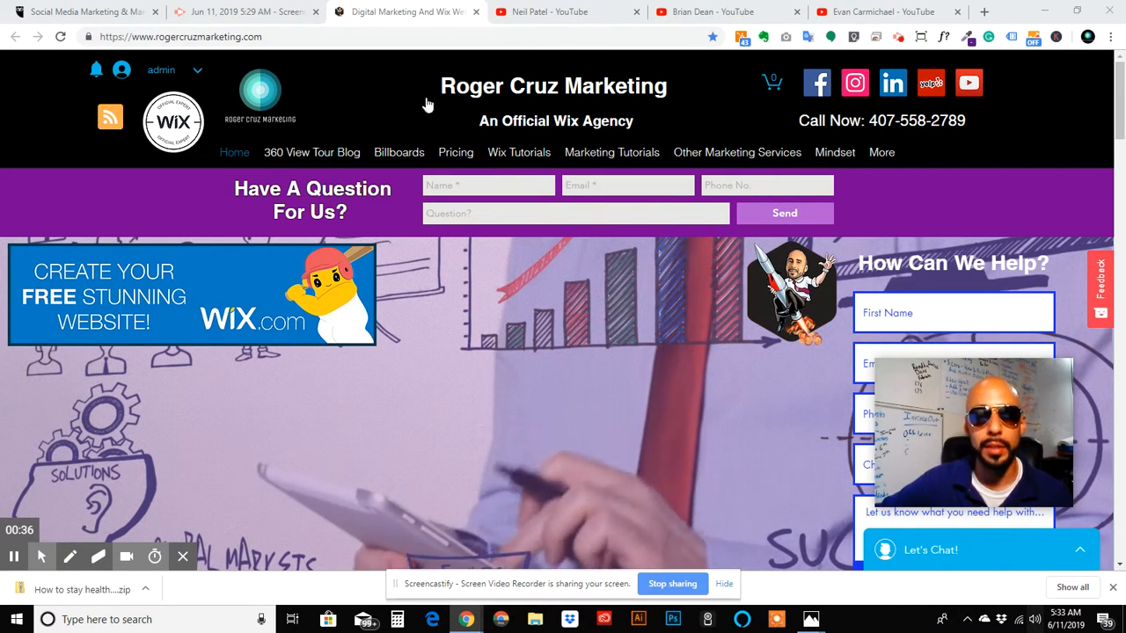
- Switch to the open Neil Patel YouTube page and search YouTube for "best ceramic coating"
{"action": "left_click", "coordinate": [554, 11]}
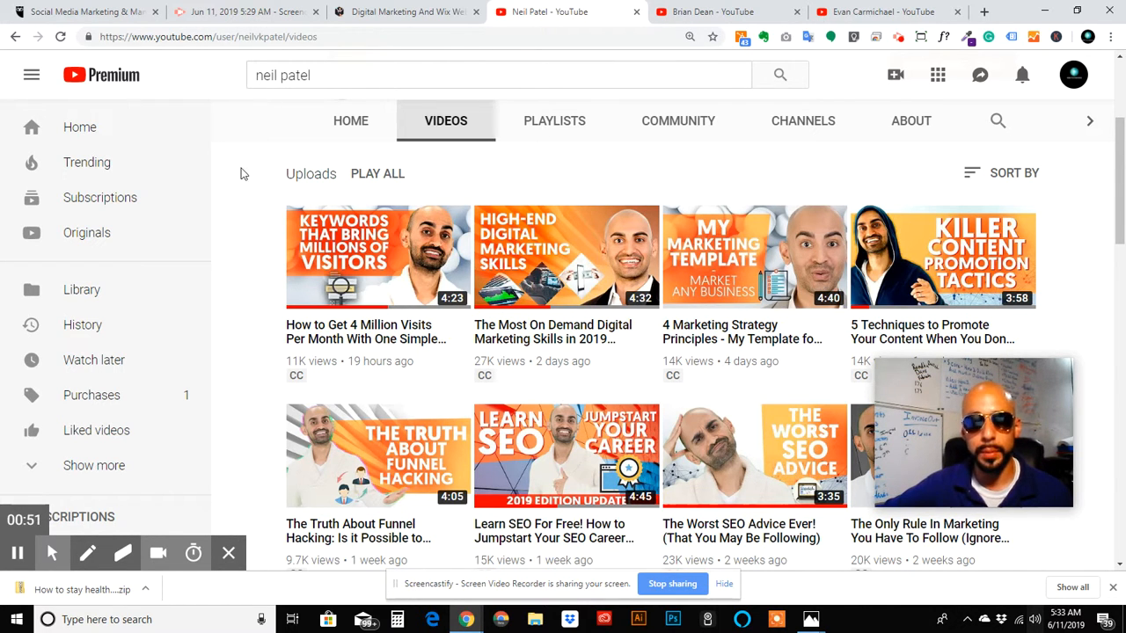
{"action": "left_click", "coordinate": [360, 79]}
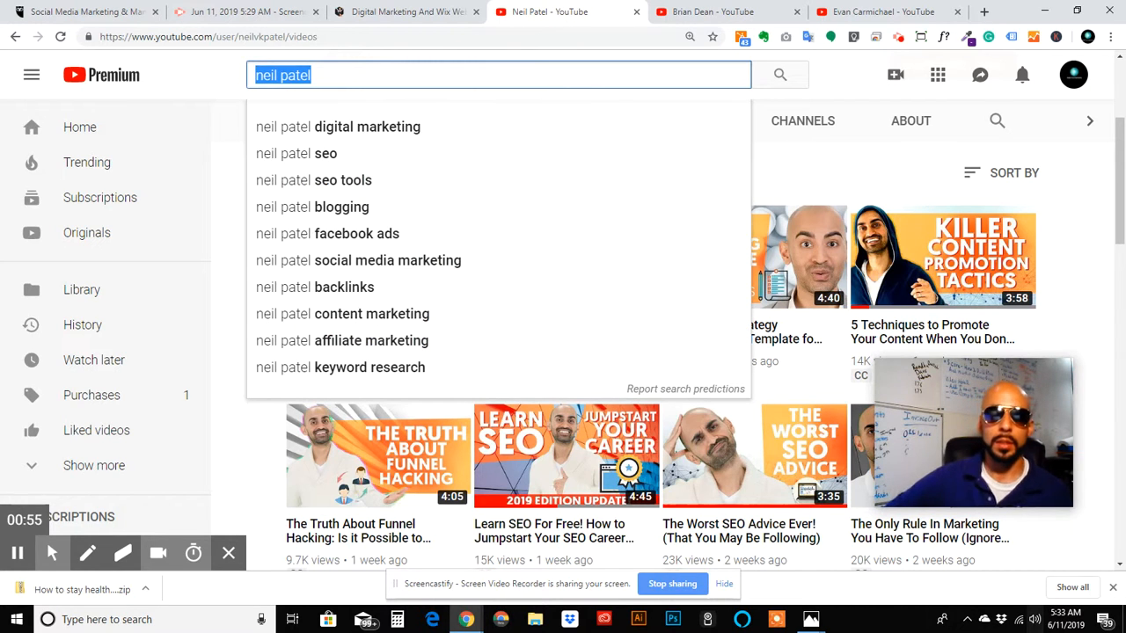
{"action": "type", "text": "best "}
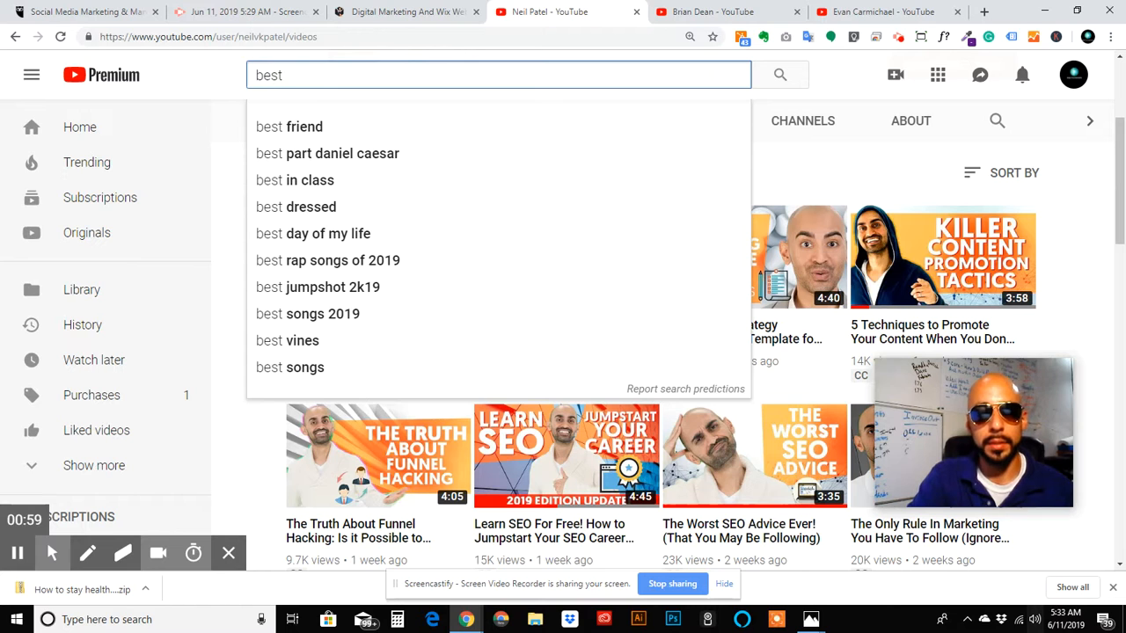
{"action": "type", "text": "ceramic "}
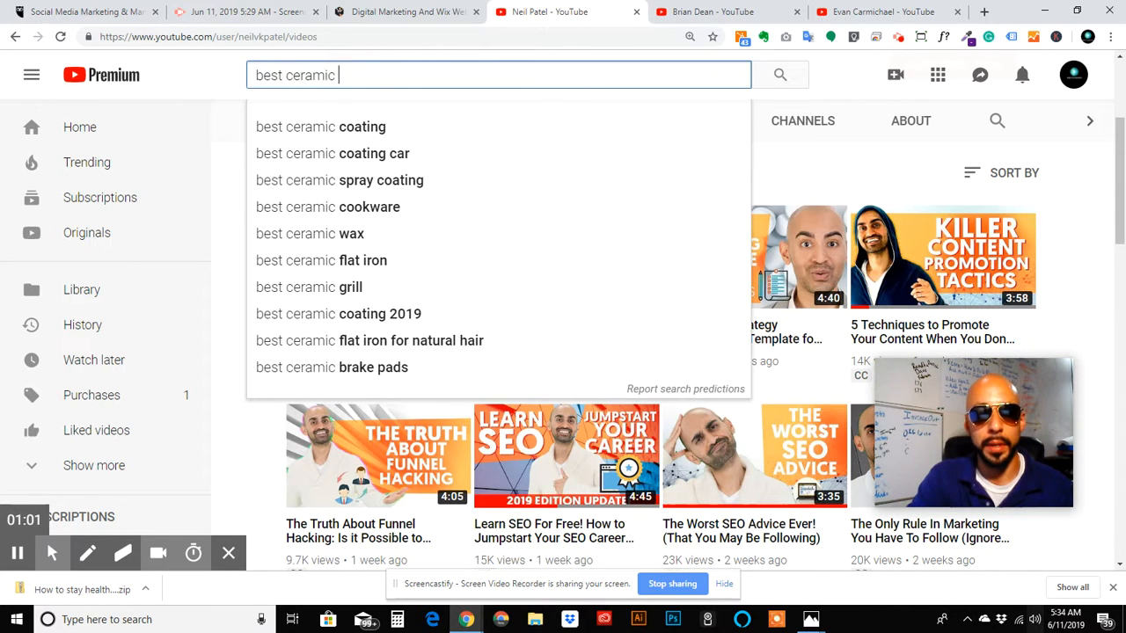
{"action": "type", "text": "coating"}
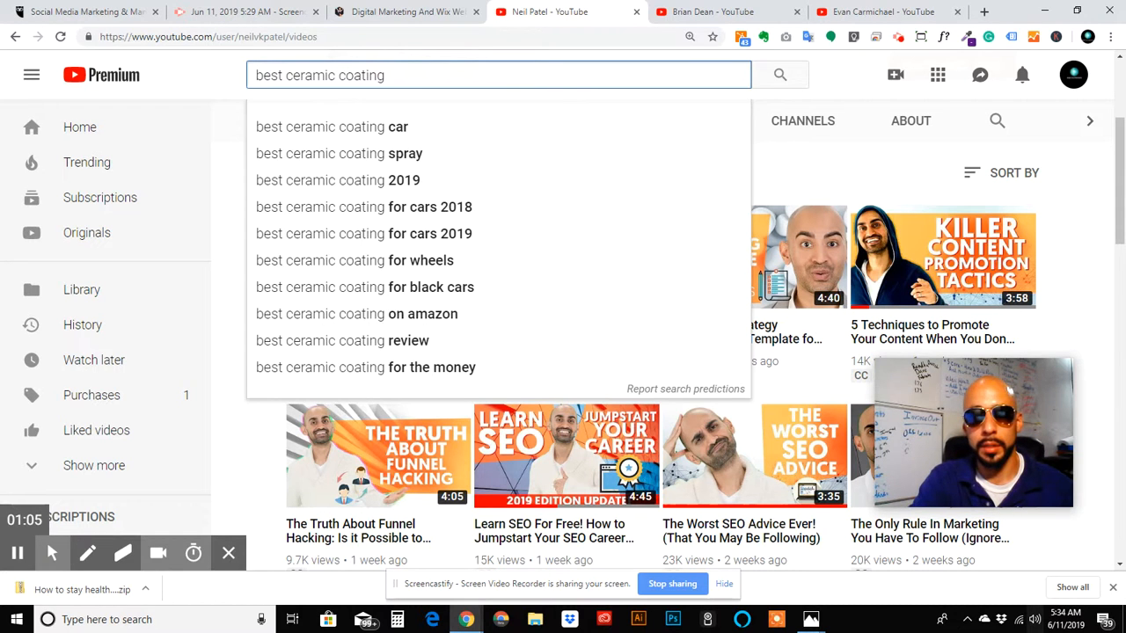
{"action": "key", "text": "Return"}
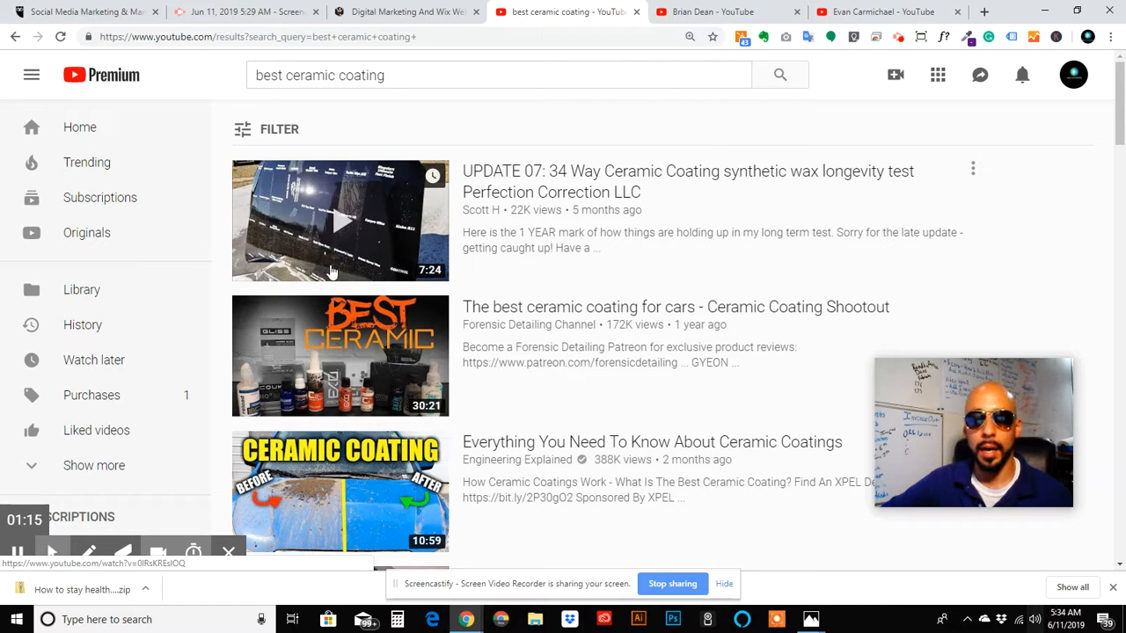
- Examine the thumbnails, titles and view counts of the videos in the ceramic coating search results
{"action": "scroll", "coordinate": [321, 308], "scroll_direction": "down", "scroll_amount": 1}
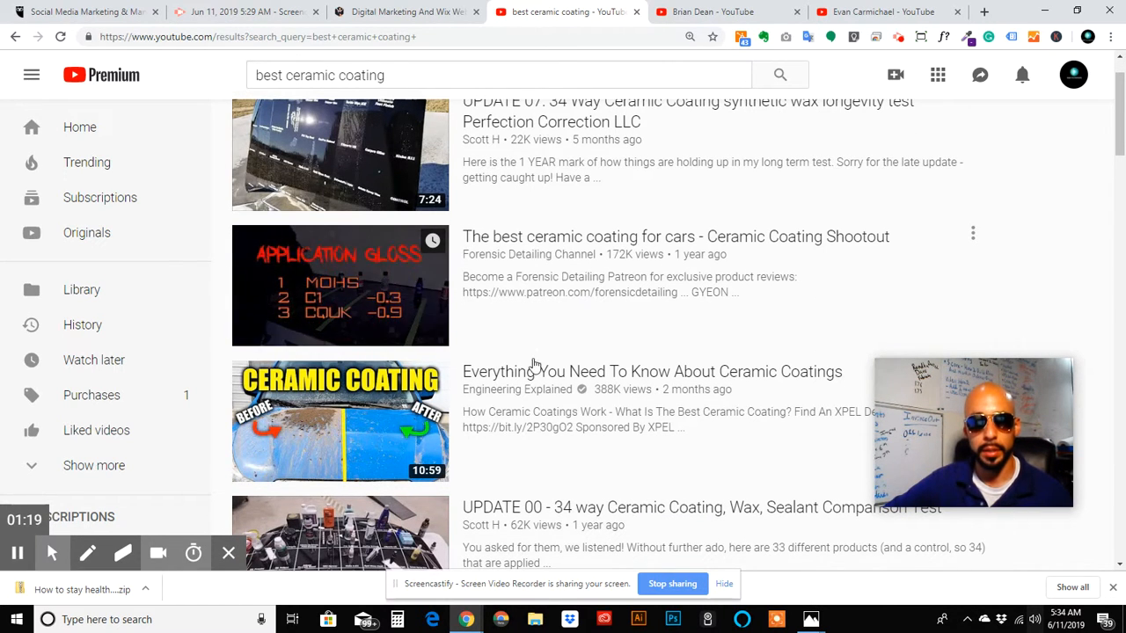
{"action": "scroll", "coordinate": [208, 376], "scroll_direction": "down", "scroll_amount": 3}
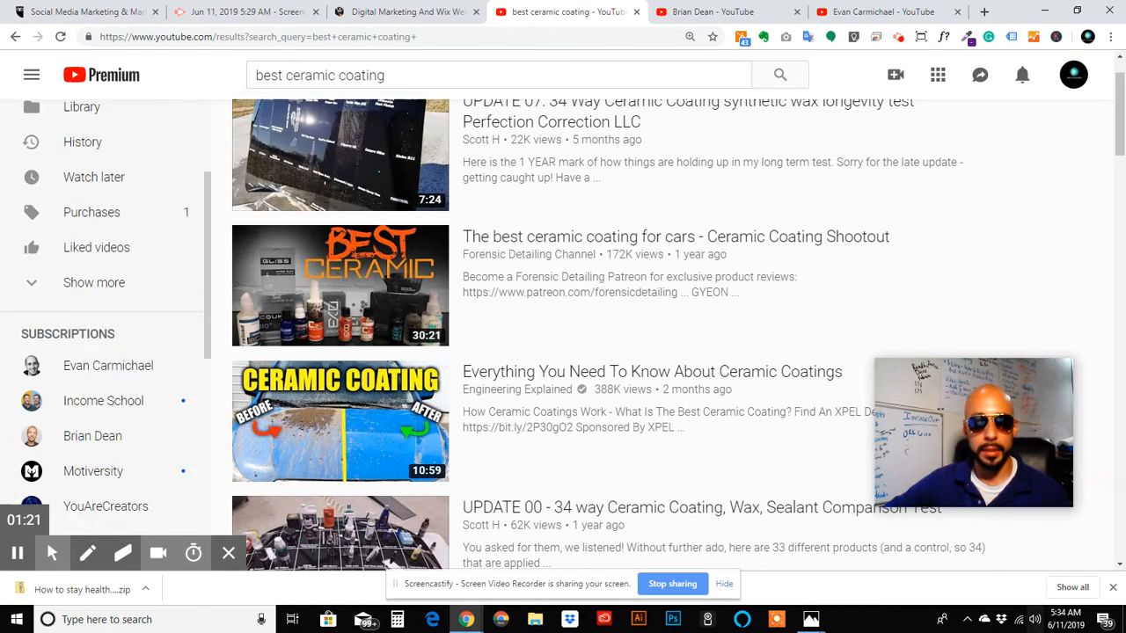
{"action": "scroll", "coordinate": [369, 429], "scroll_direction": "down", "scroll_amount": 1}
{"action": "scroll", "coordinate": [321, 365], "scroll_direction": "down", "scroll_amount": 4}
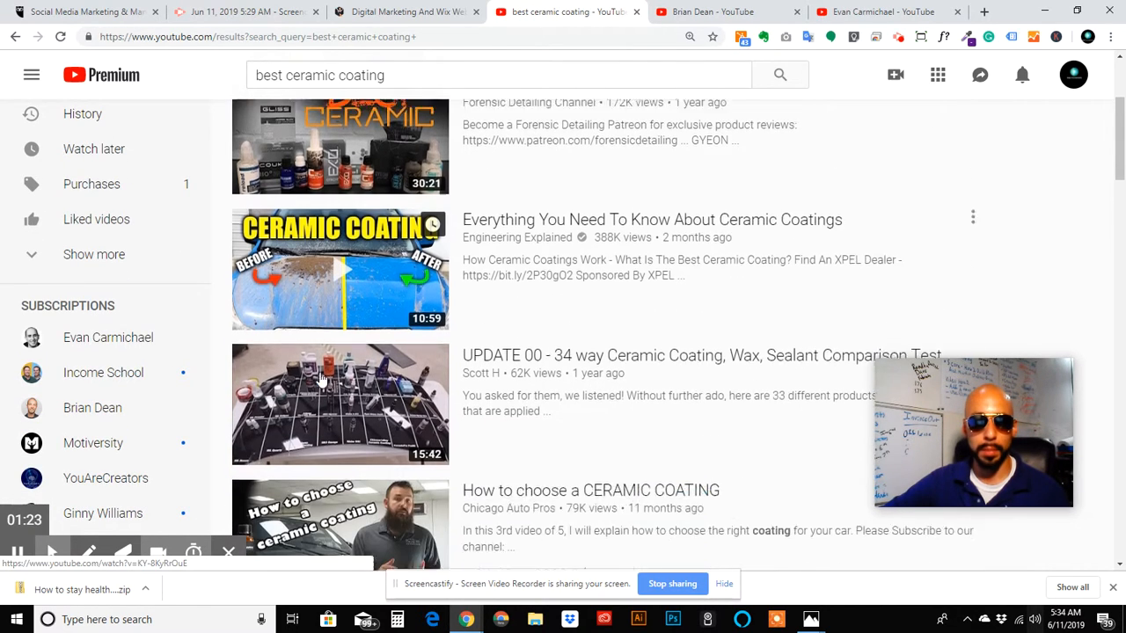
{"action": "scroll", "coordinate": [343, 365], "scroll_direction": "down", "scroll_amount": 3}
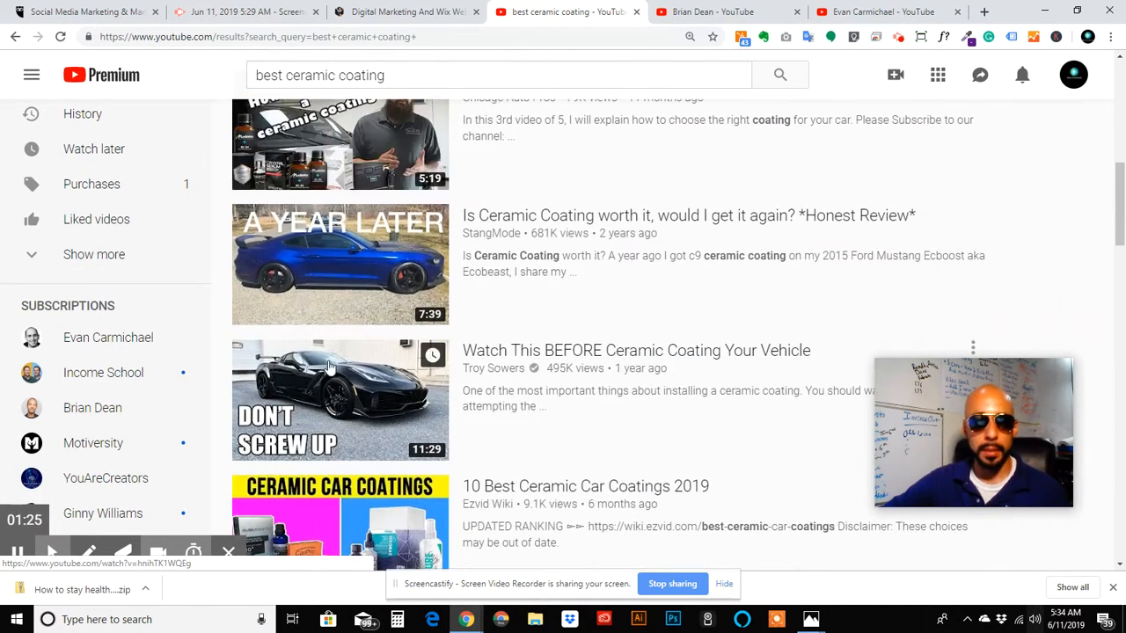
{"action": "scroll", "coordinate": [312, 329], "scroll_direction": "down", "scroll_amount": 2}
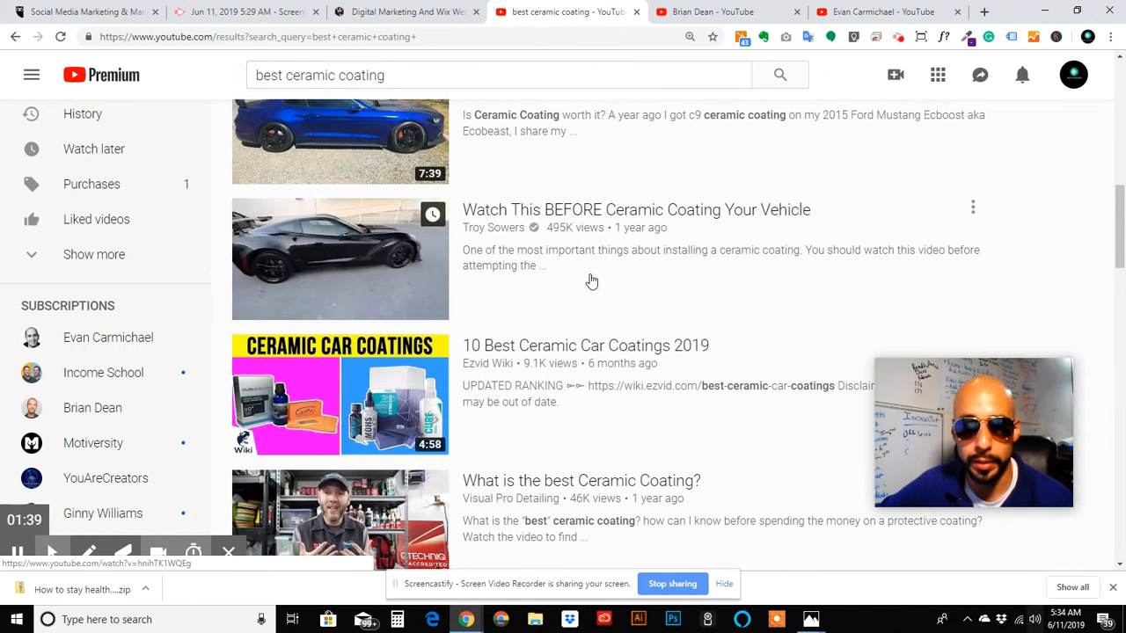
{"action": "scroll", "coordinate": [555, 242], "scroll_direction": "up", "scroll_amount": 8}
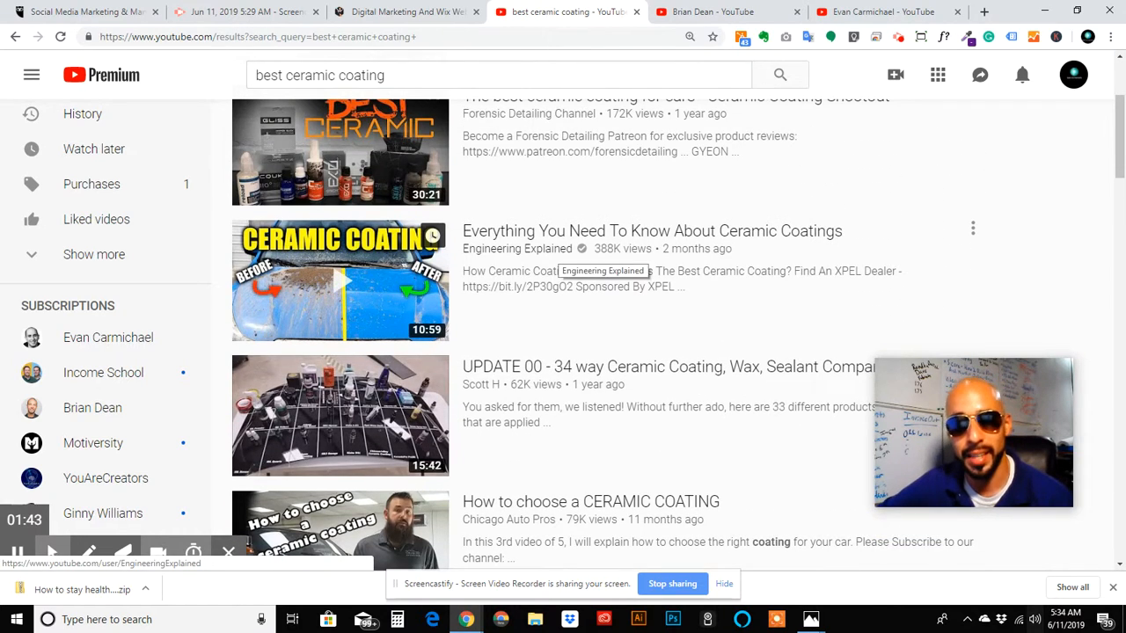
{"action": "scroll", "coordinate": [528, 255], "scroll_direction": "up", "scroll_amount": 2}
{"action": "scroll", "coordinate": [528, 255], "scroll_direction": "up", "scroll_amount": 1}
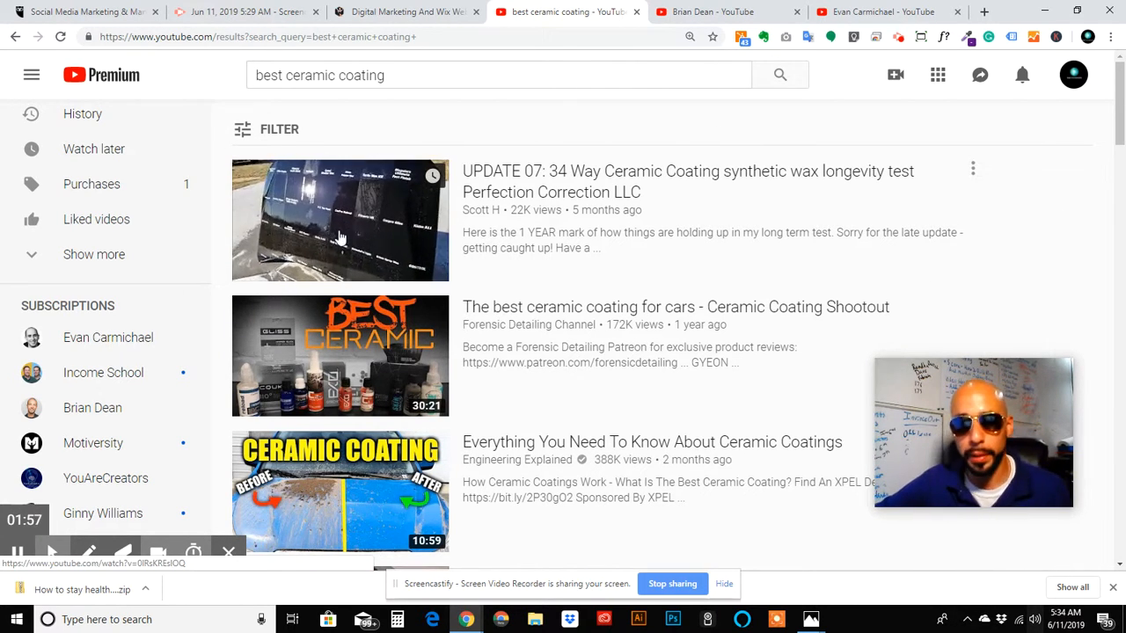
- Review the video thumbnail styles on the open Brian Dean and Evan Carmichael YouTube channels
{"action": "left_click", "coordinate": [681, 14]}
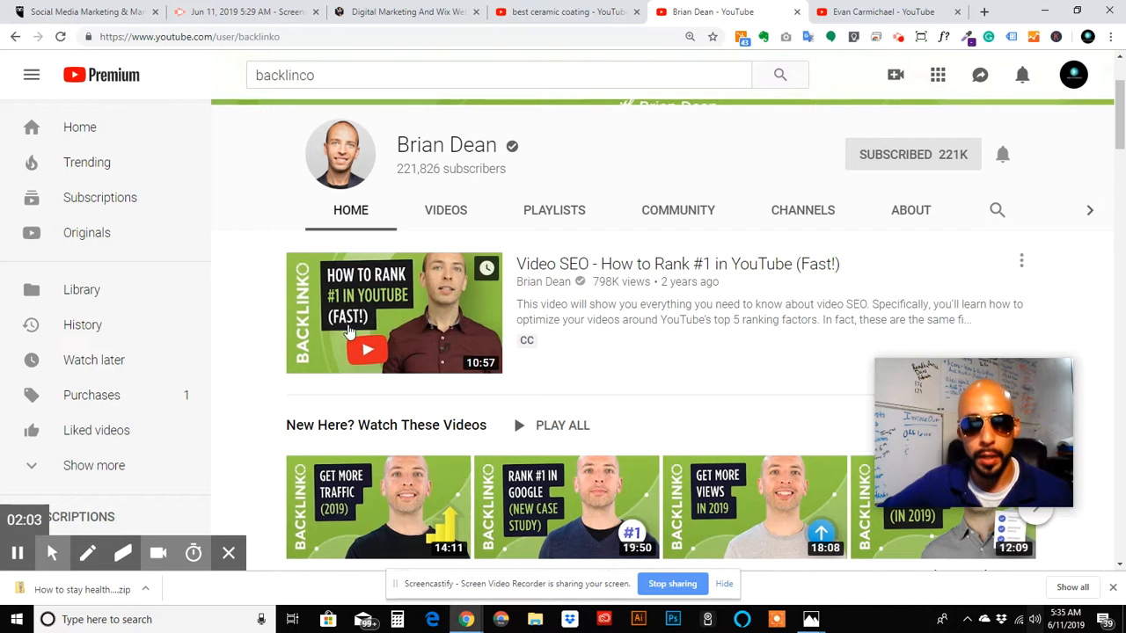
{"action": "scroll", "coordinate": [523, 303], "scroll_direction": "down", "scroll_amount": 3}
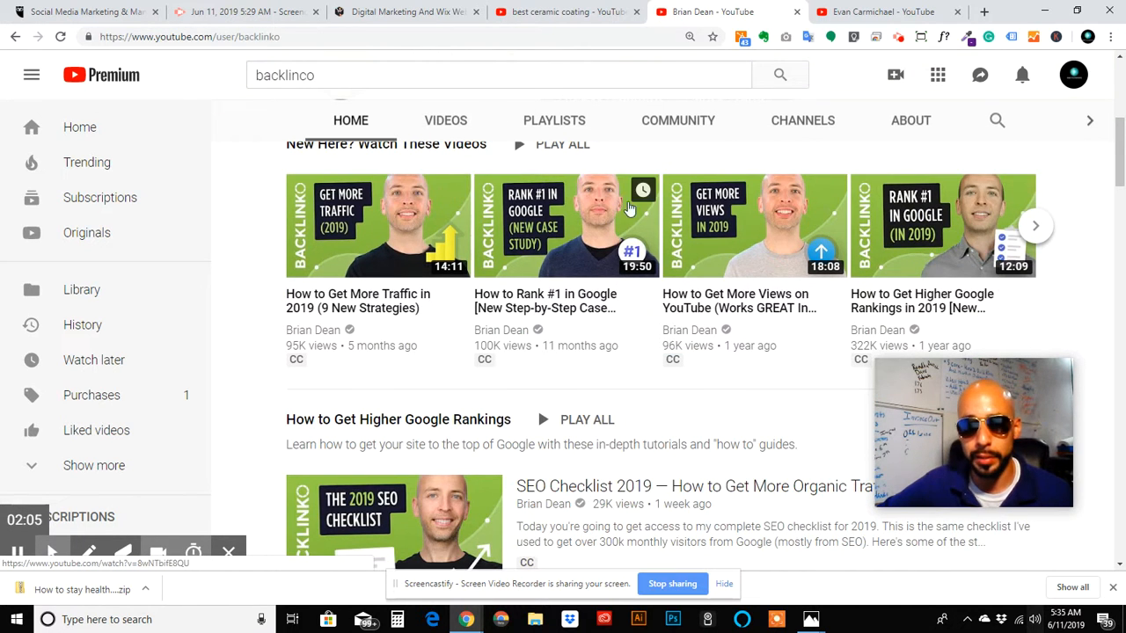
{"action": "scroll", "coordinate": [632, 216], "scroll_direction": "up", "scroll_amount": 2}
{"action": "scroll", "coordinate": [632, 216], "scroll_direction": "up", "scroll_amount": 3}
{"action": "left_click", "coordinate": [833, 11]}
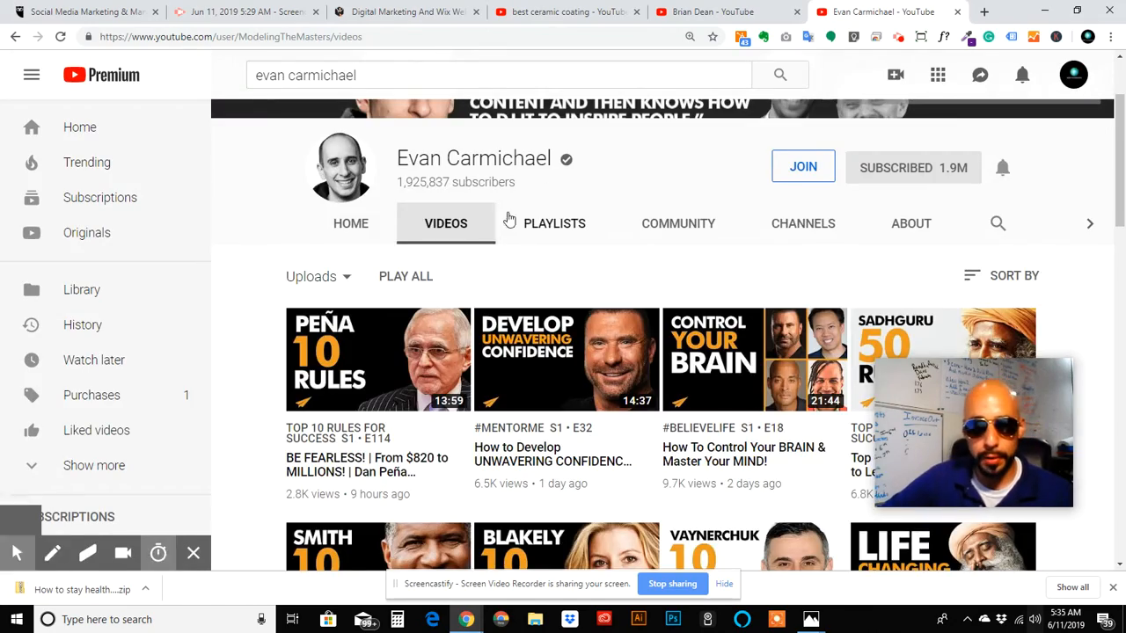
{"action": "scroll", "coordinate": [510, 221], "scroll_direction": "down", "scroll_amount": 5}
{"action": "scroll", "coordinate": [502, 220], "scroll_direction": "down", "scroll_amount": 5}
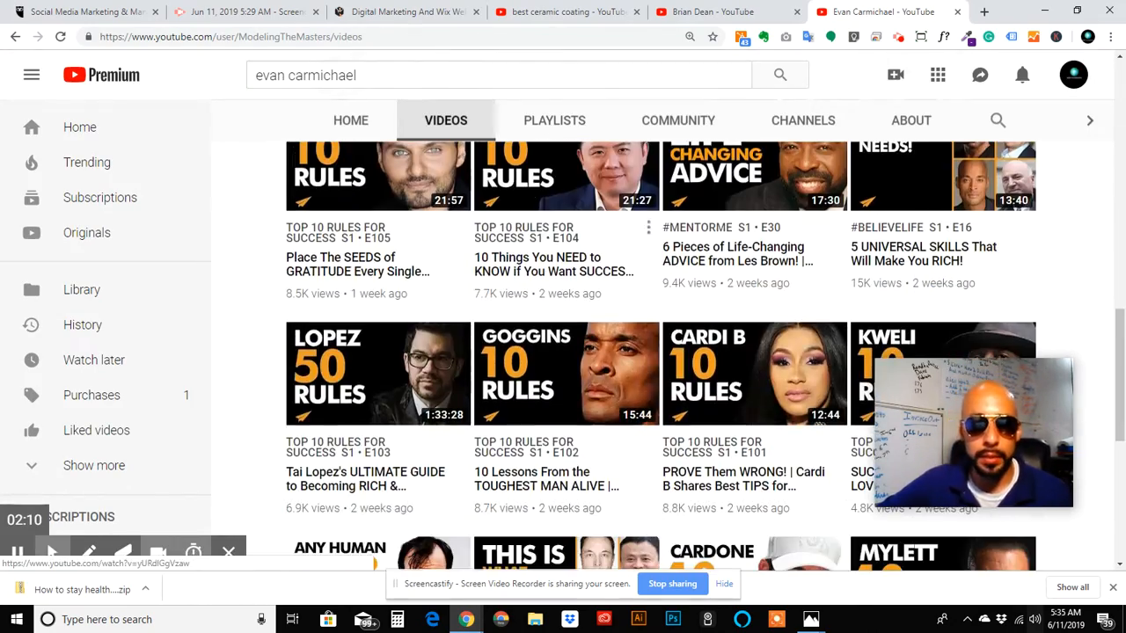
{"action": "scroll", "coordinate": [349, 273], "scroll_direction": "up", "scroll_amount": 10}
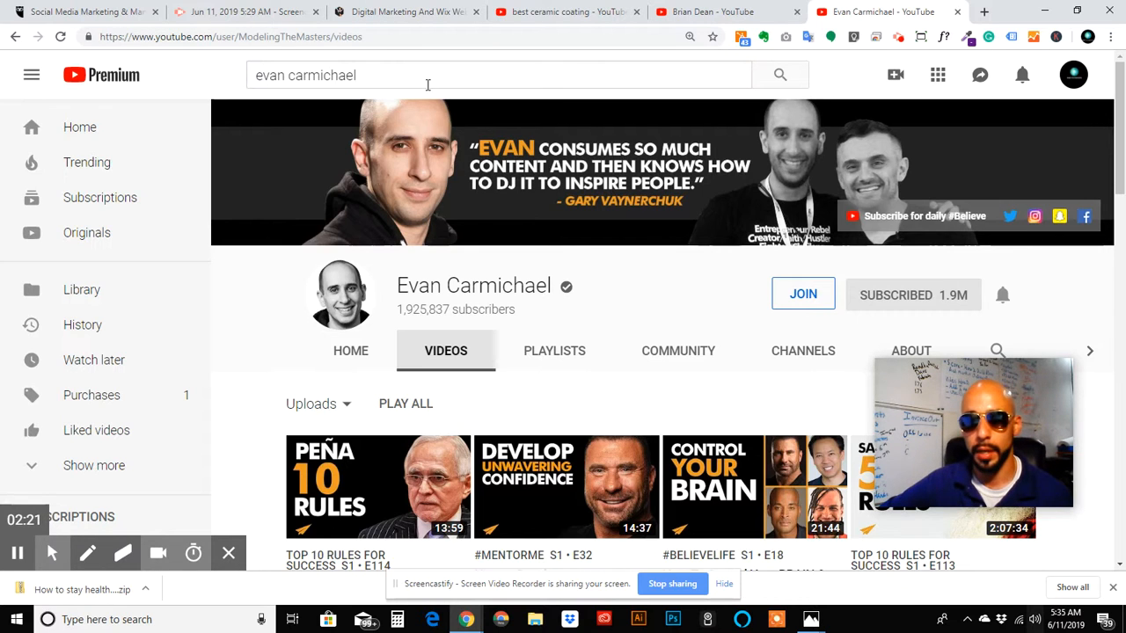
- Load canva.com in place of the Evan Carmichael channel page and close the two remaining YouTube pages
{"action": "left_click", "coordinate": [327, 33]}
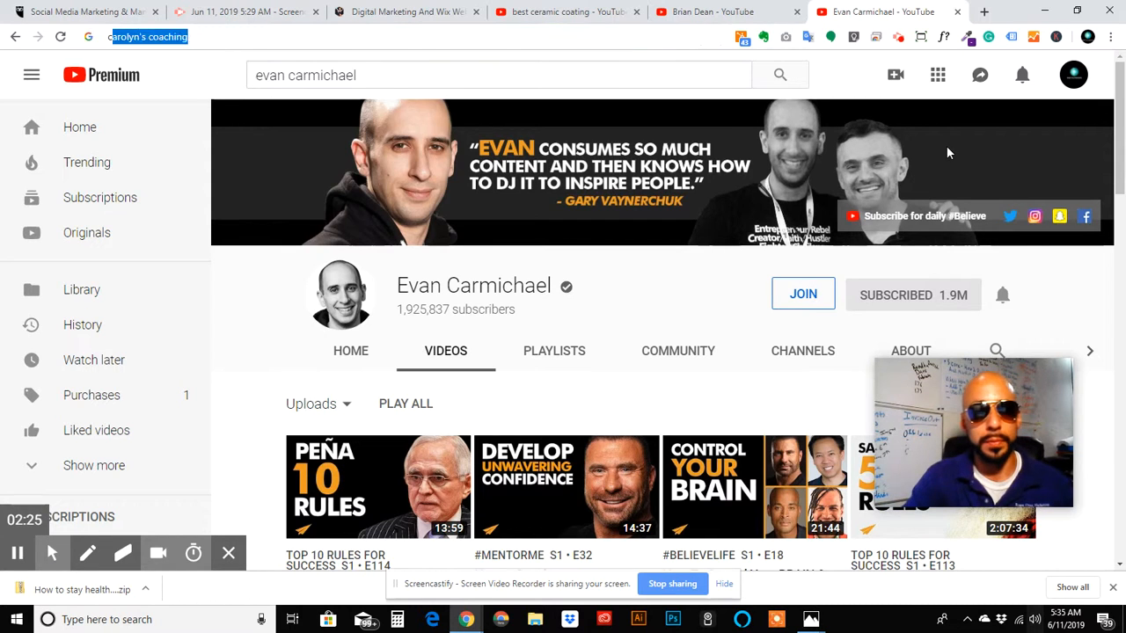
{"action": "type", "text": "canva.com"}
{"action": "key", "text": "Return"}
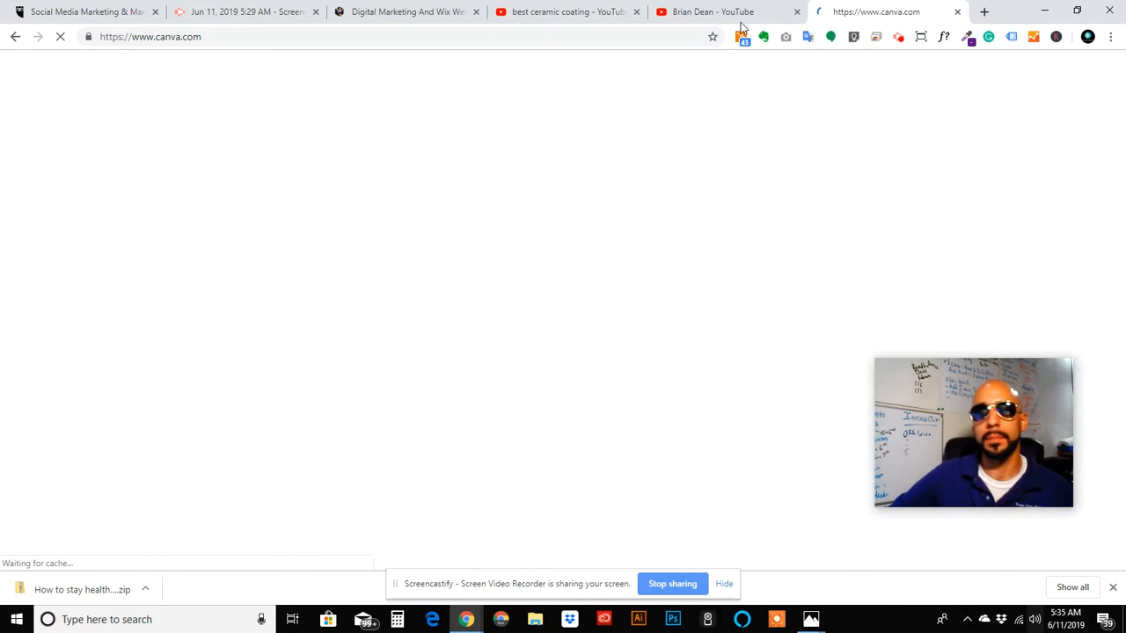
{"action": "left_click", "coordinate": [637, 13]}
{"action": "left_click", "coordinate": [636, 12]}
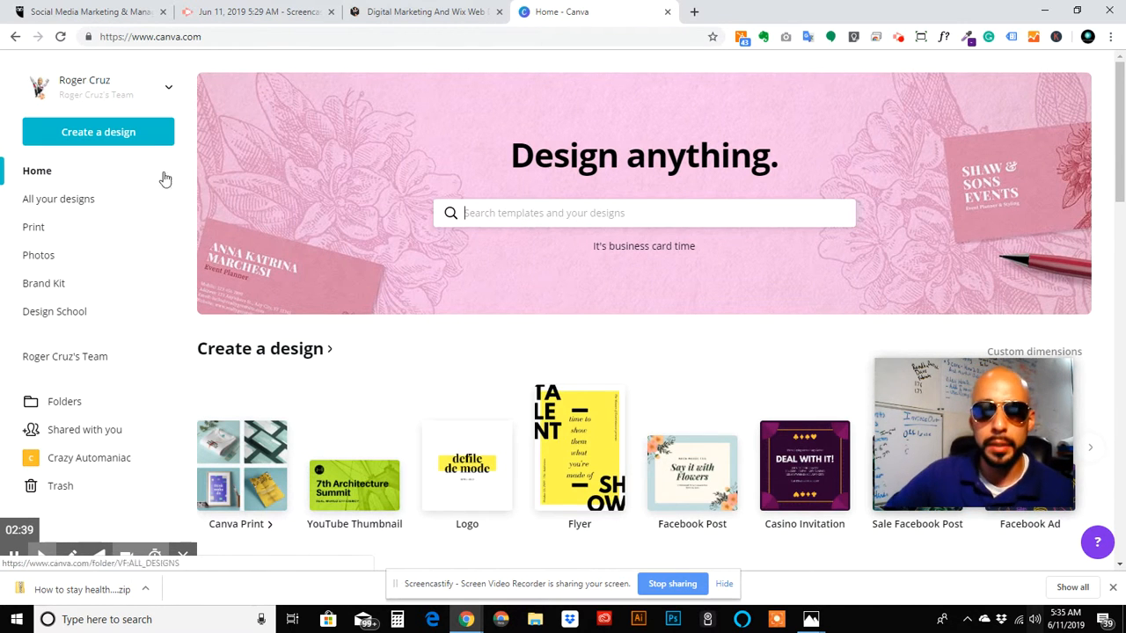
{"action": "scroll", "coordinate": [294, 208], "scroll_direction": "down", "scroll_amount": 4}
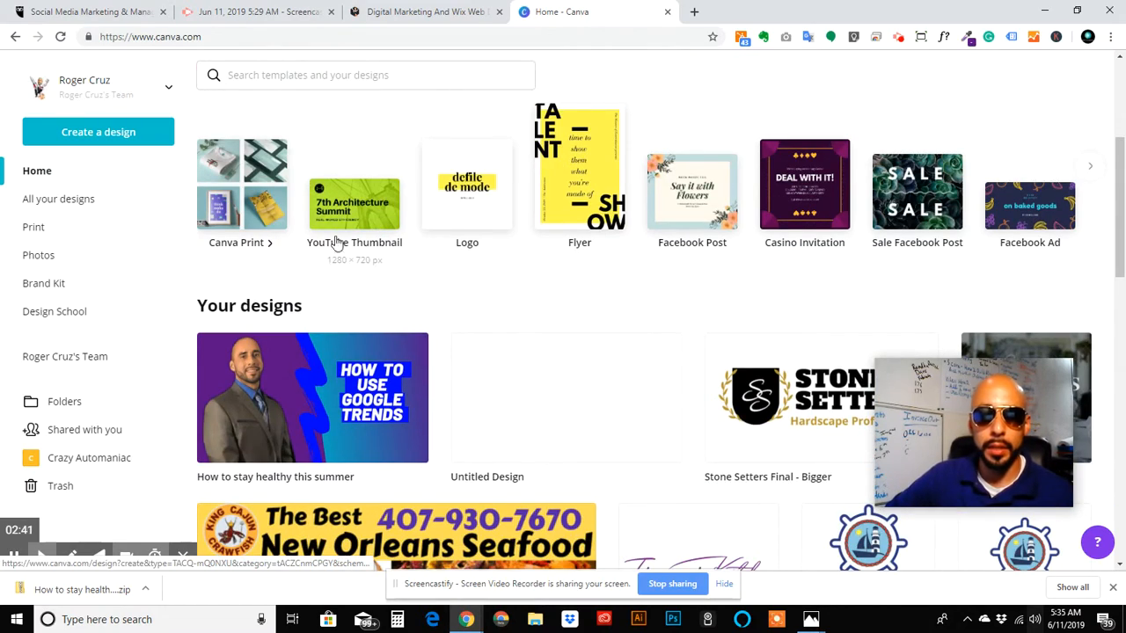
{"action": "scroll", "coordinate": [300, 156], "scroll_direction": "up", "scroll_amount": 1}
{"action": "scroll", "coordinate": [300, 155], "scroll_direction": "down", "scroll_amount": 9}
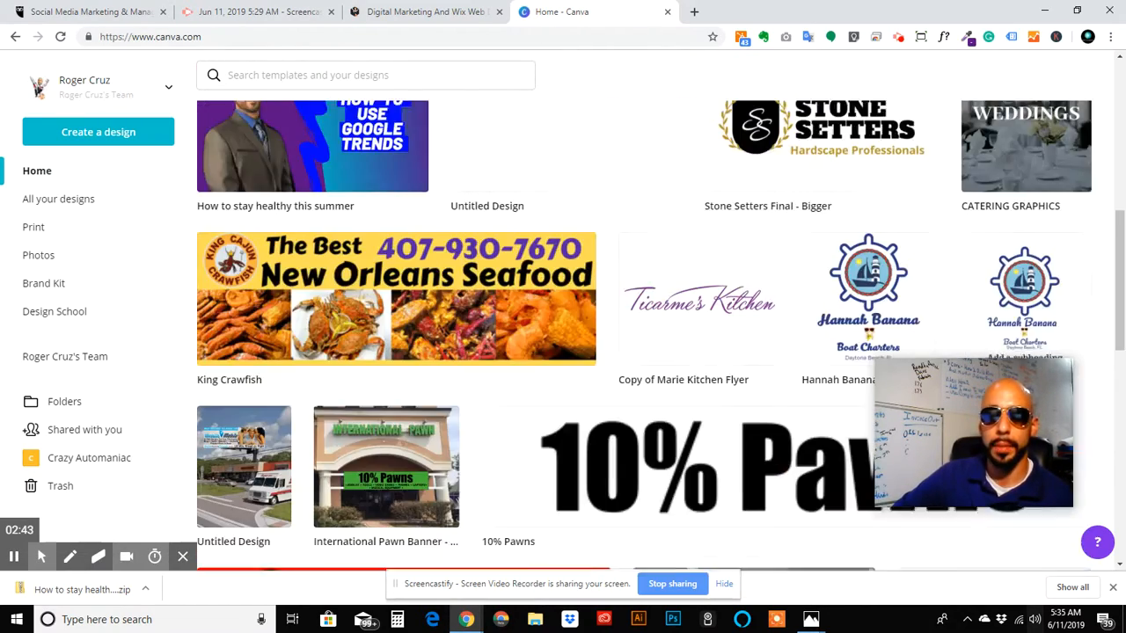
{"action": "scroll", "coordinate": [300, 220], "scroll_direction": "down", "scroll_amount": 8}
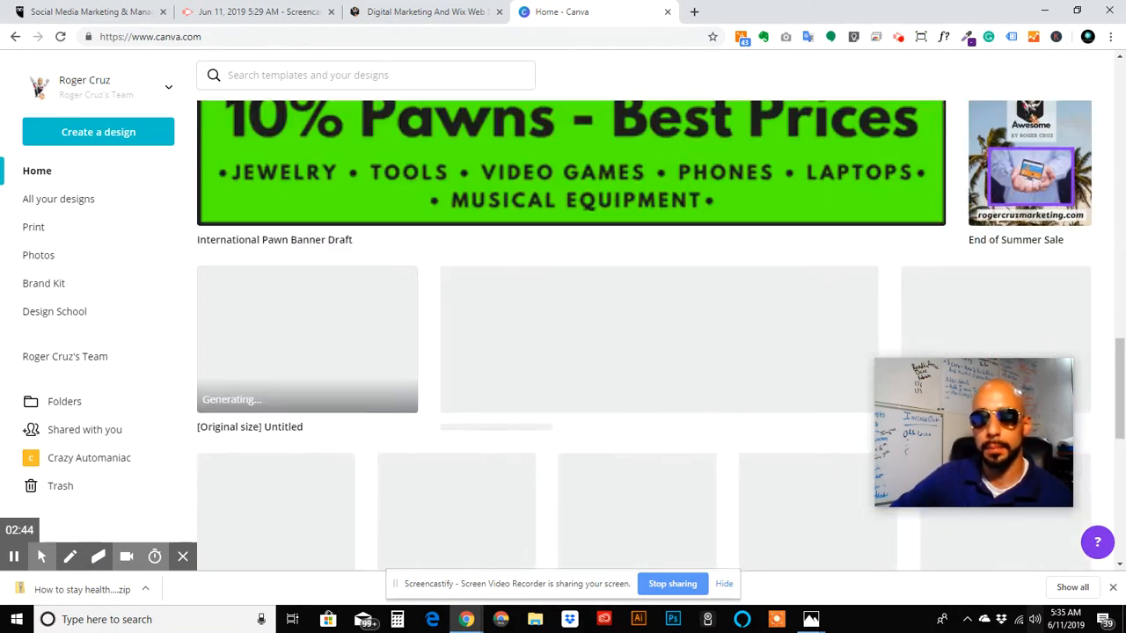
{"action": "scroll", "coordinate": [644, 334], "scroll_direction": "up", "scroll_amount": 20}
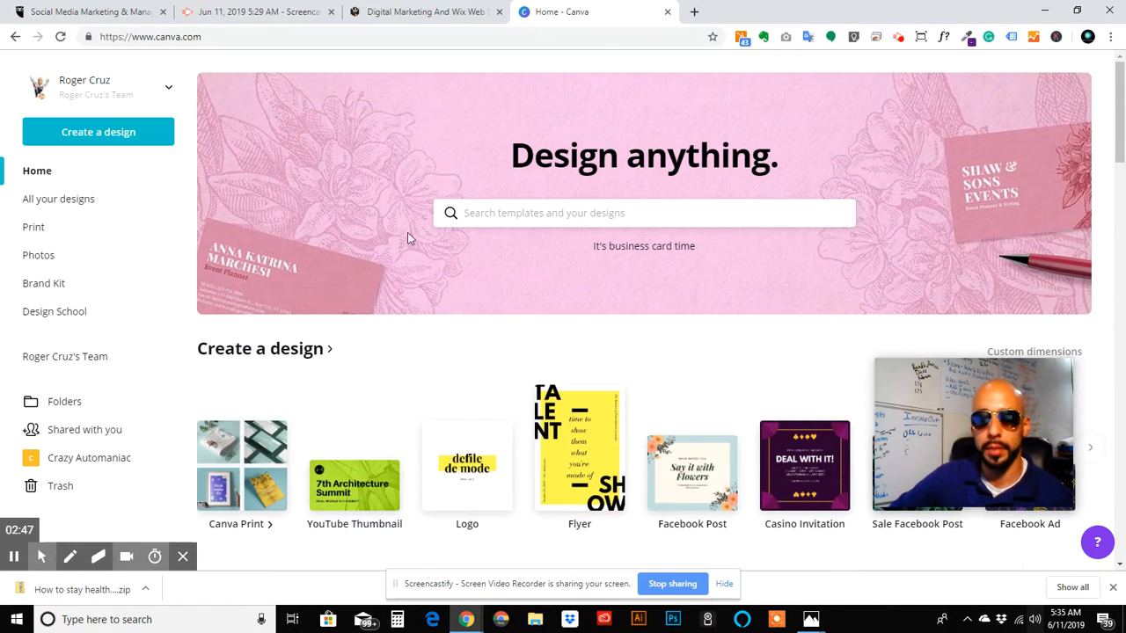
- Search Canva's design types for "youtube" and create a new blank YouTube Thumbnail design
{"action": "left_click", "coordinate": [509, 212]}
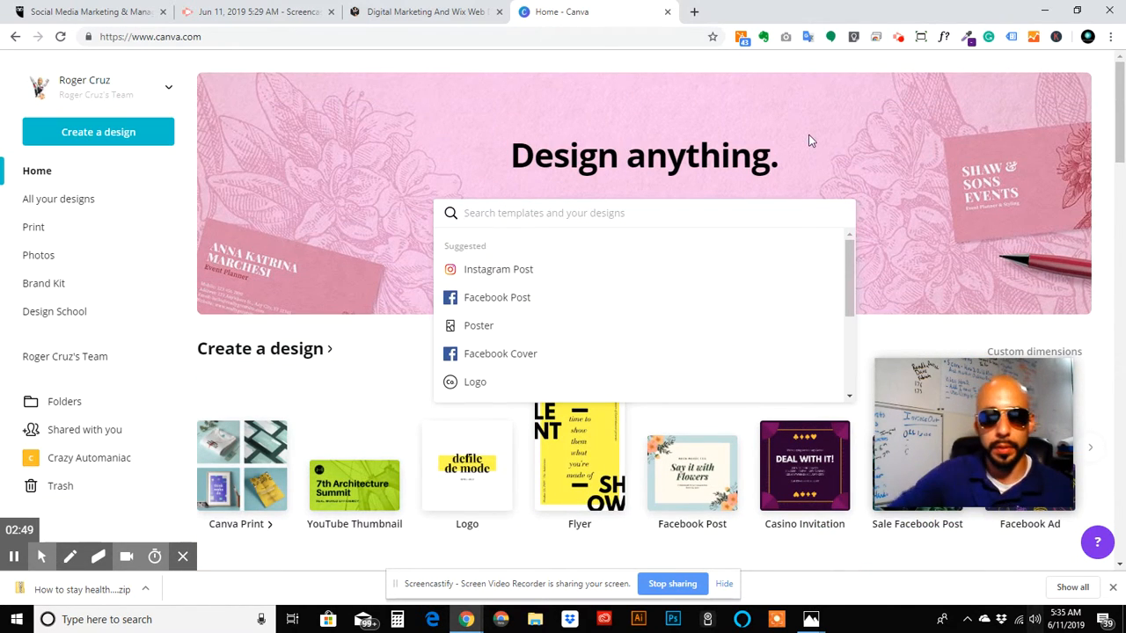
{"action": "type", "text": "youtub"}
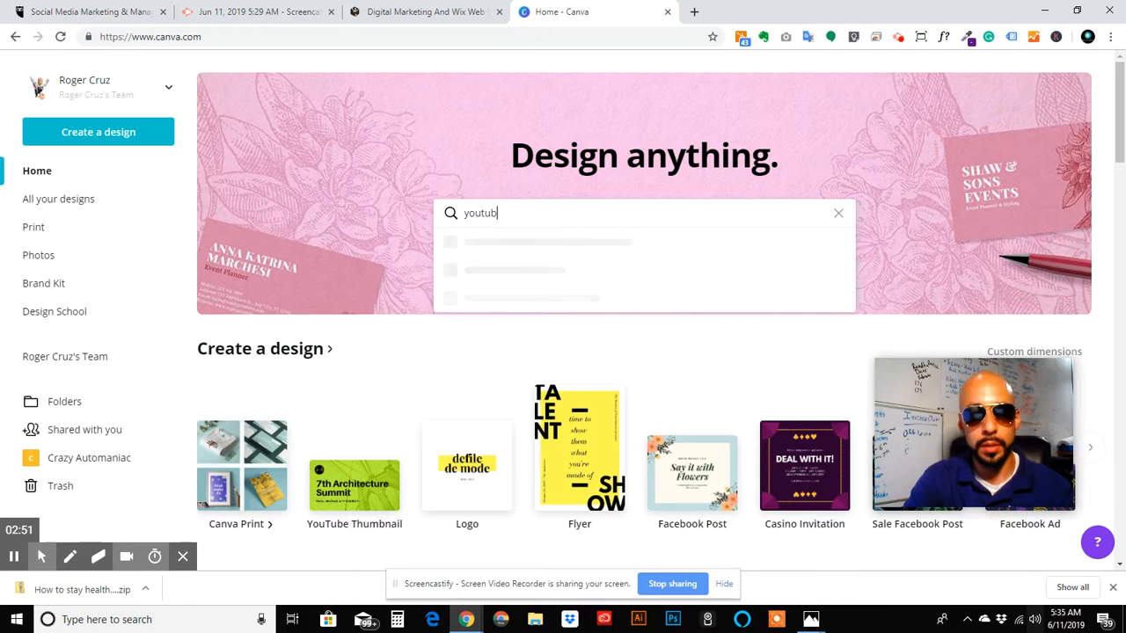
{"action": "type", "text": "e"}
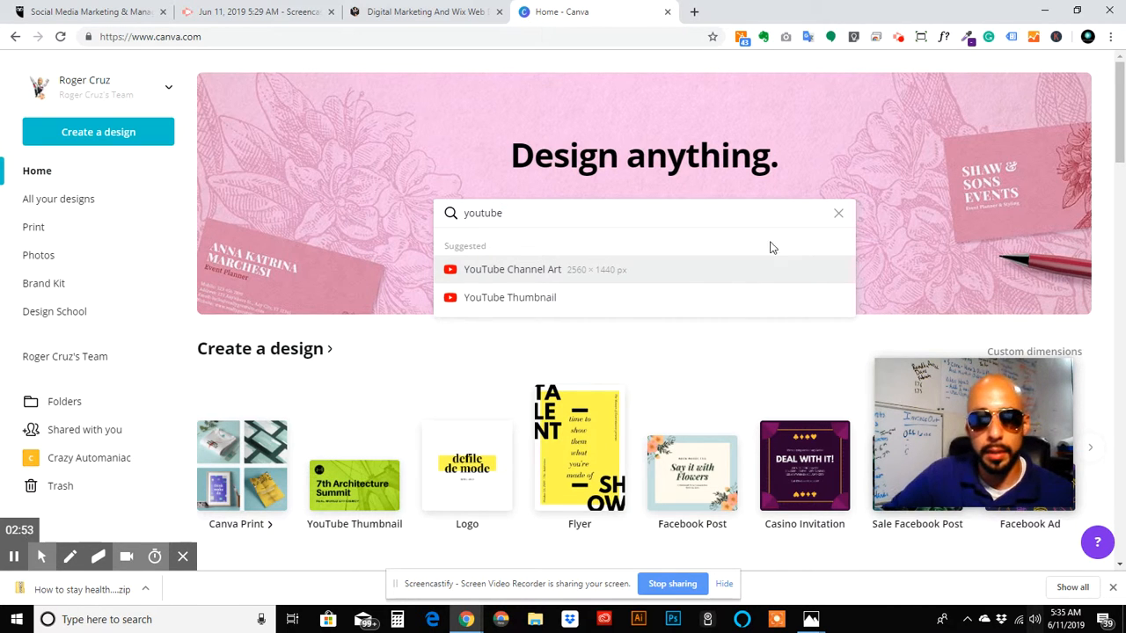
{"action": "left_click", "coordinate": [576, 302]}
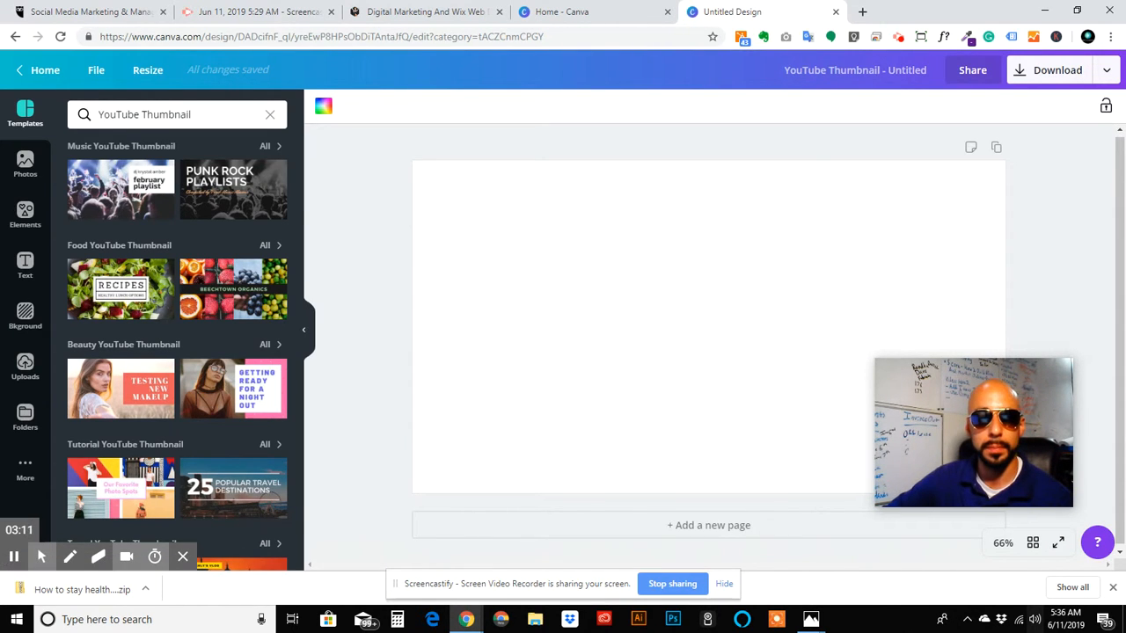
- Browse the thumbnail template categories and show all Tutorial YouTube Thumbnail templates
{"action": "scroll", "coordinate": [130, 290], "scroll_direction": "down", "scroll_amount": 2}
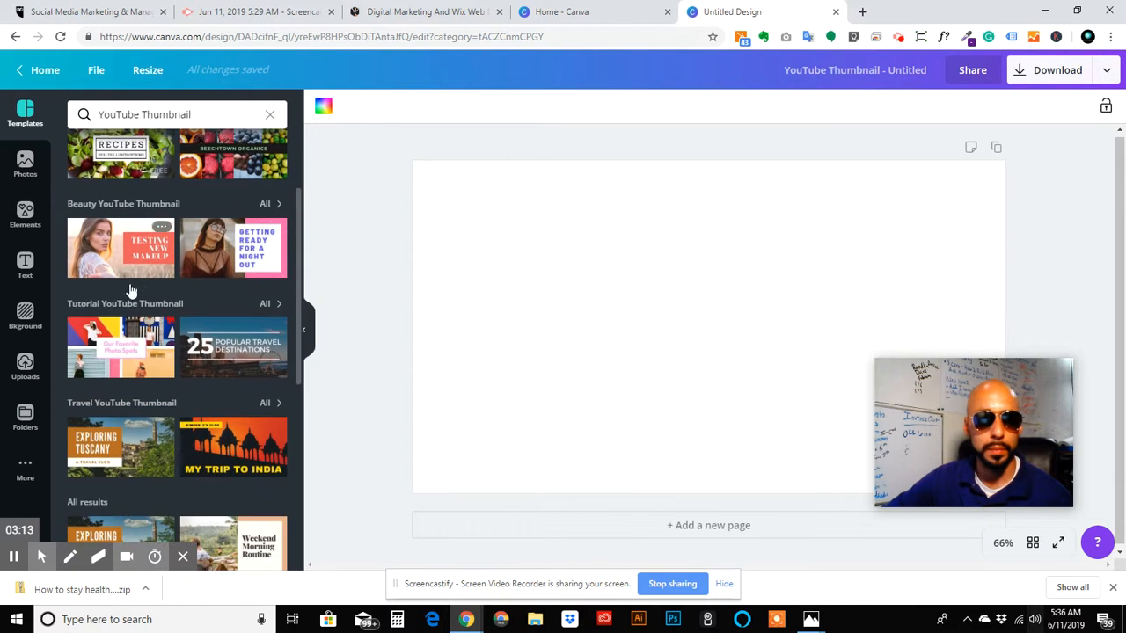
{"action": "scroll", "coordinate": [123, 291], "scroll_direction": "down", "scroll_amount": 2}
{"action": "scroll", "coordinate": [96, 339], "scroll_direction": "up", "scroll_amount": 2}
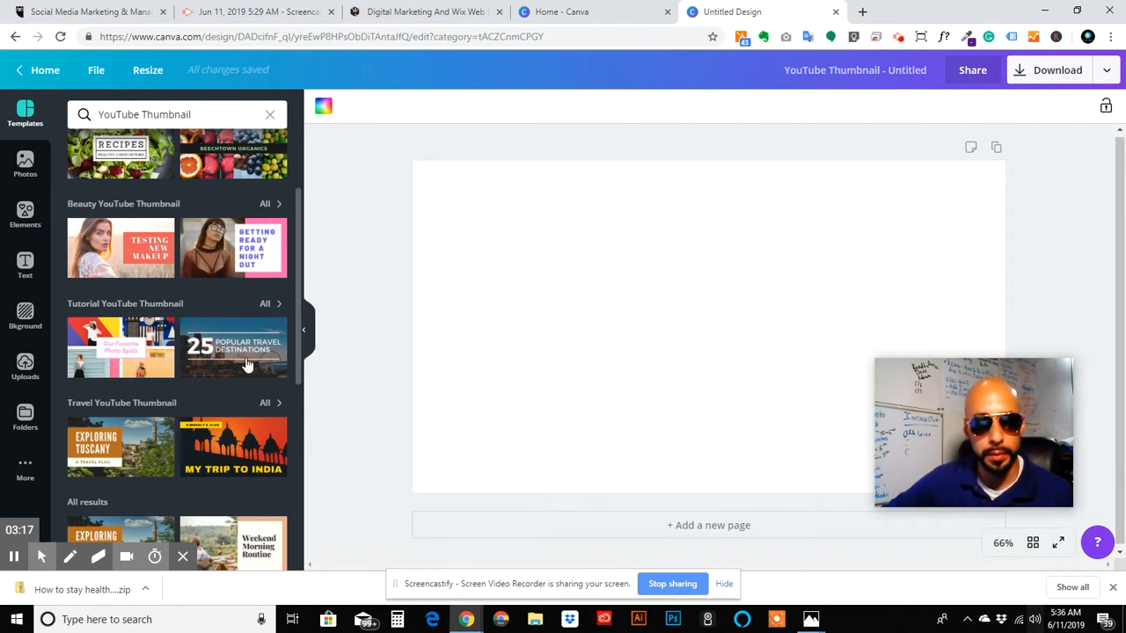
{"action": "left_click", "coordinate": [265, 304]}
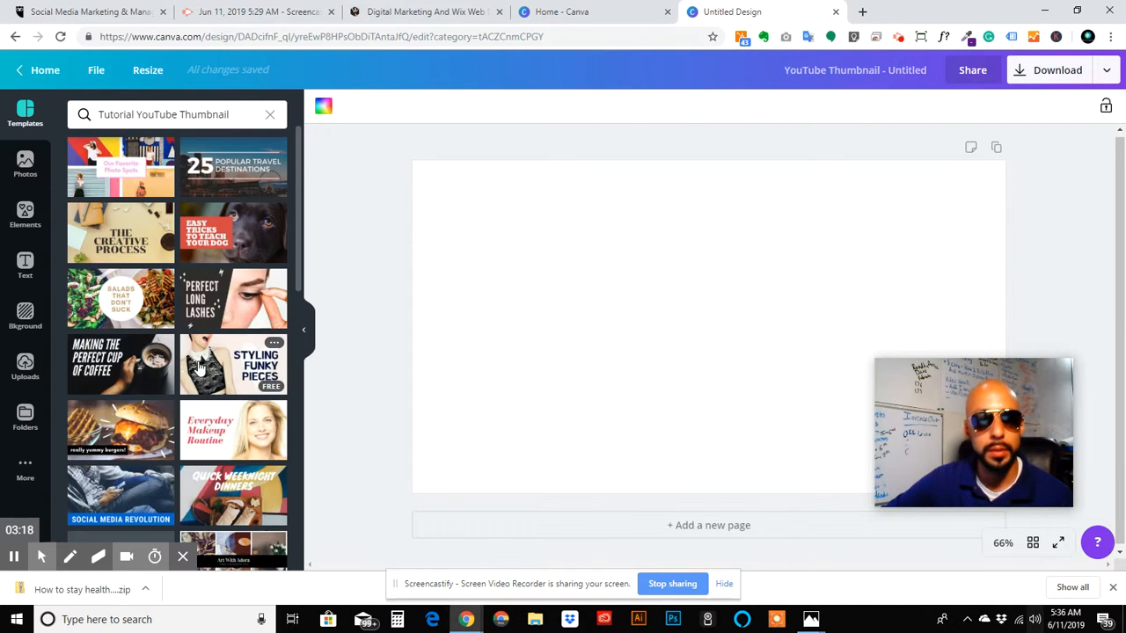
- Browse the tutorial thumbnail templates and apply the "How to Train Your Puppy" design to the blank page
{"action": "scroll", "coordinate": [216, 370], "scroll_direction": "down", "scroll_amount": 3}
{"action": "scroll", "coordinate": [123, 211], "scroll_direction": "down", "scroll_amount": 5}
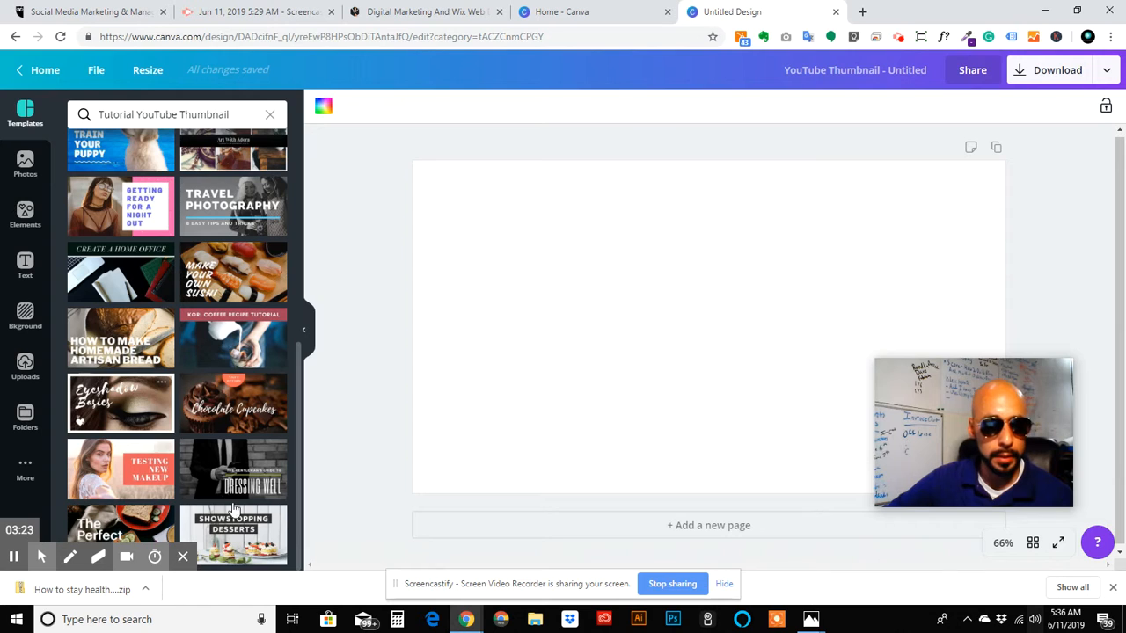
{"action": "scroll", "coordinate": [141, 325], "scroll_direction": "up", "scroll_amount": 3}
{"action": "scroll", "coordinate": [141, 326], "scroll_direction": "up", "scroll_amount": 1}
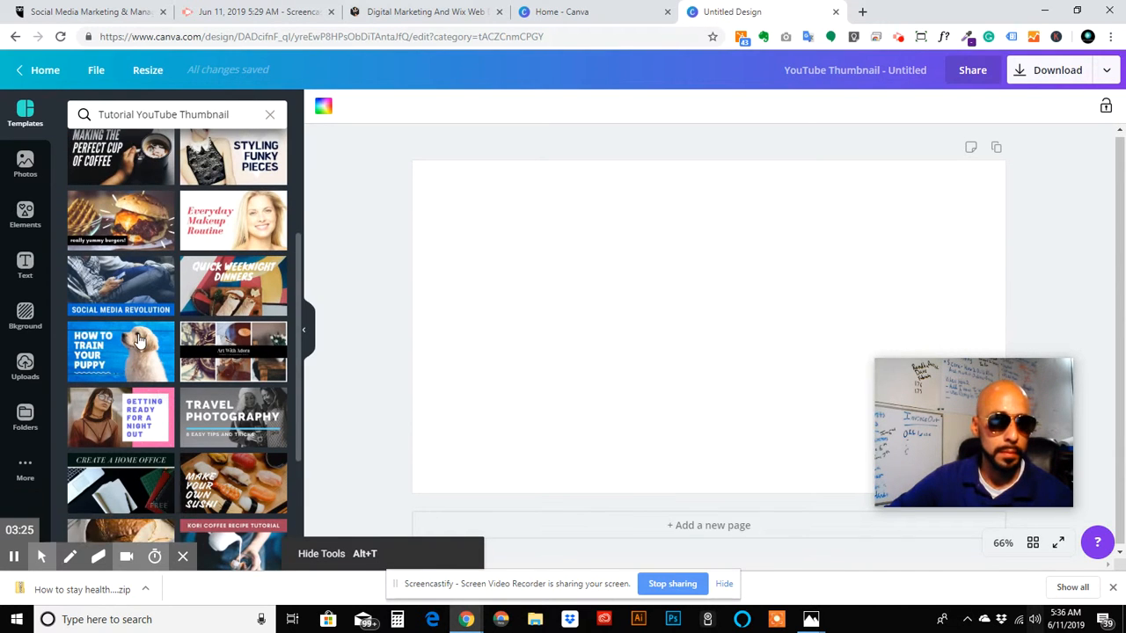
{"action": "left_click", "coordinate": [121, 351]}
{"action": "left_click", "coordinate": [830, 307]}
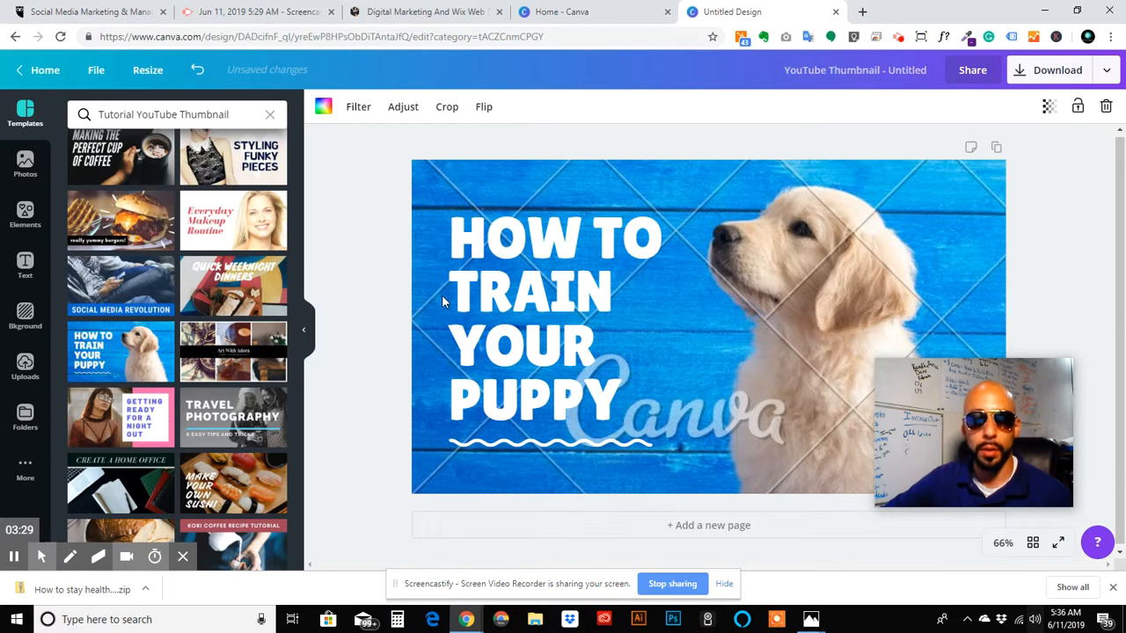
{"action": "left_click_drag", "start_coordinate": [957, 475], "coordinate": [1032, 534]}
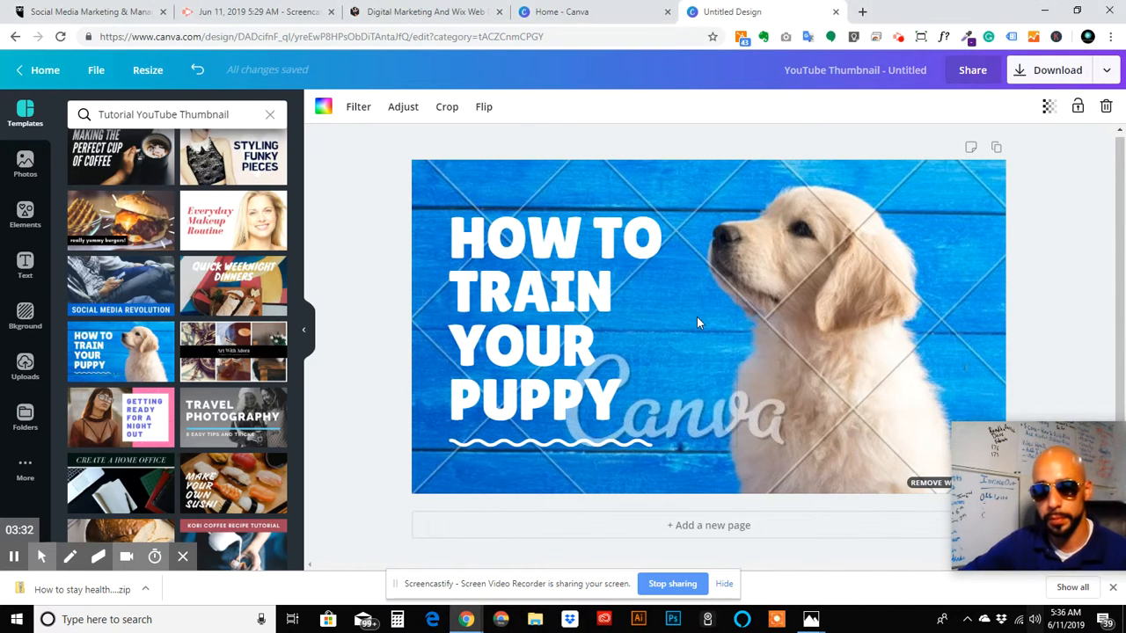
- Reposition the title text with its wavy underline near the upper-left margins of the thumbnail, leaving the photo's crop as it is
{"action": "left_click_drag", "start_coordinate": [697, 317], "coordinate": [660, 343]}
{"action": "double_click", "coordinate": [918, 295]}
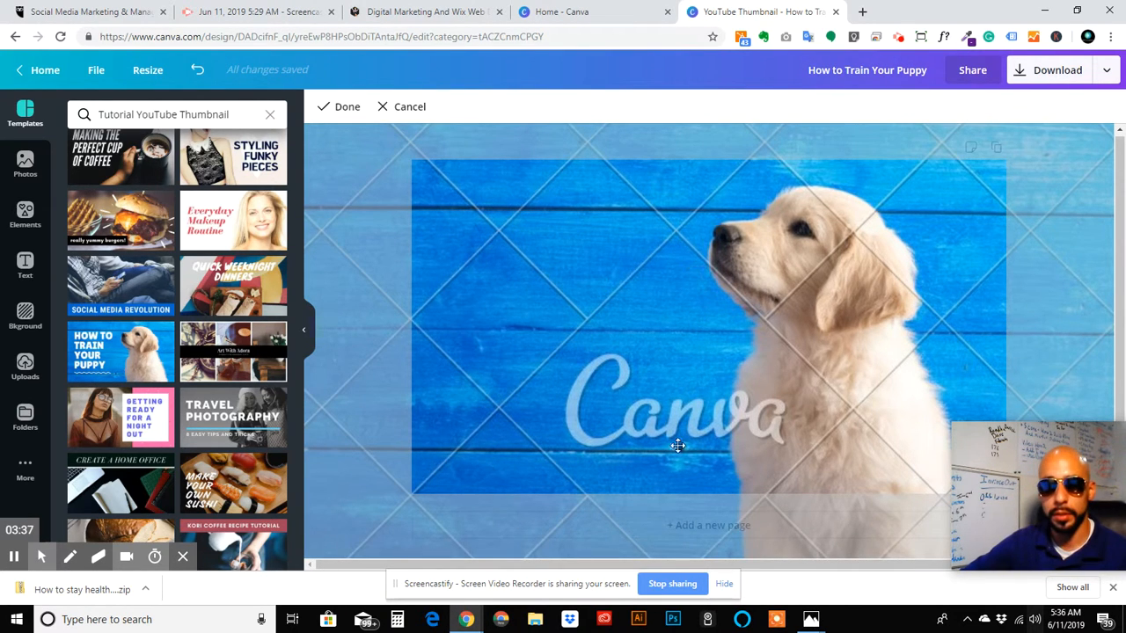
{"action": "left_click", "coordinate": [389, 107]}
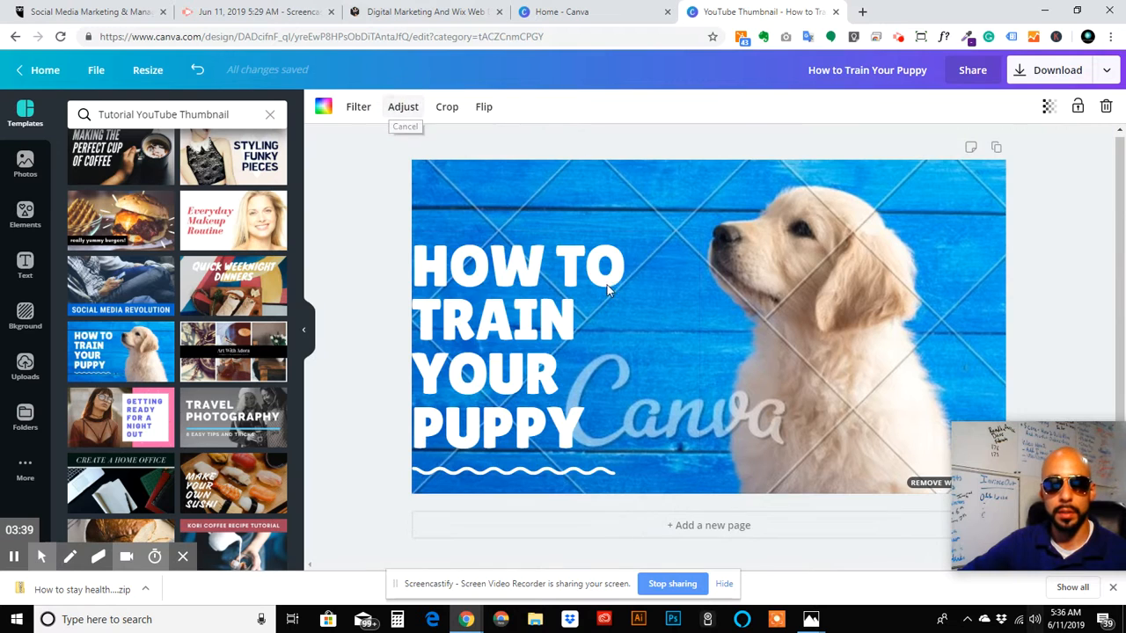
{"action": "left_click", "coordinate": [548, 286]}
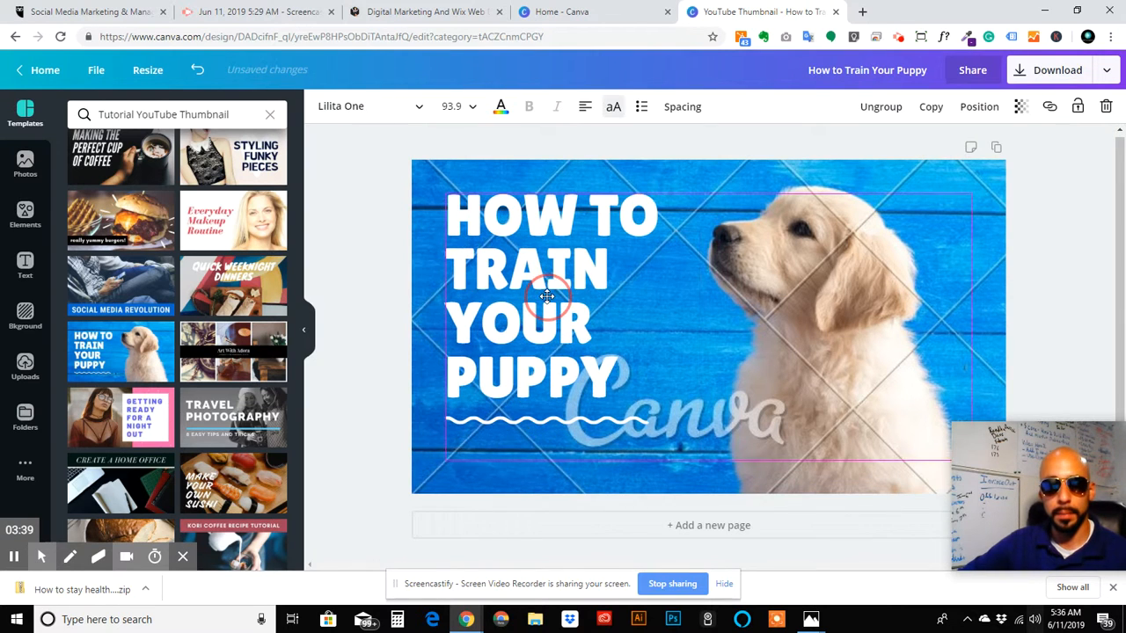
{"action": "left_click", "coordinate": [787, 248]}
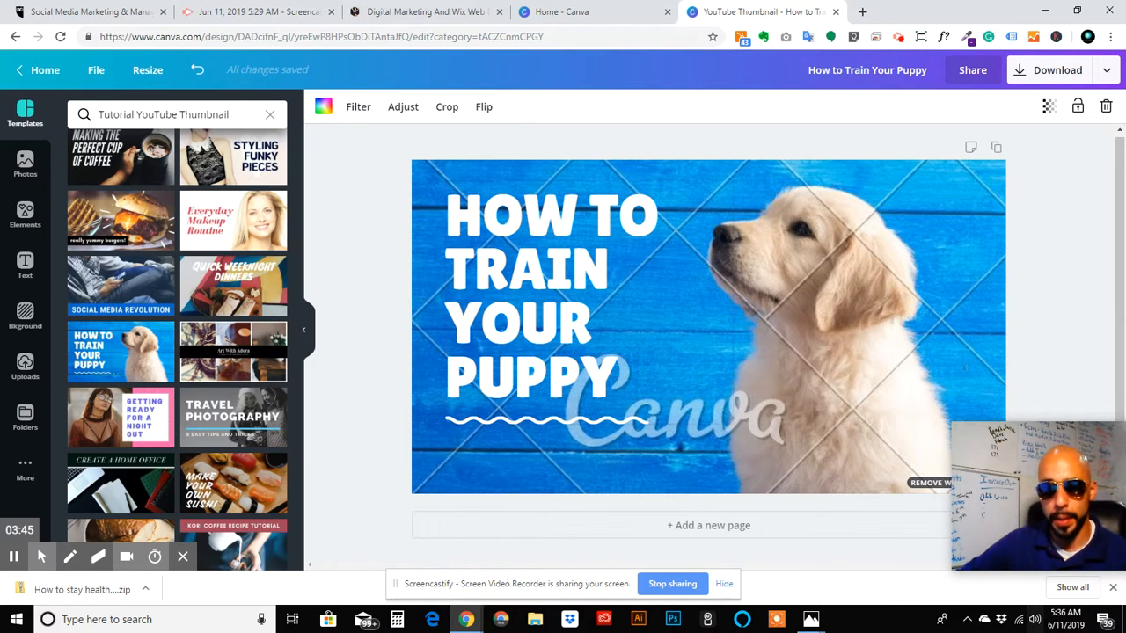
{"action": "left_click_drag", "start_coordinate": [1015, 469], "coordinate": [935, 466]}
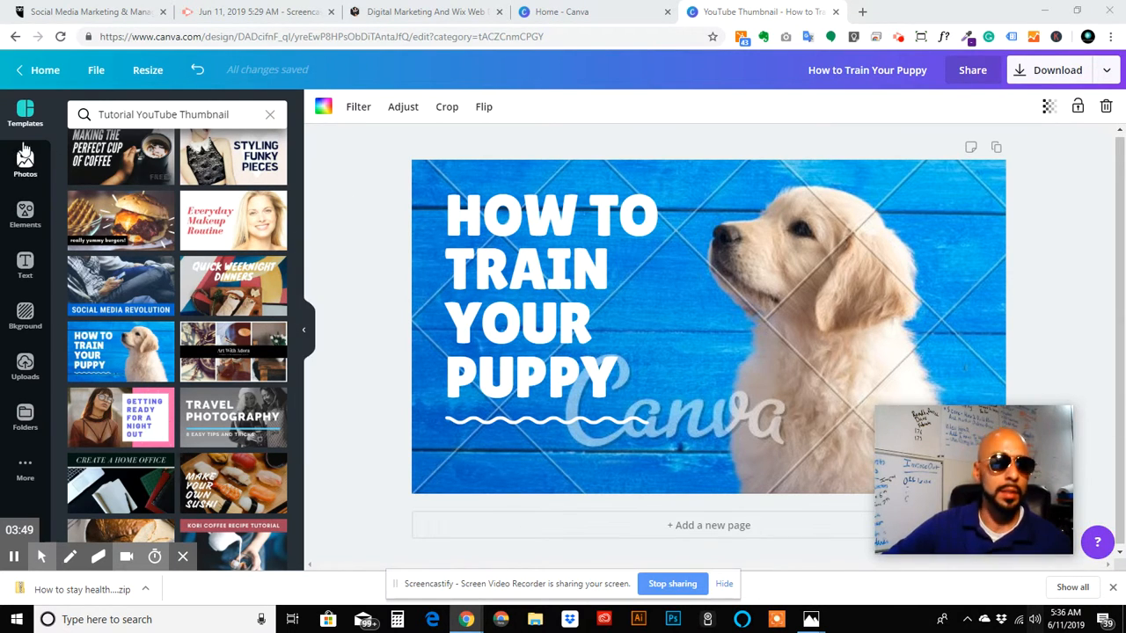
- Search the thumbnail templates for "how to" and look over the matching designs
{"action": "scroll", "coordinate": [154, 211], "scroll_direction": "up", "scroll_amount": 3}
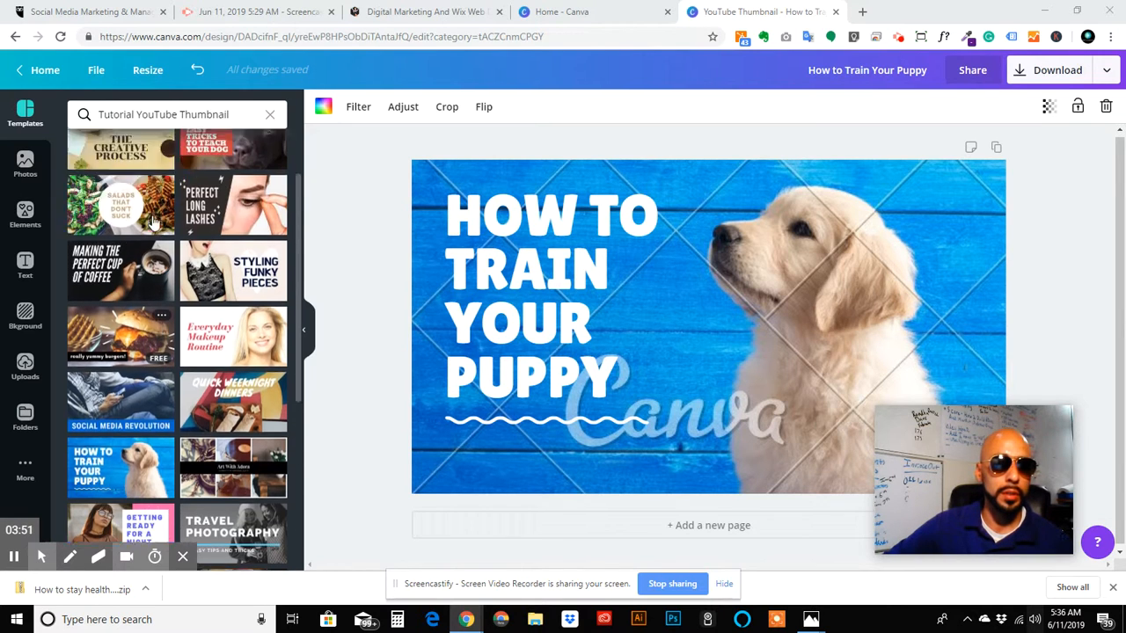
{"action": "triple_click", "coordinate": [153, 114]}
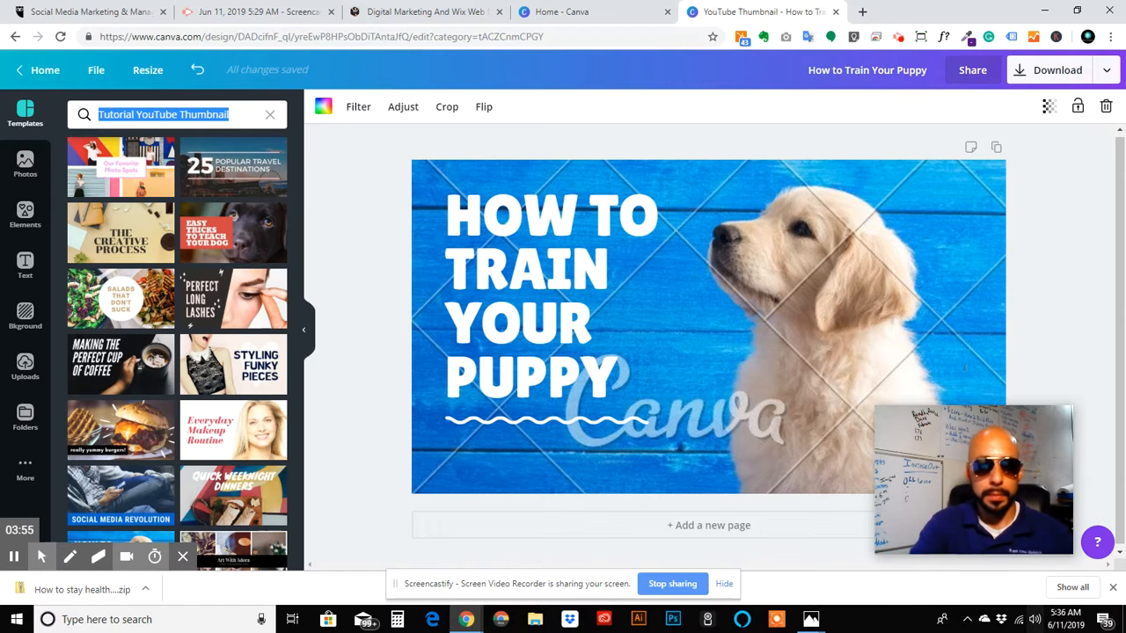
{"action": "type", "text": "how to"}
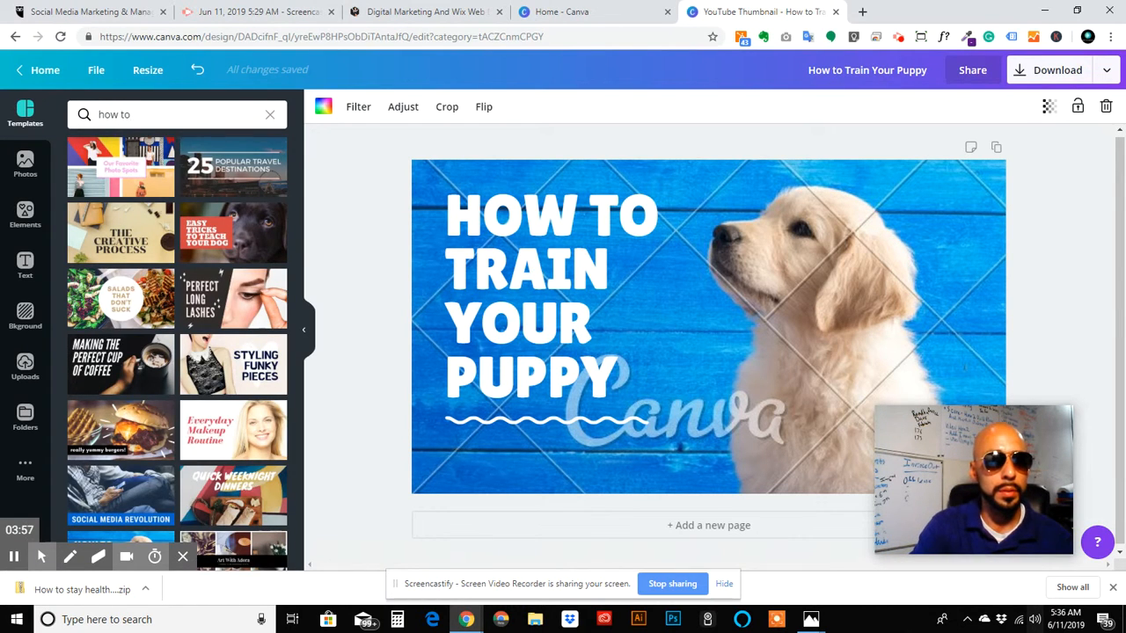
{"action": "key", "text": "Return"}
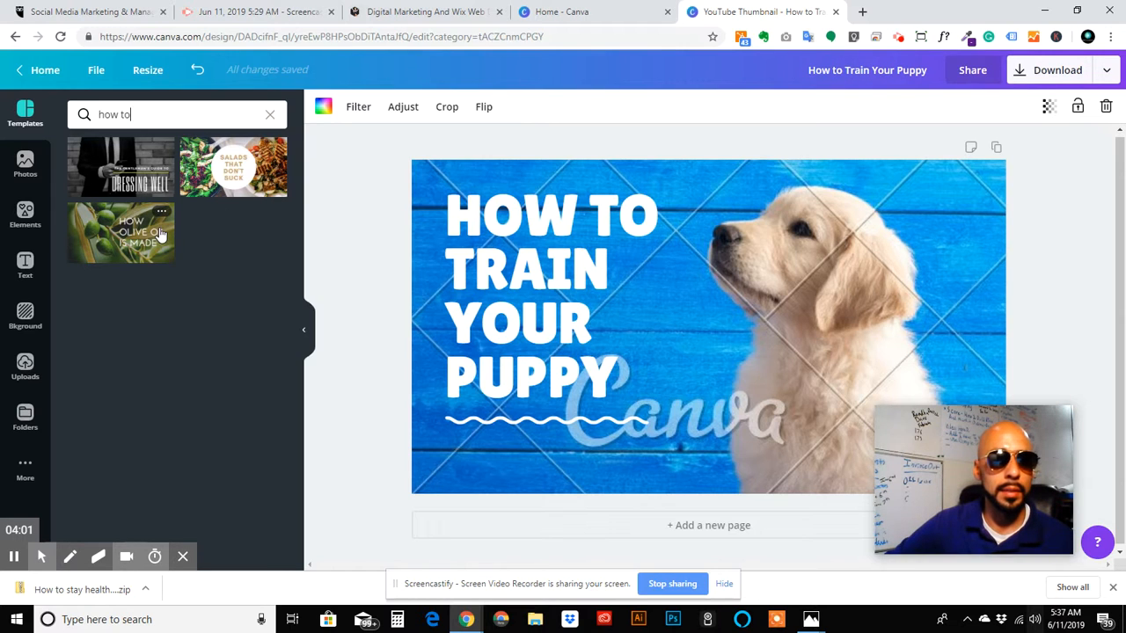
- Search the stock photos for "how to" and limit the results to free images
{"action": "left_click", "coordinate": [25, 162]}
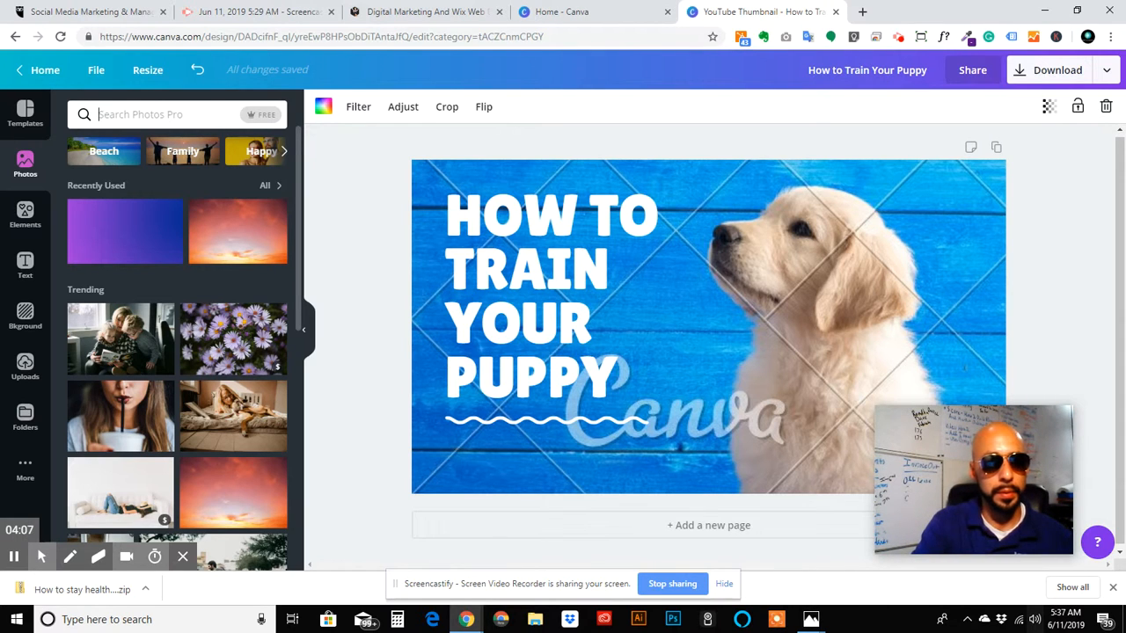
{"action": "key", "text": "Return"}
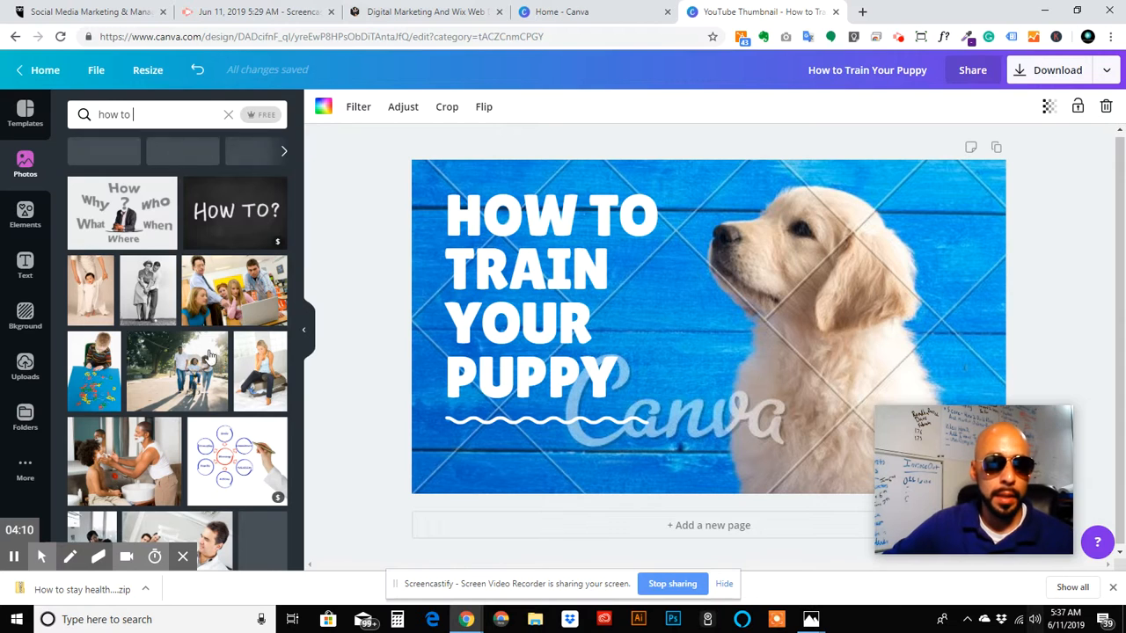
{"action": "left_click", "coordinate": [261, 114]}
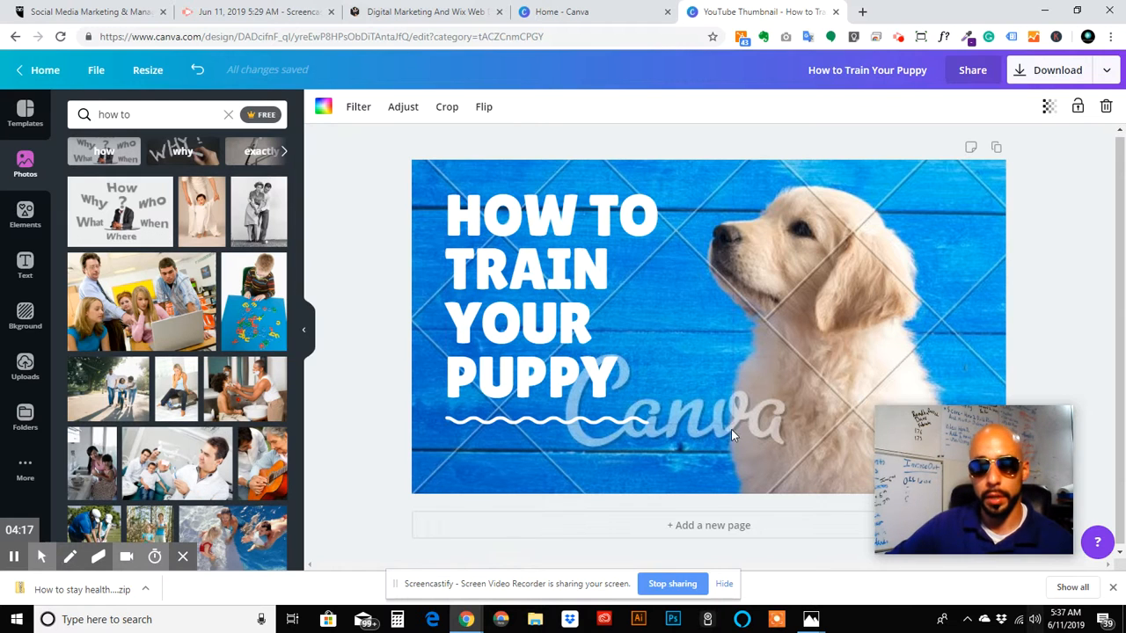
- Delete the puppy photo from the thumbnail's background and select the empty background
{"action": "double_click", "coordinate": [822, 340]}
{"action": "key", "text": "Delete"}
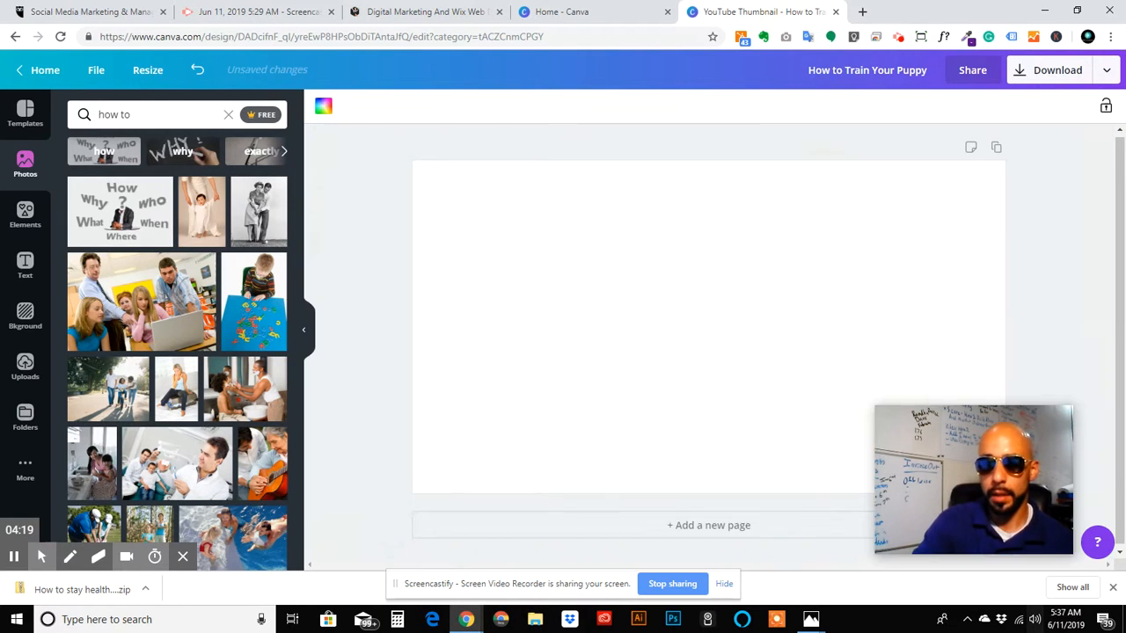
{"action": "left_click", "coordinate": [933, 213]}
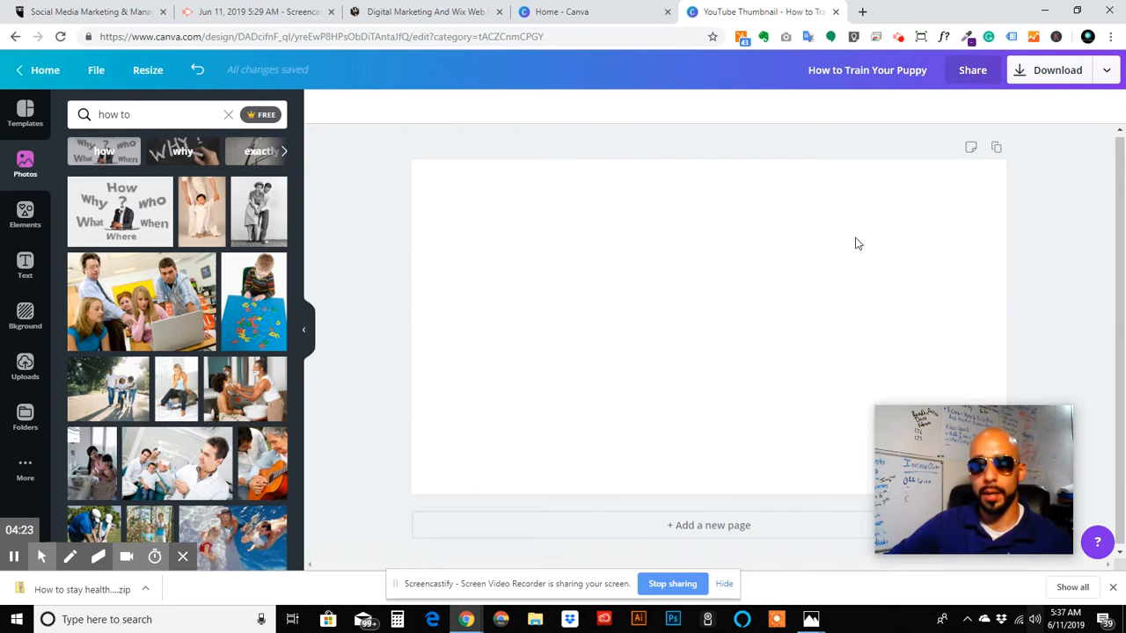
{"action": "left_click", "coordinate": [939, 231]}
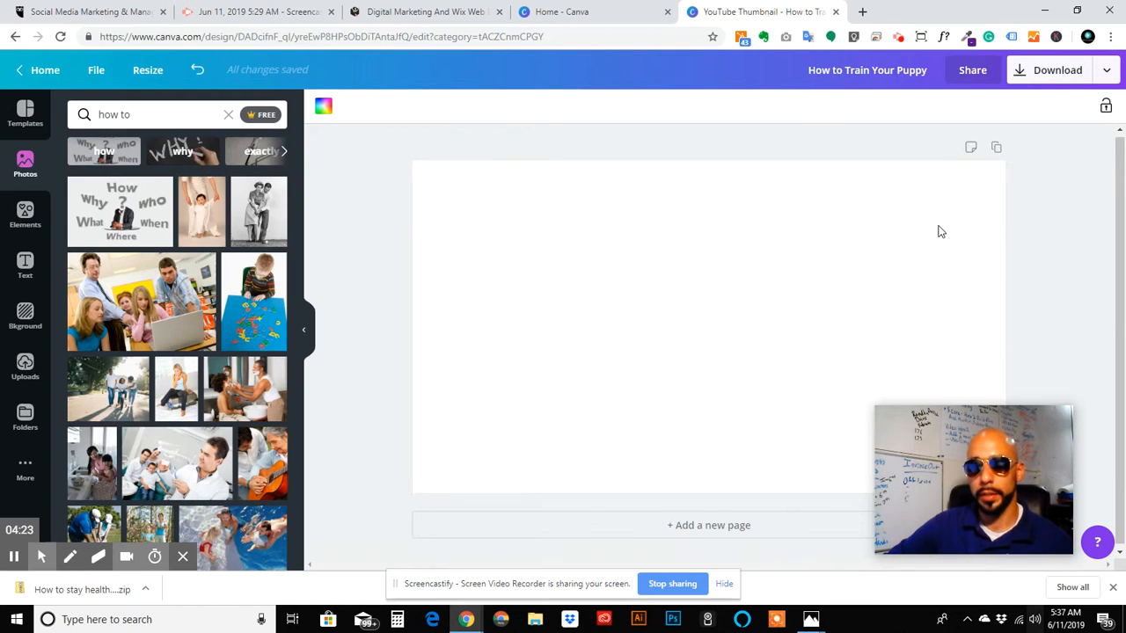
- Copy the purple hex code 5a1086 from the browser's color picker extension and apply it as the thumbnail's background color
{"action": "left_click", "coordinate": [323, 106]}
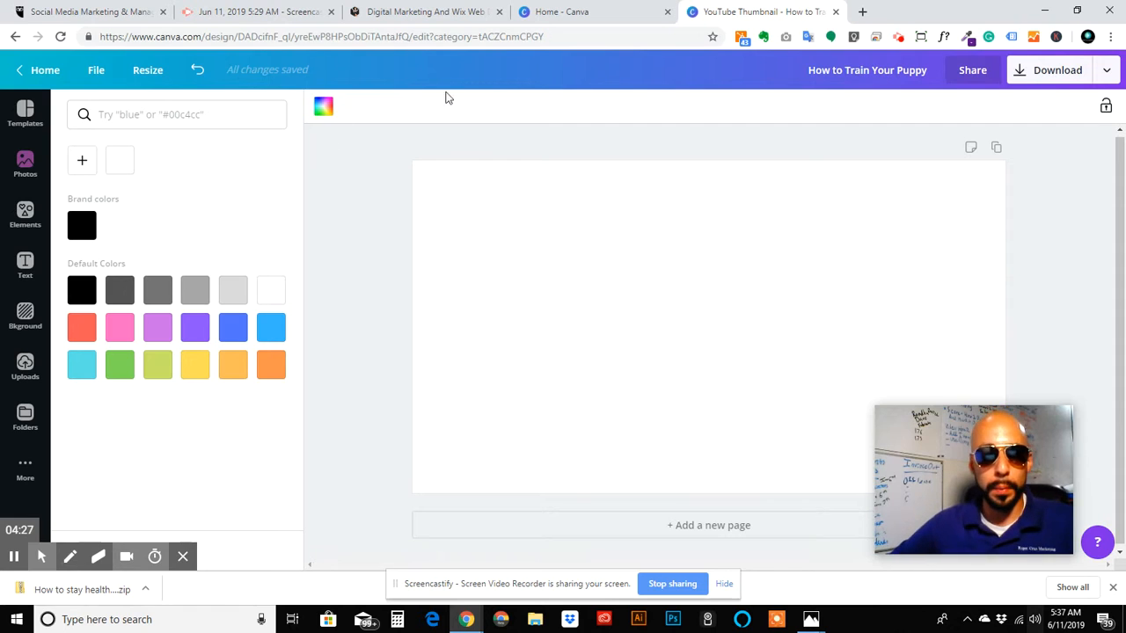
{"action": "left_click", "coordinate": [967, 40]}
{"action": "left_click", "coordinate": [884, 83]}
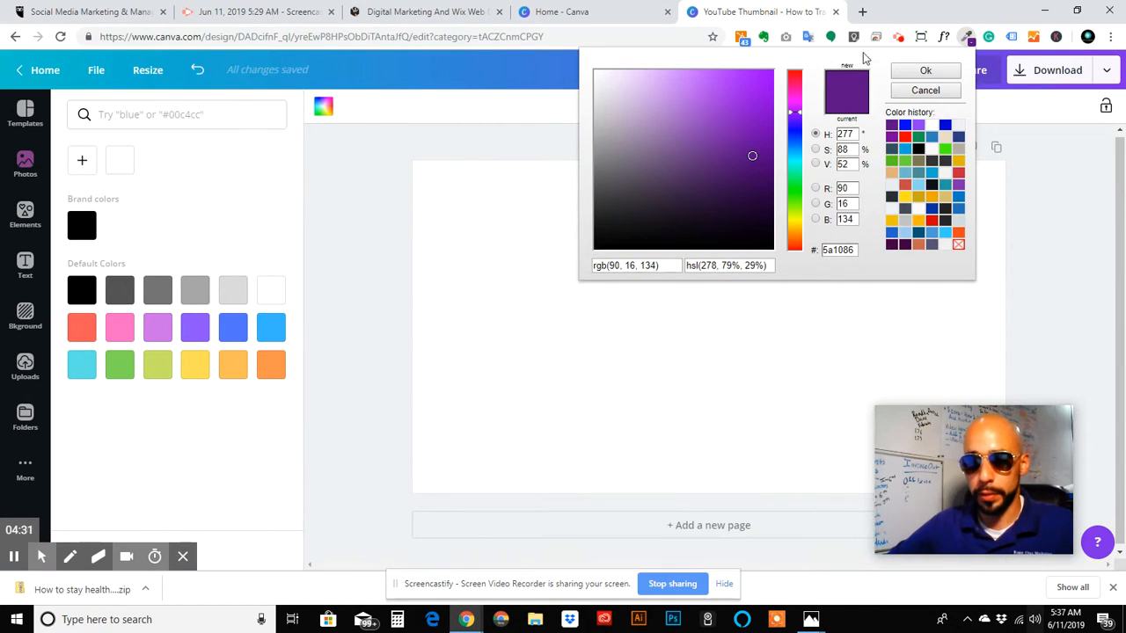
{"action": "right_click", "coordinate": [842, 253]}
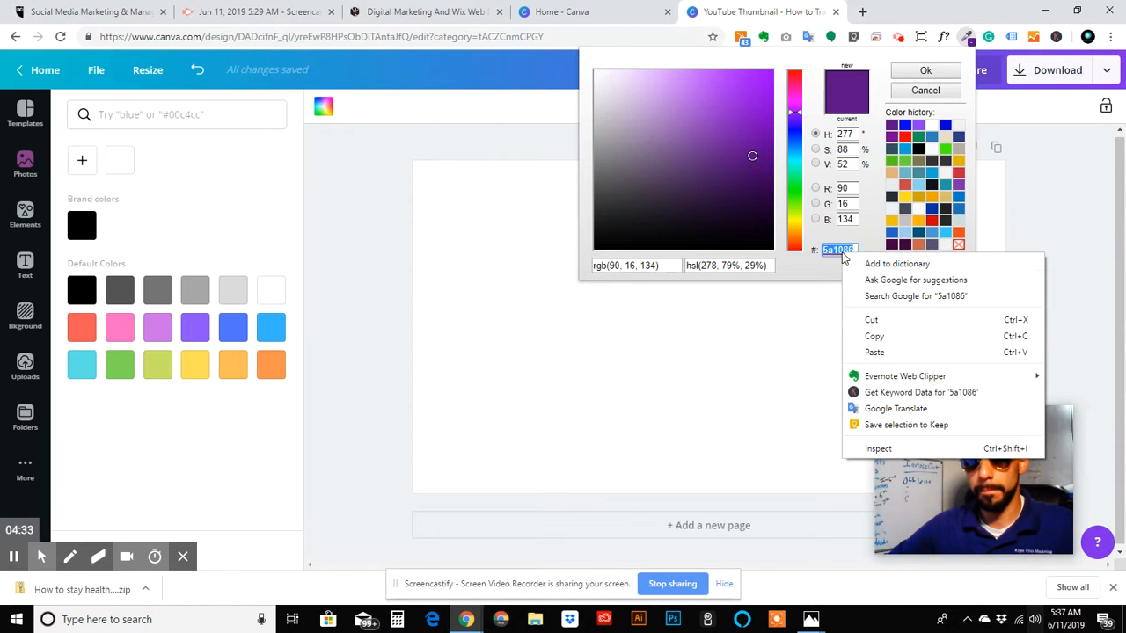
{"action": "left_click", "coordinate": [888, 337]}
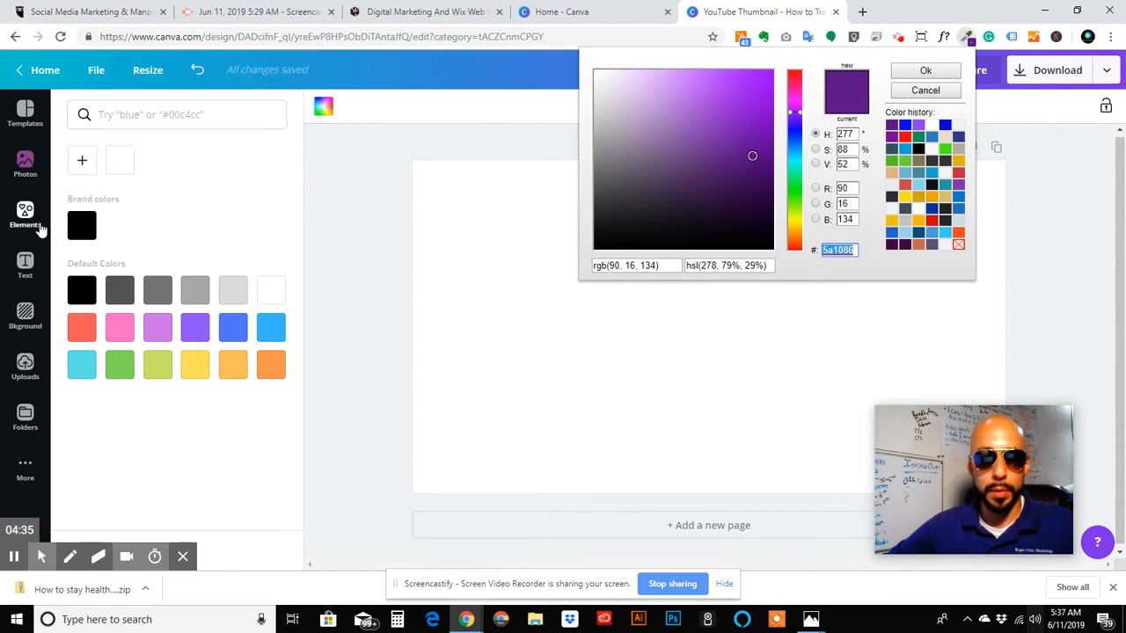
{"action": "left_click", "coordinate": [83, 162]}
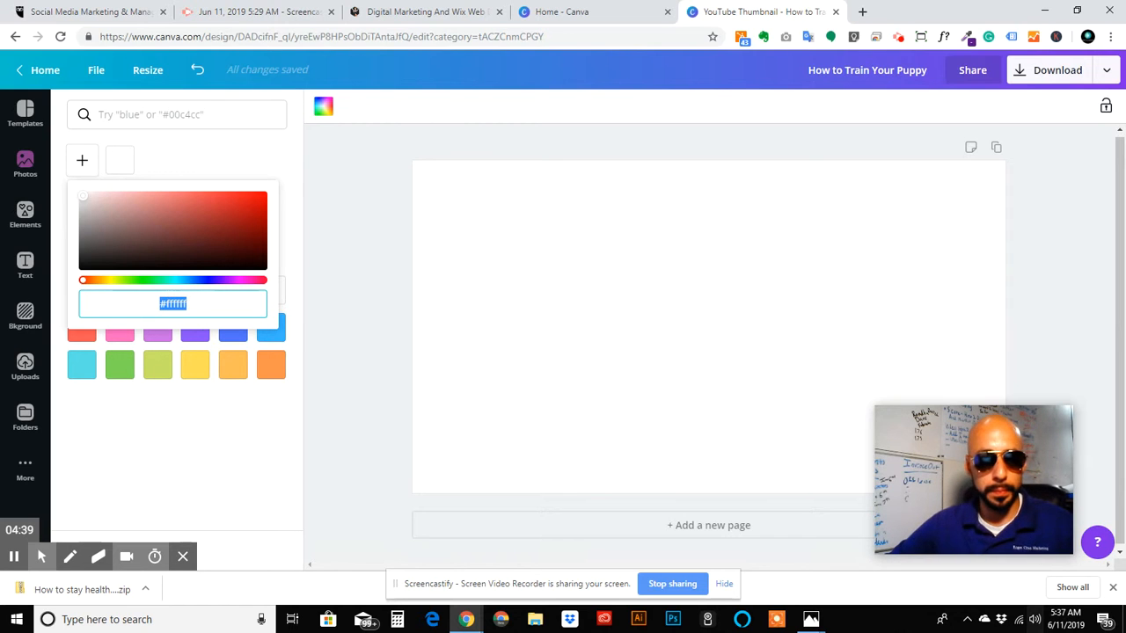
{"action": "key", "text": "ctrl+v"}
{"action": "left_click", "coordinate": [834, 253]}
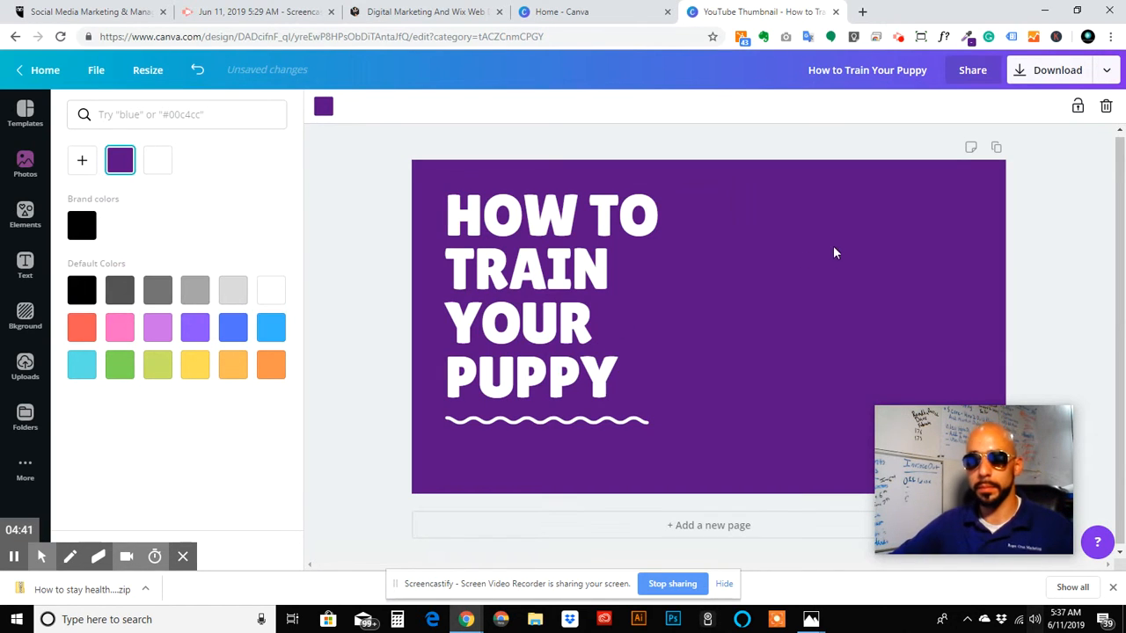
- Replace the puppy title with "HOW TO MAKE A GREAT YOUTUBE THUMBNAIL FAST"
{"action": "left_click", "coordinate": [546, 244]}
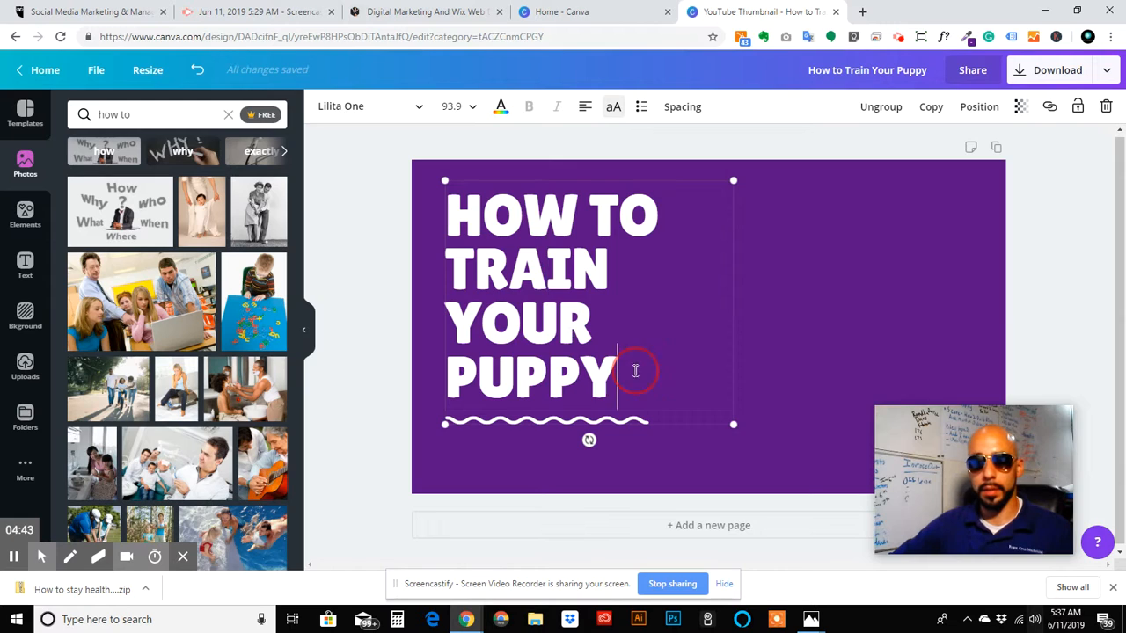
{"action": "left_click_drag", "start_coordinate": [635, 370], "coordinate": [403, 172]}
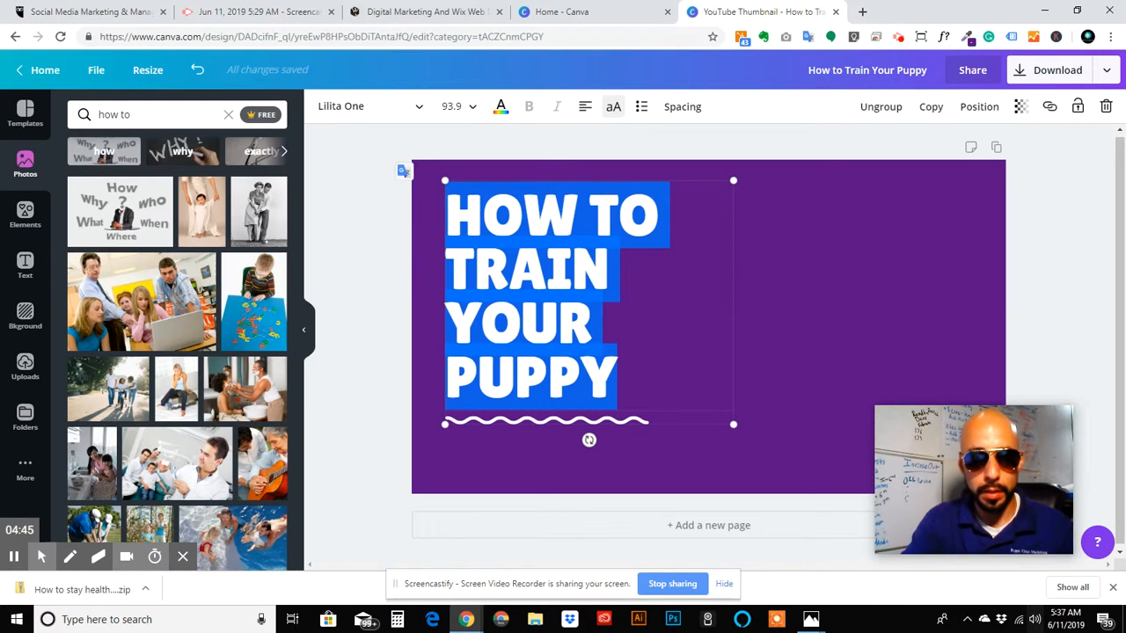
{"action": "type", "text": "HOW TO M"}
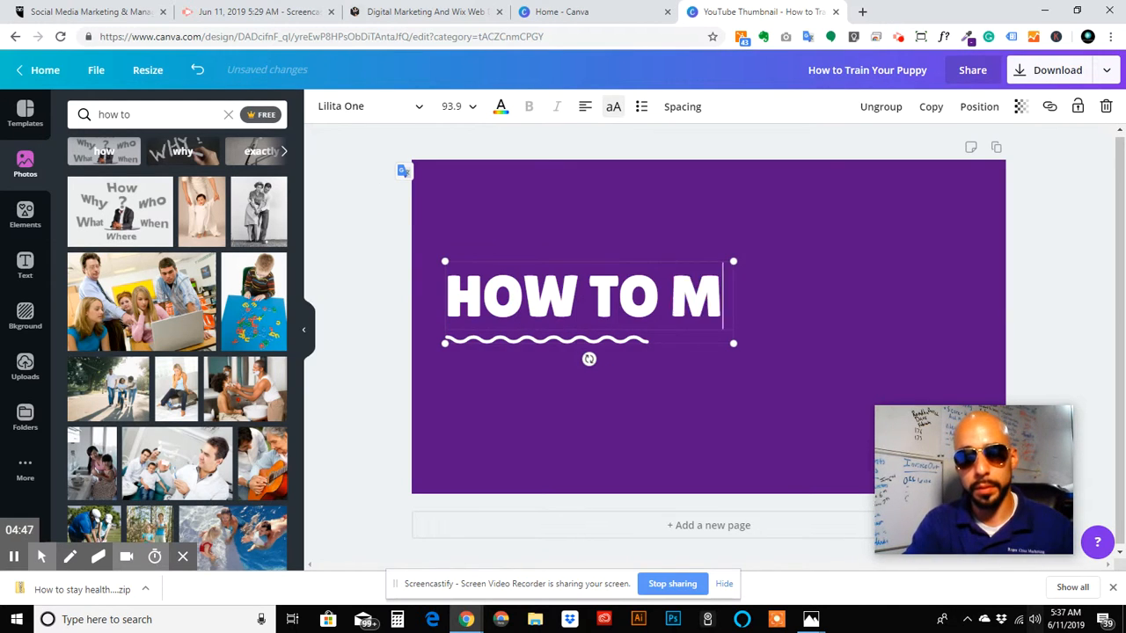
{"action": "type", "text": "FAKE"}
{"action": "key", "text": "BackSpace"}
{"action": "key", "text": "BackSpace"}
{"action": "key", "text": "BackSpace"}
{"action": "key", "text": "BackSpace"}
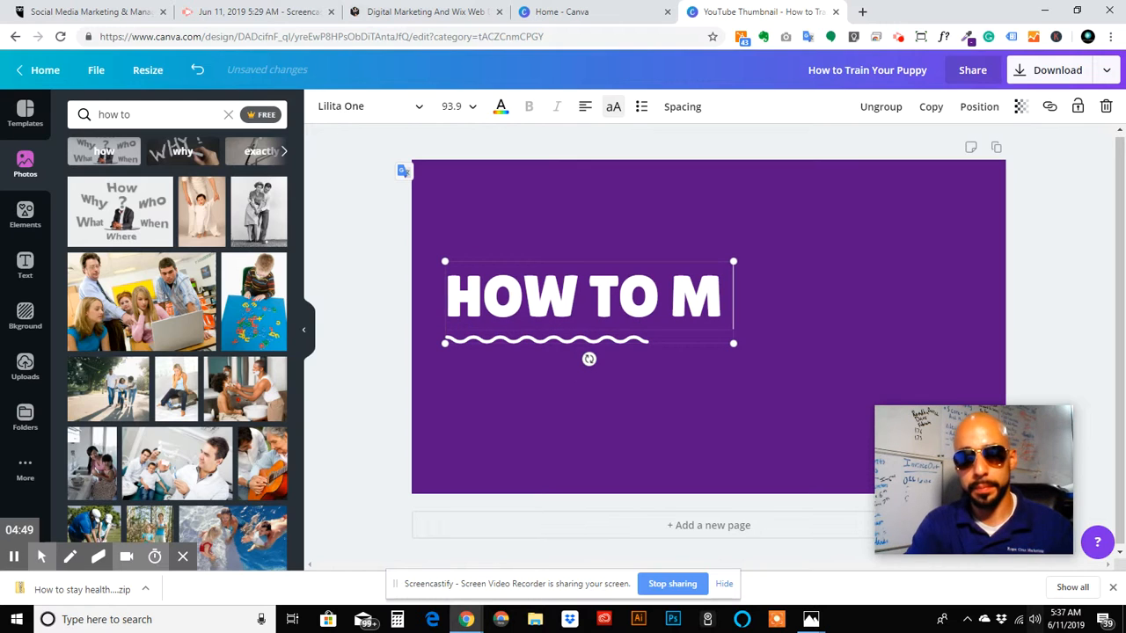
{"action": "type", "text": "AKE A"}
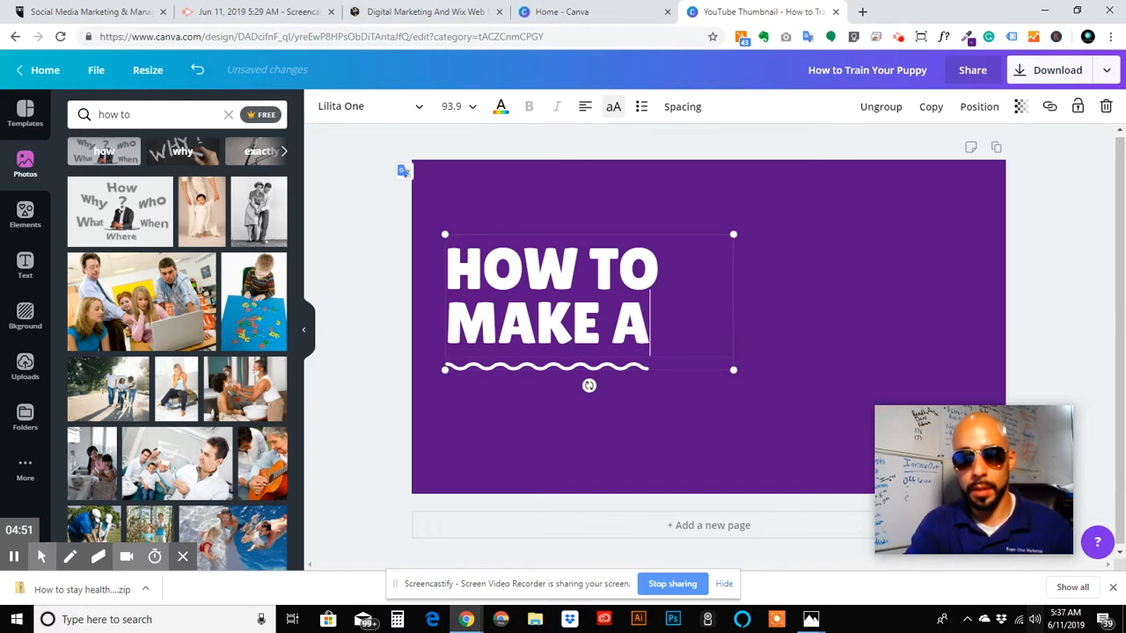
{"action": "type", "text": " G"}
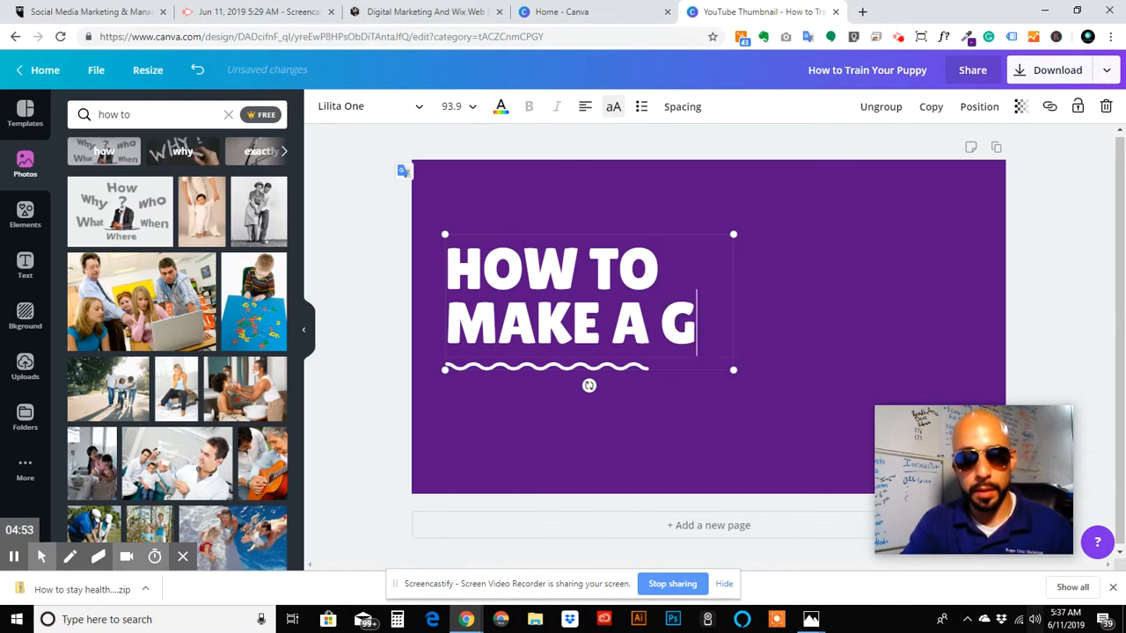
{"action": "type", "text": "REAT "}
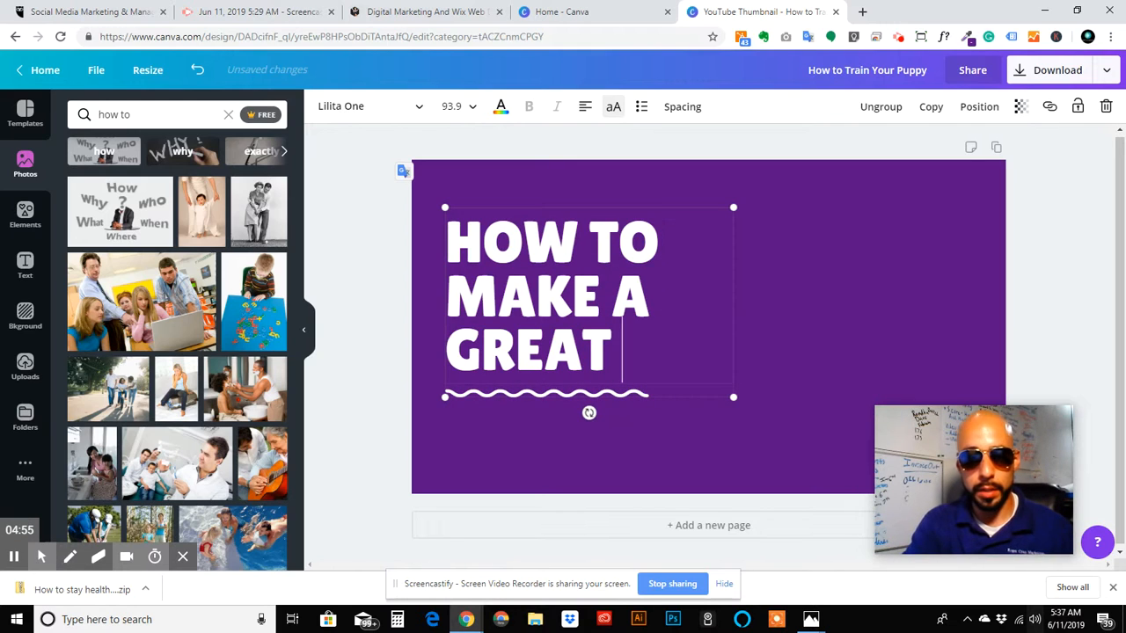
{"action": "type", "text": "YOU"}
{"action": "type", "text": "TUBD"}
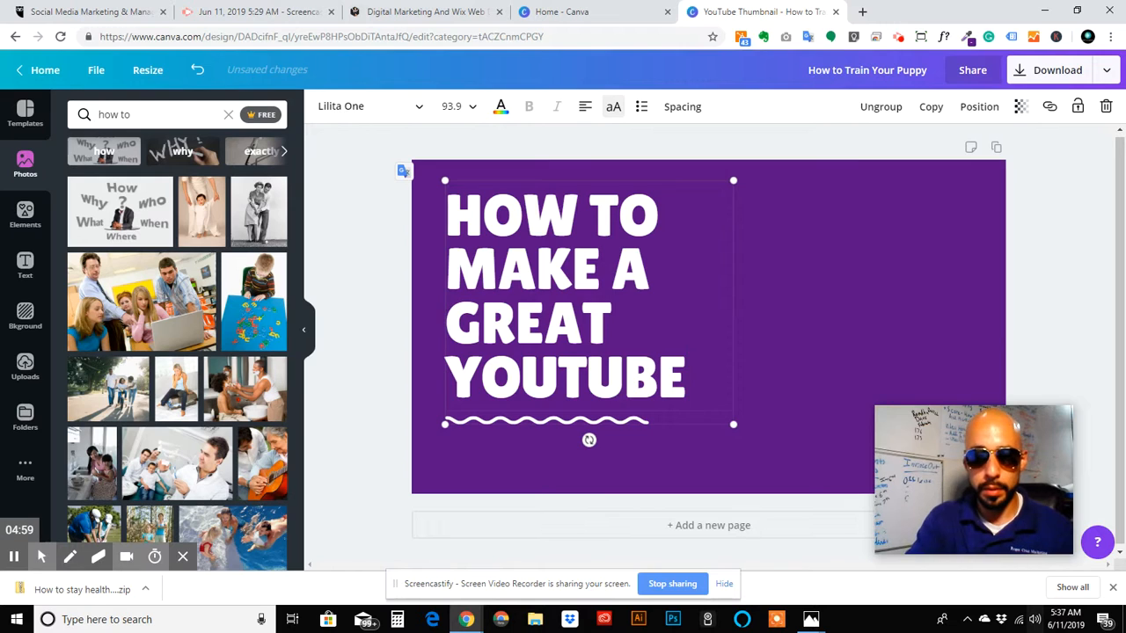
{"action": "type", "text": " THUM"}
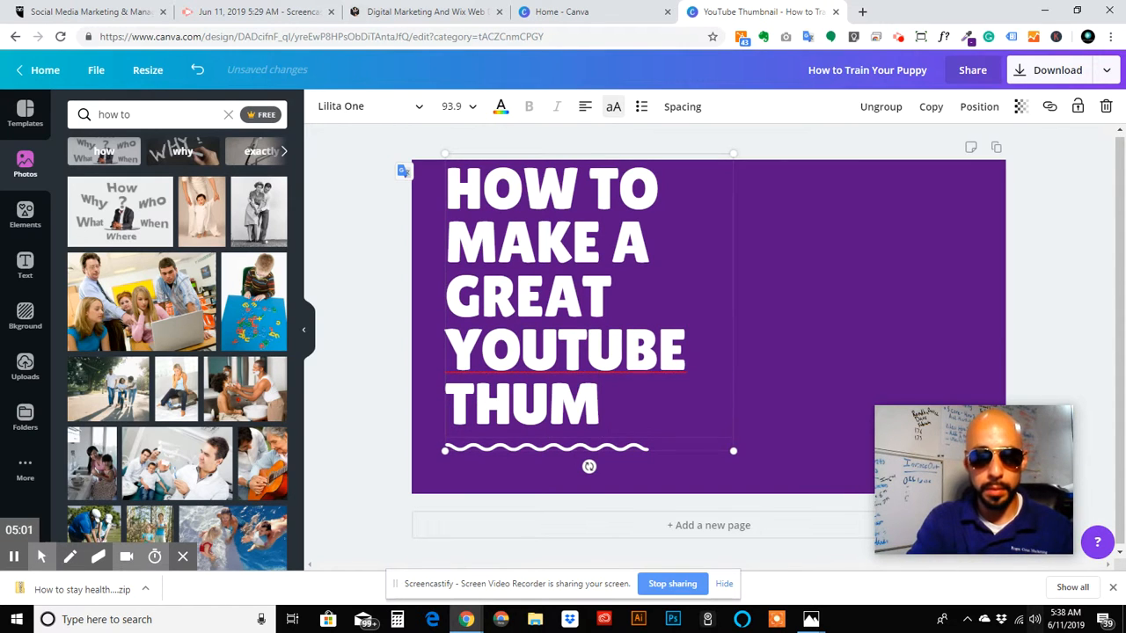
{"action": "type", "text": "BNAIL FAST"}
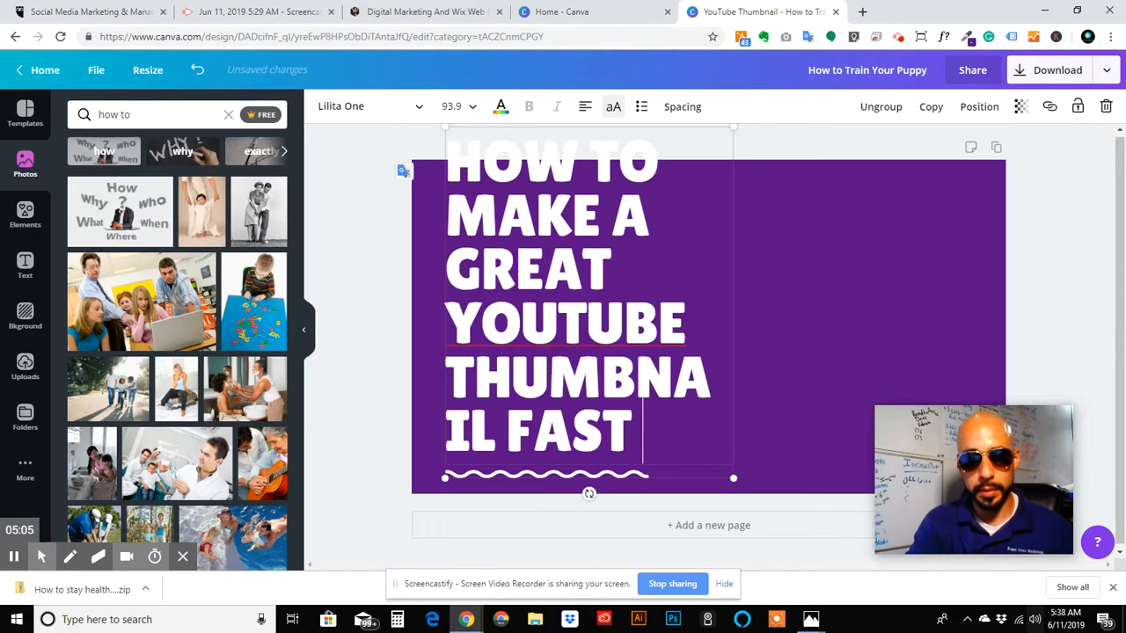
- Remove the word "FAST" from the end of the thumbnail title
{"action": "key", "text": "BackSpace"}
{"action": "key", "text": "BackSpace"}
{"action": "key", "text": "BackSpace"}
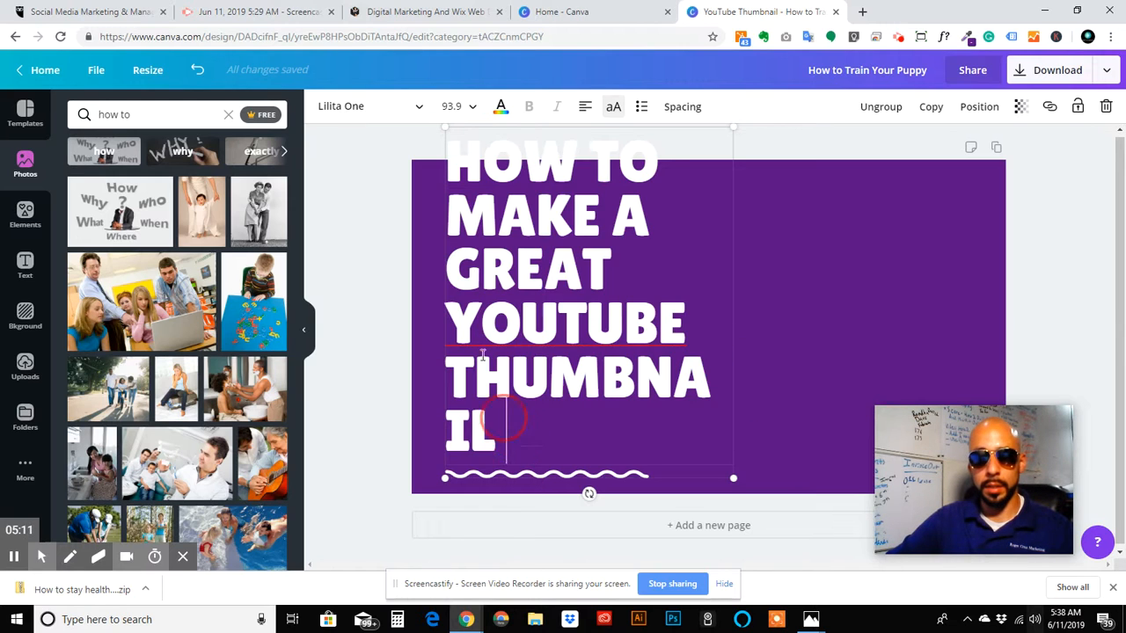
- Reduce the whole title's font size to 80 so that it fits within the thumbnail
{"action": "key", "text": "ctrl+a"}
{"action": "left_click", "coordinate": [453, 107]}
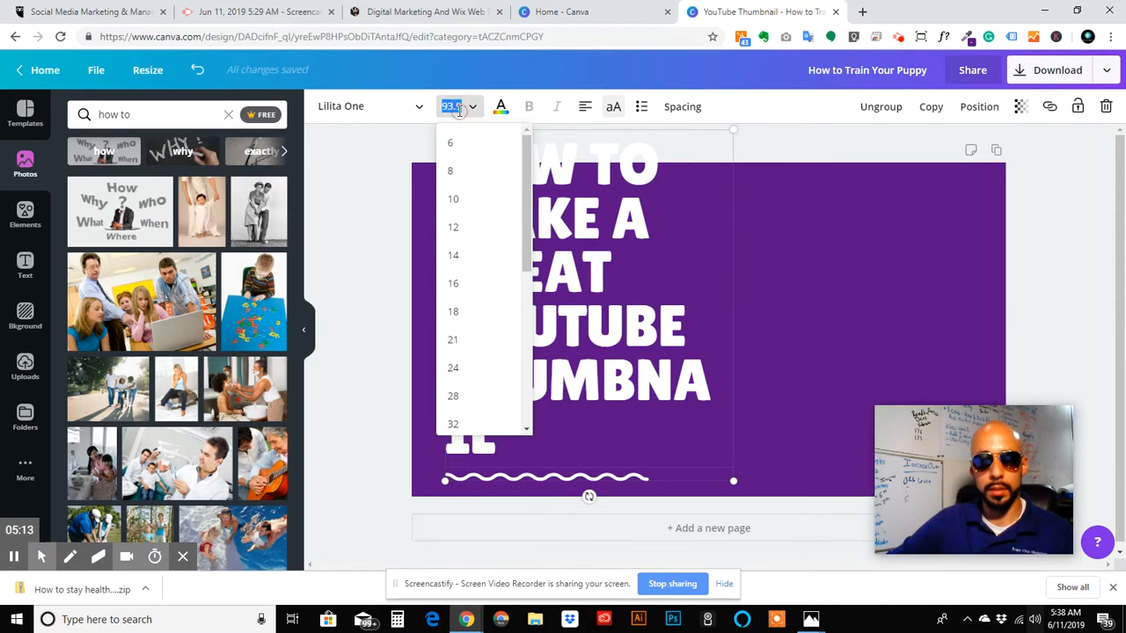
{"action": "scroll", "coordinate": [444, 332], "scroll_direction": "down", "scroll_amount": 5}
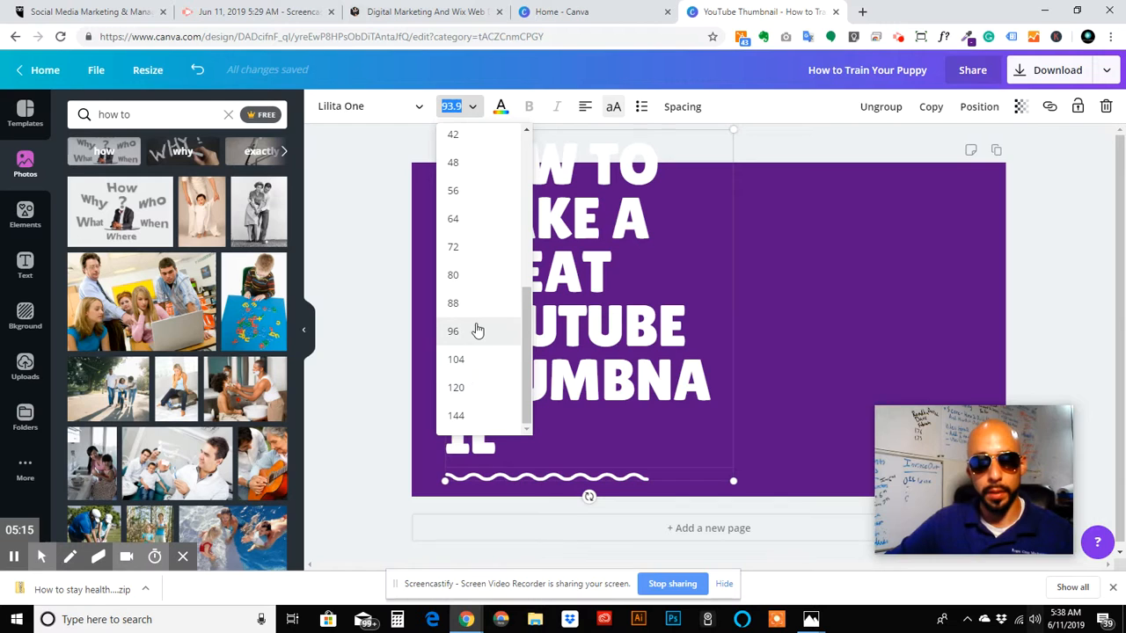
{"action": "left_click", "coordinate": [453, 303]}
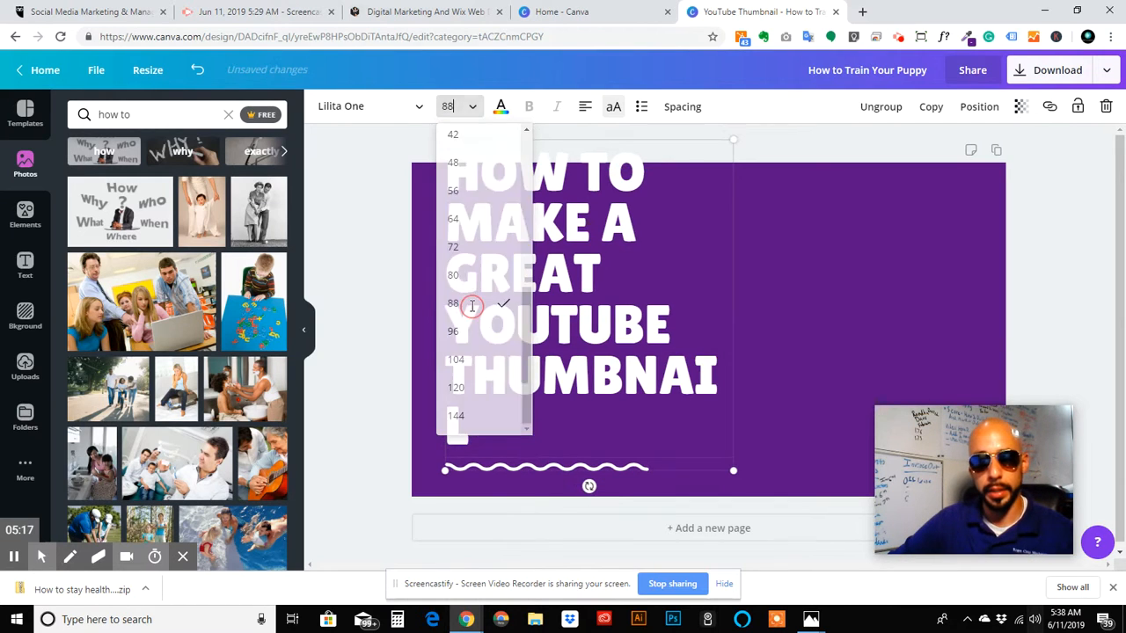
{"action": "left_click", "coordinate": [462, 109]}
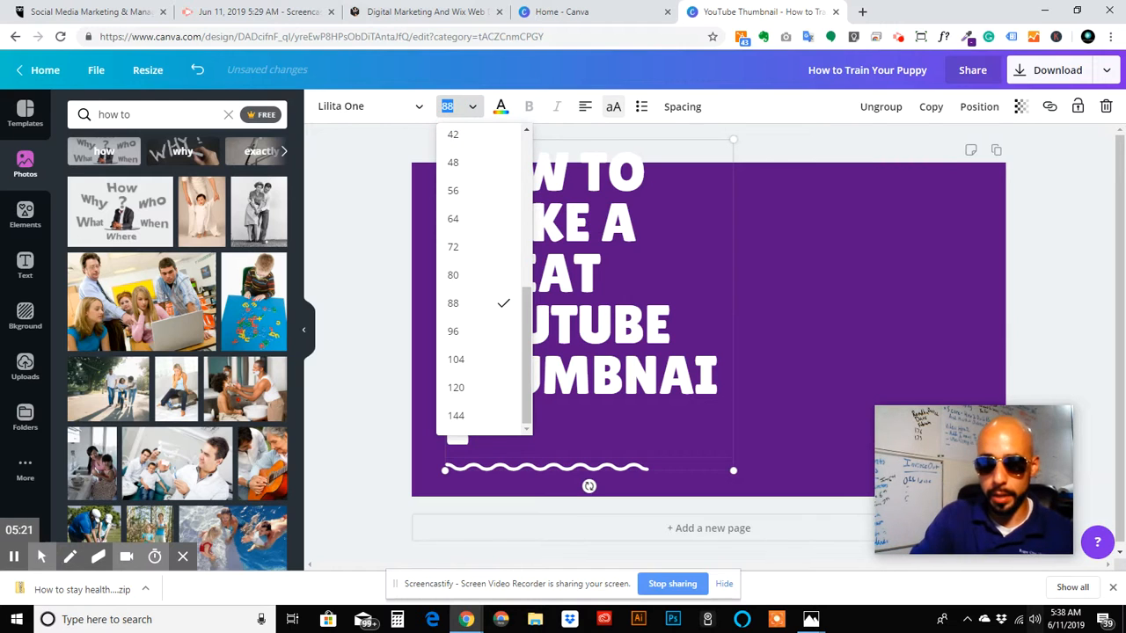
{"action": "type", "text": "80"}
{"action": "key", "text": "Return"}
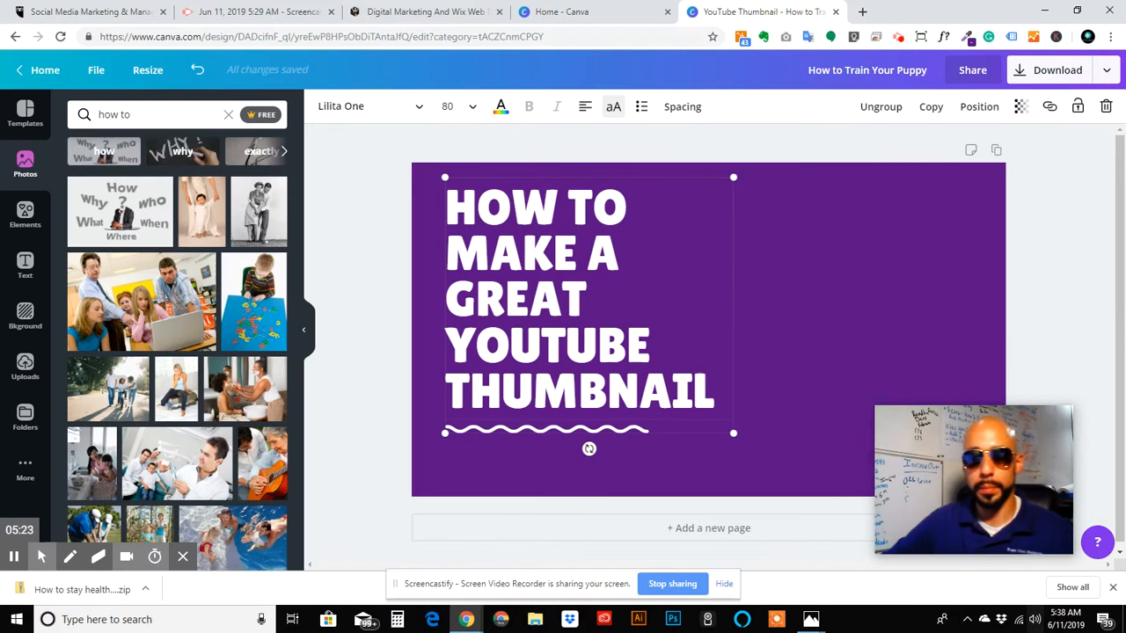
- Move the title and its wavy underline slightly closer to the thumbnail's left edge
{"action": "left_click", "coordinate": [890, 217]}
{"action": "left_click_drag", "start_coordinate": [575, 333], "coordinate": [561, 331]}
{"action": "left_click", "coordinate": [498, 552]}
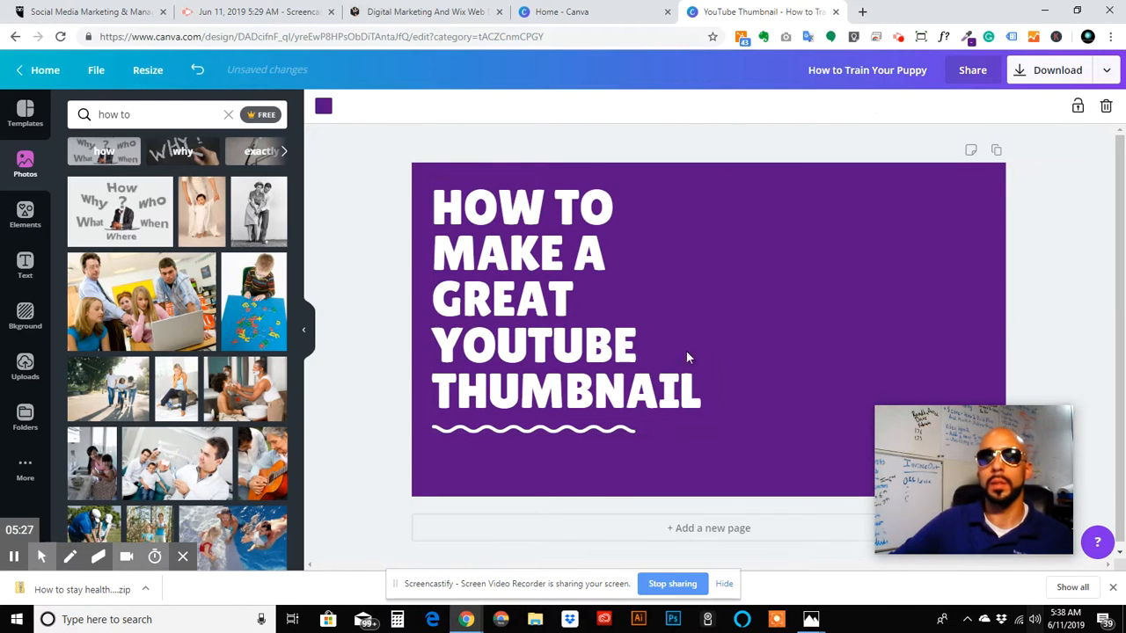
{"action": "mouse_move", "coordinate": [578, 437]}
{"action": "left_mouse_down"}
{"action": "mouse_move", "coordinate": [586, 443]}
{"action": "mouse_move", "coordinate": [568, 436]}
{"action": "left_mouse_up"}
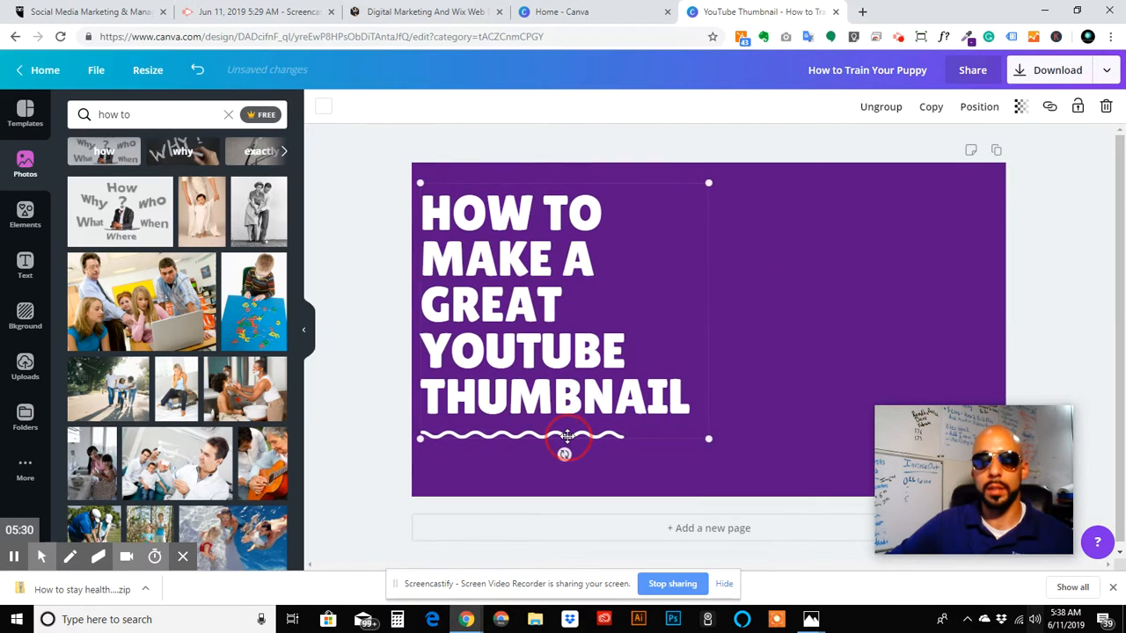
{"action": "double_click", "coordinate": [517, 321]}
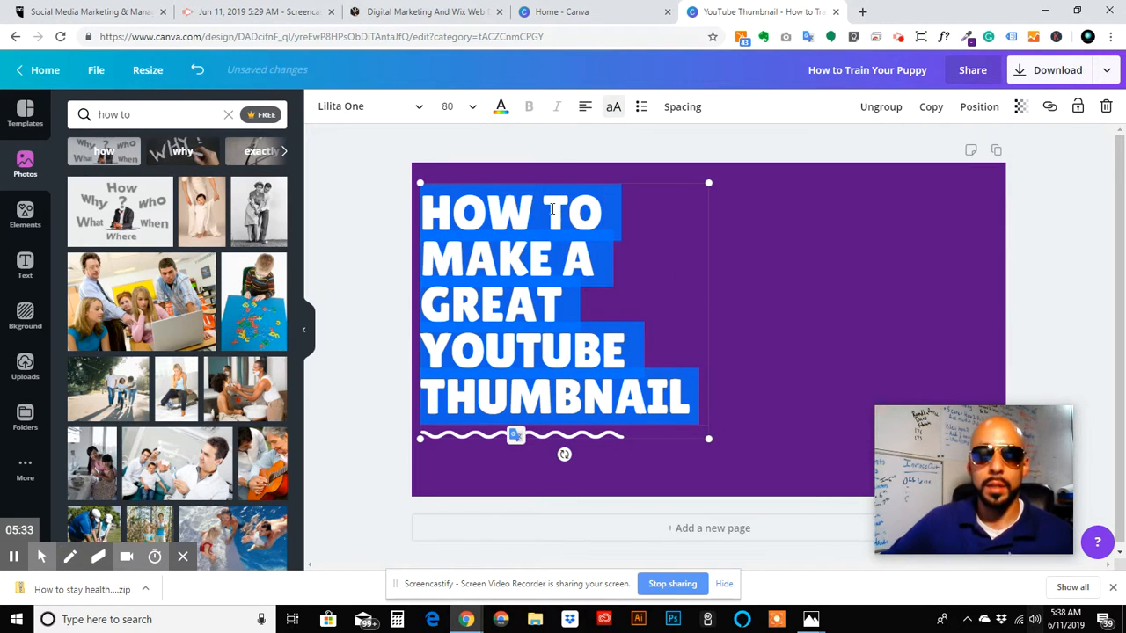
{"action": "left_click", "coordinate": [796, 382]}
{"action": "left_click_drag", "start_coordinate": [554, 300], "coordinate": [573, 293]}
{"action": "left_click", "coordinate": [818, 285]}
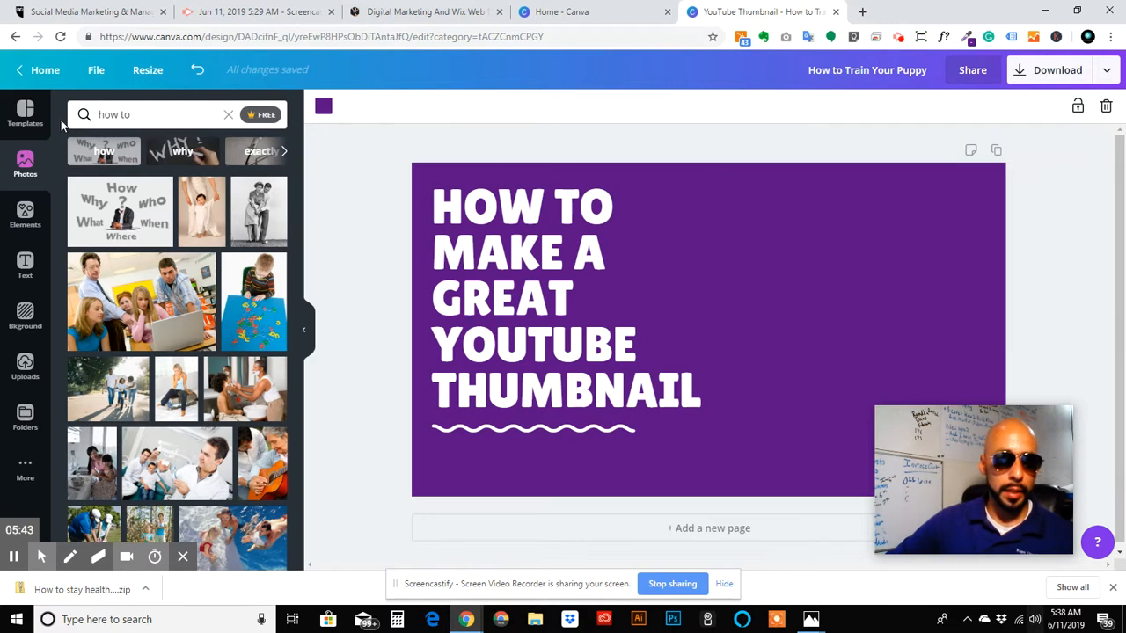
- Add a heading text to the thumbnail and set its font to Lilita One to match the title
{"action": "left_click", "coordinate": [25, 267]}
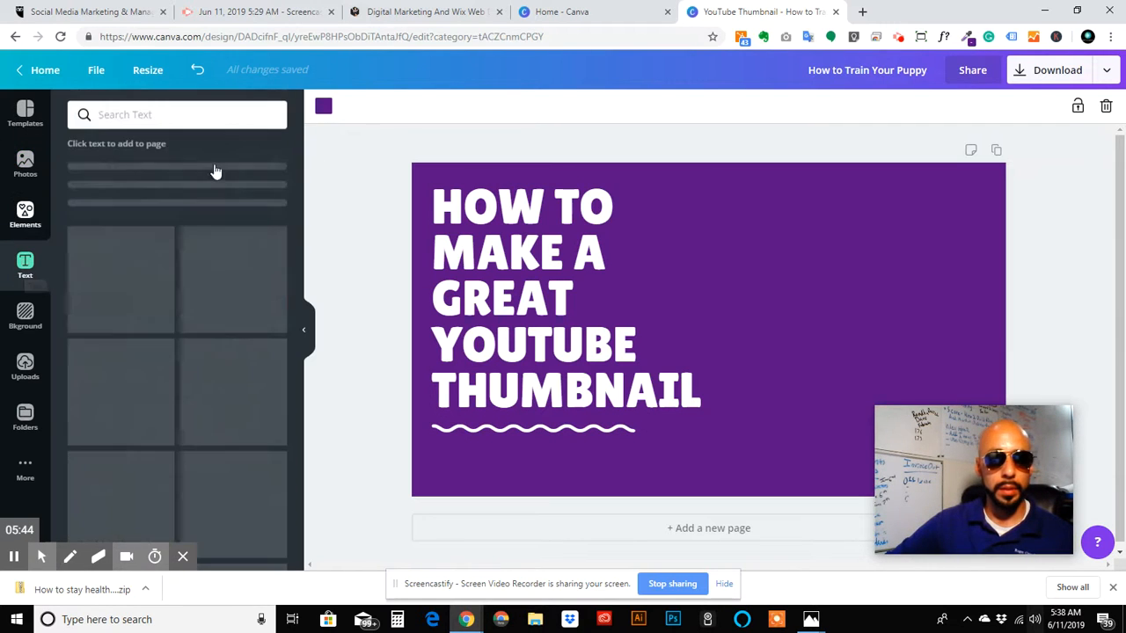
{"action": "left_click", "coordinate": [517, 254]}
{"action": "left_click", "coordinate": [515, 252]}
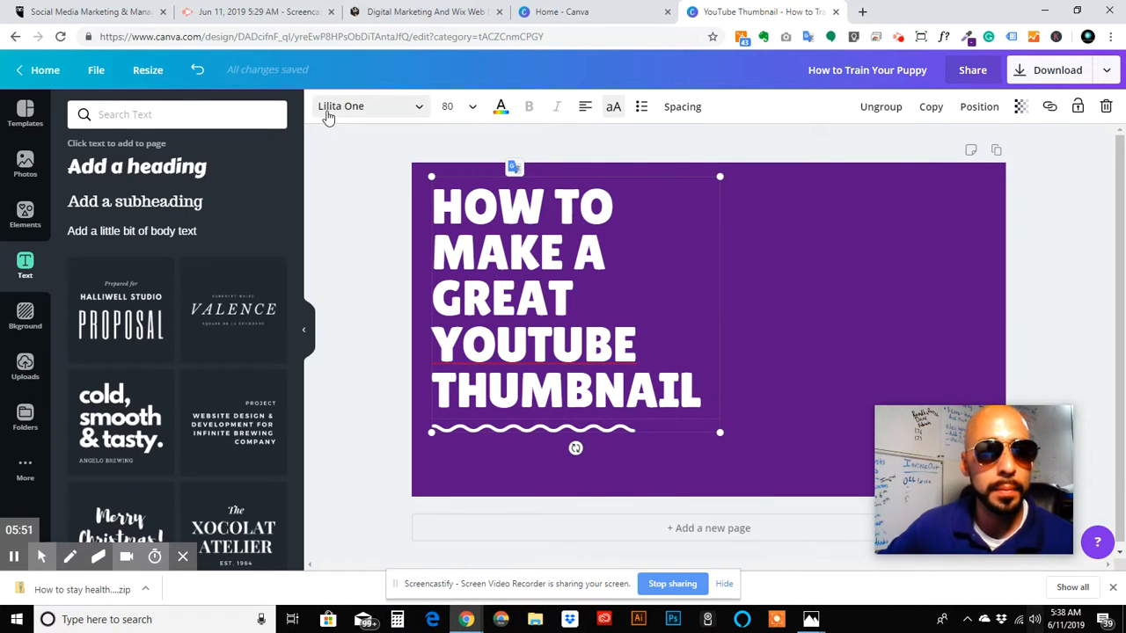
{"action": "left_click", "coordinate": [863, 294]}
{"action": "left_click", "coordinate": [150, 174]}
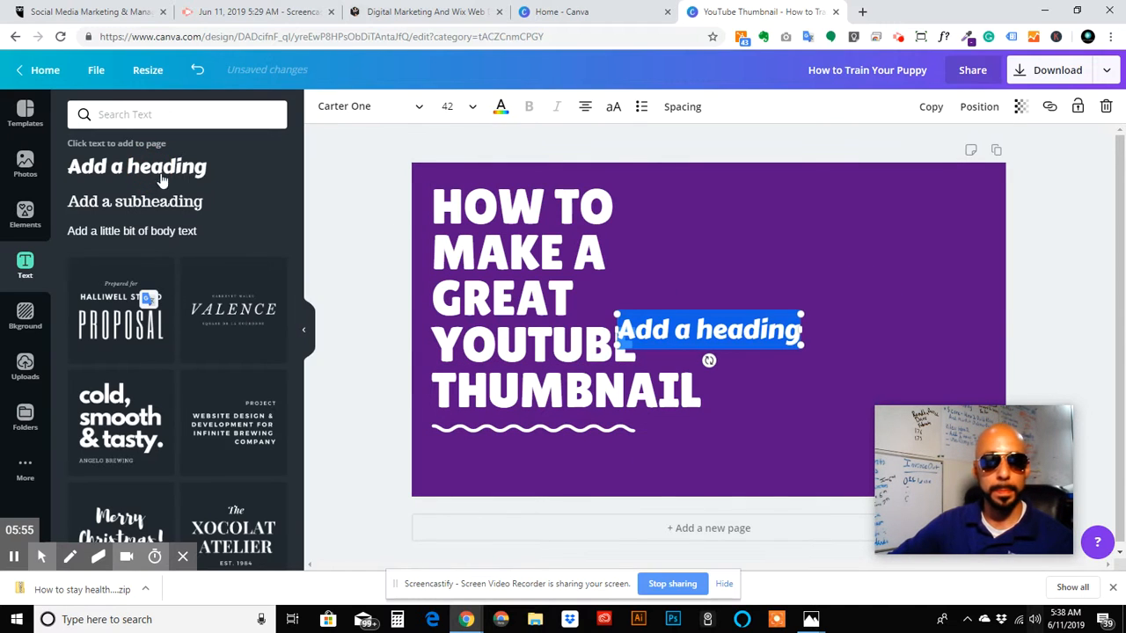
{"action": "left_click", "coordinate": [352, 106]}
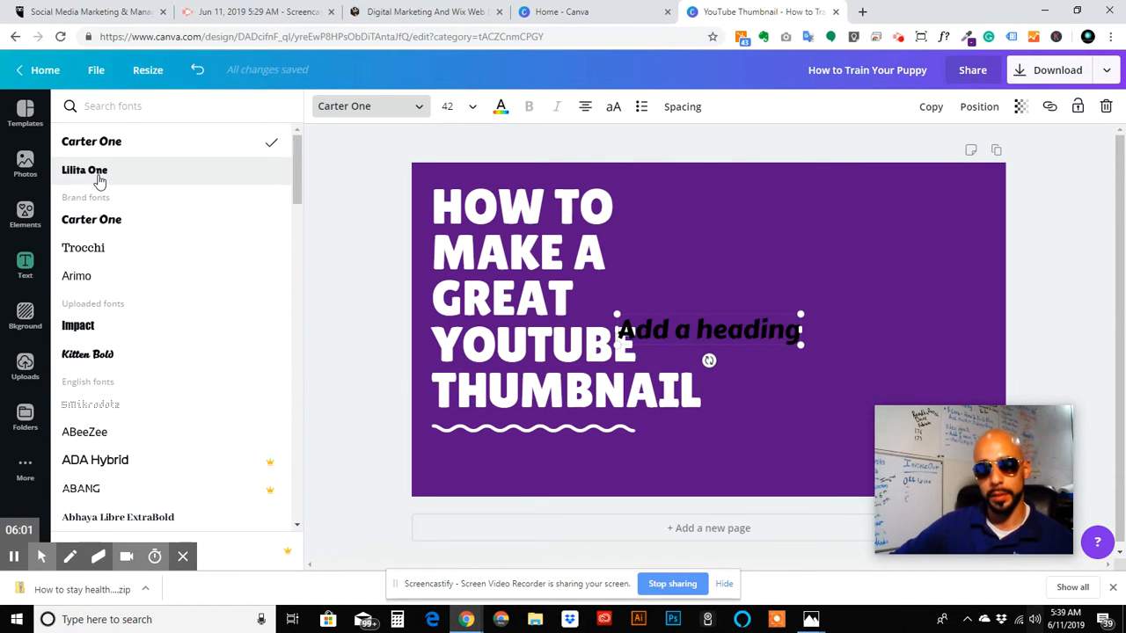
{"action": "left_click", "coordinate": [95, 174]}
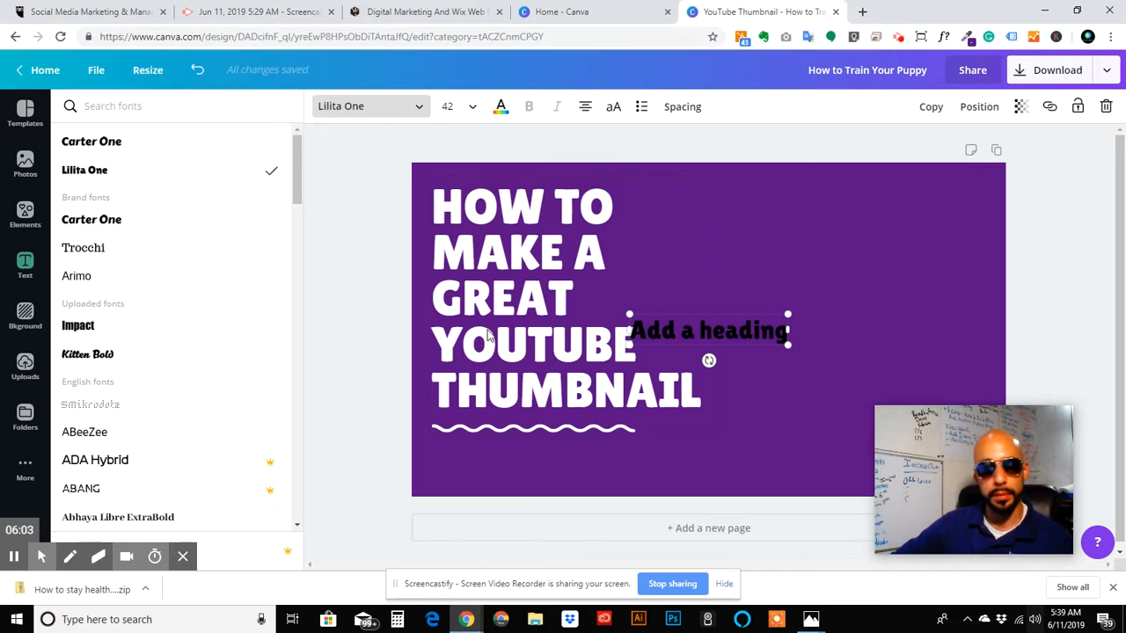
- Replace the new heading's placeholder text with "Fast, Easy & Free"
{"action": "left_click", "coordinate": [730, 339]}
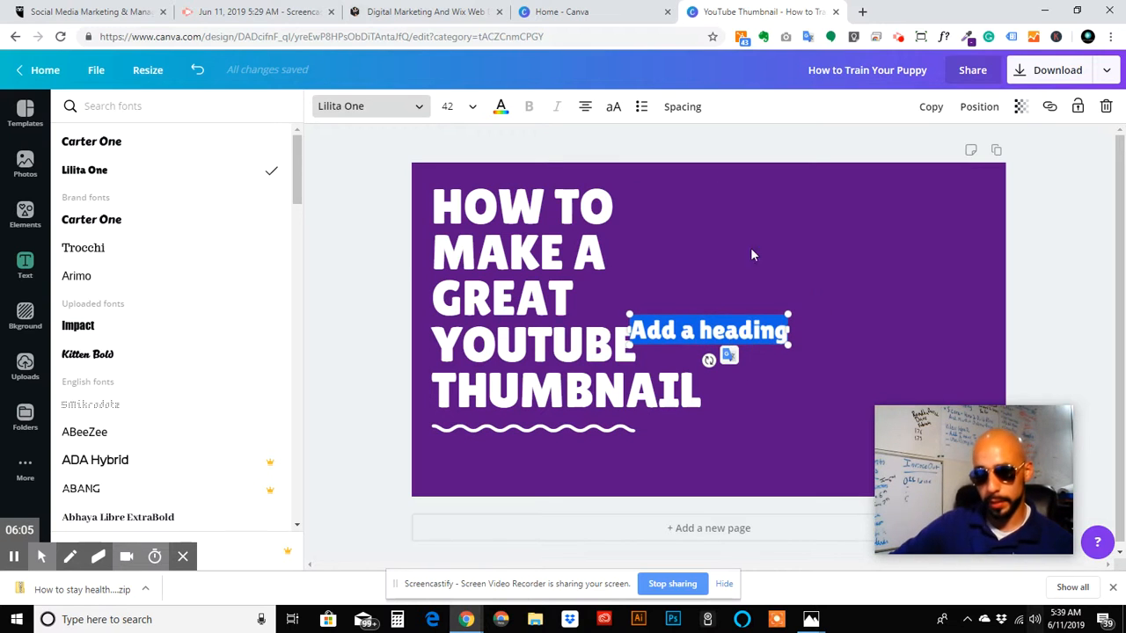
{"action": "type", "text": "Fas"}
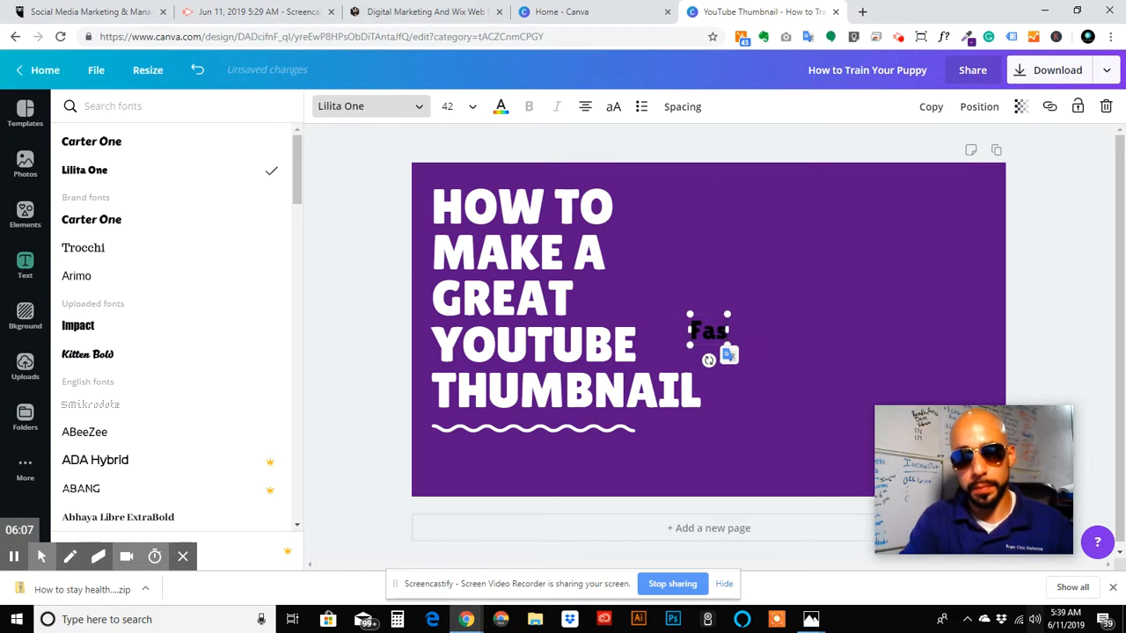
{"action": "type", "text": "t &"}
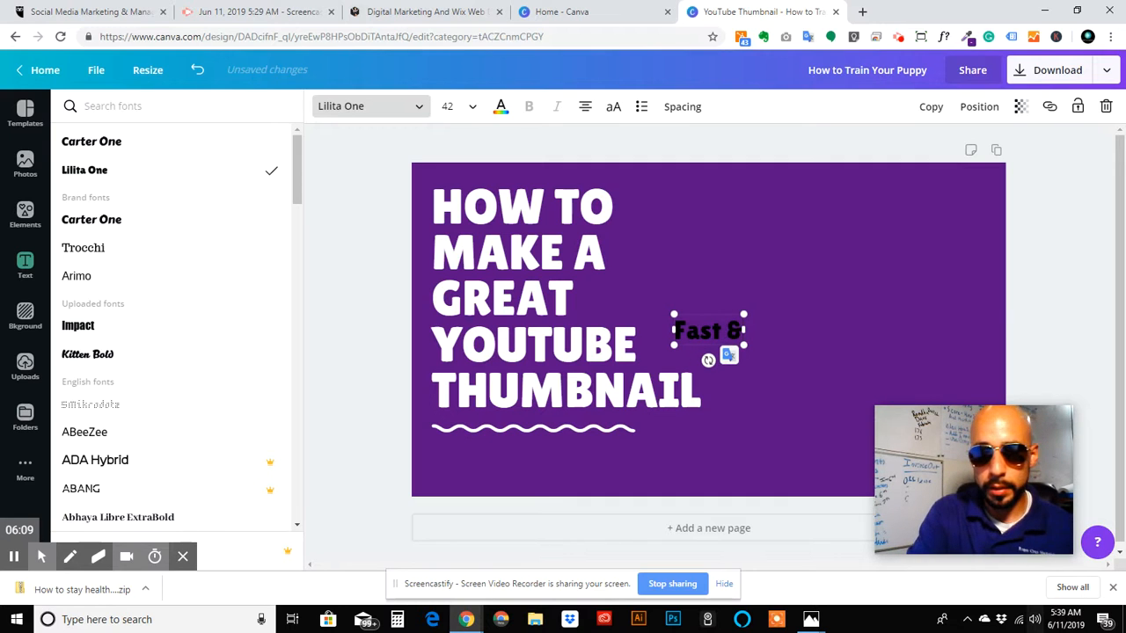
{"action": "type", "text": " Free"}
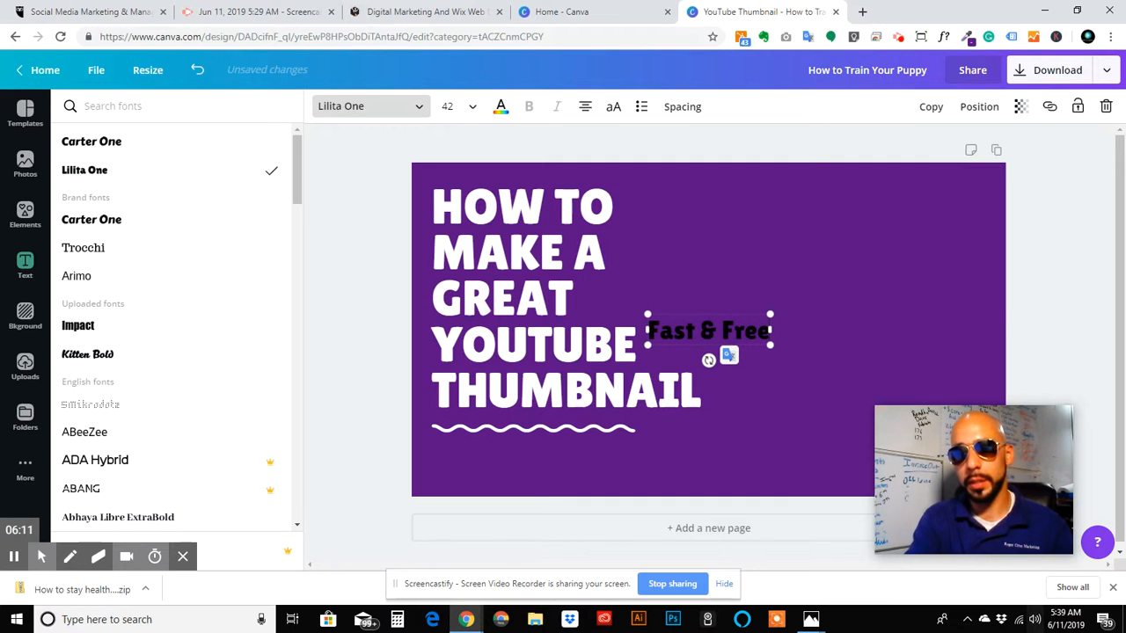
{"action": "left_click", "coordinate": [701, 331]}
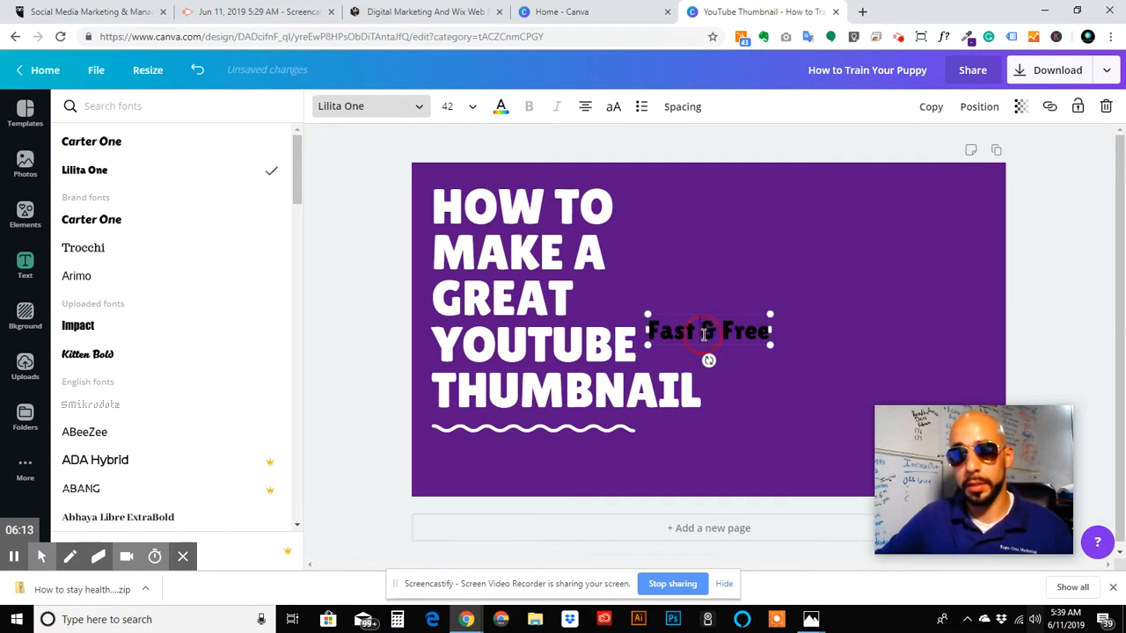
{"action": "type", "text": "Eas"}
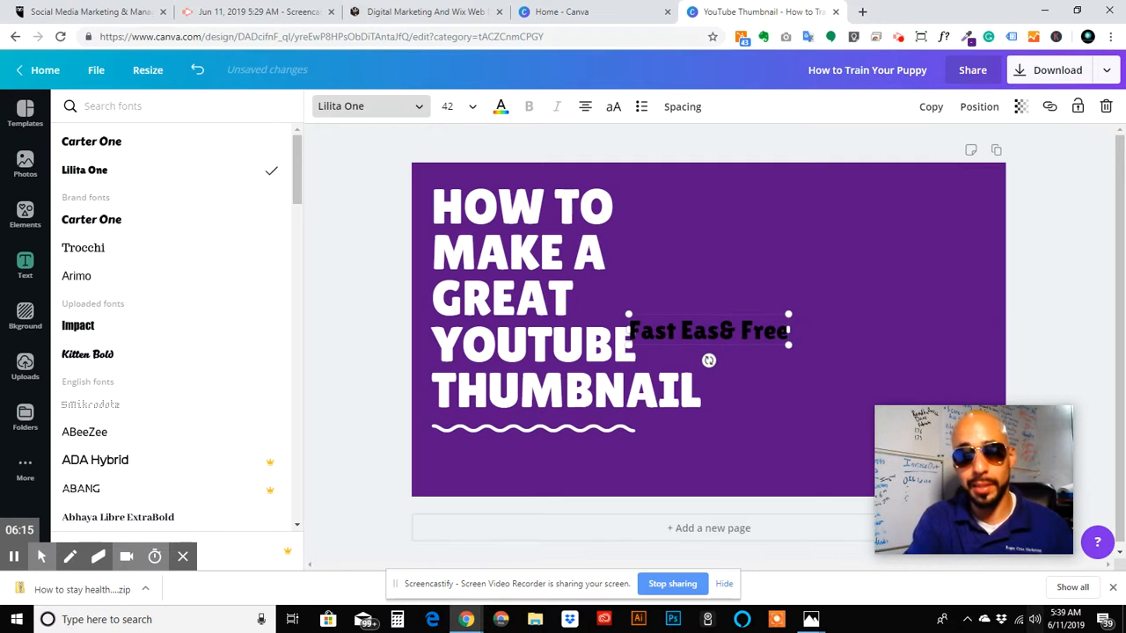
{"action": "type", "text": "y "}
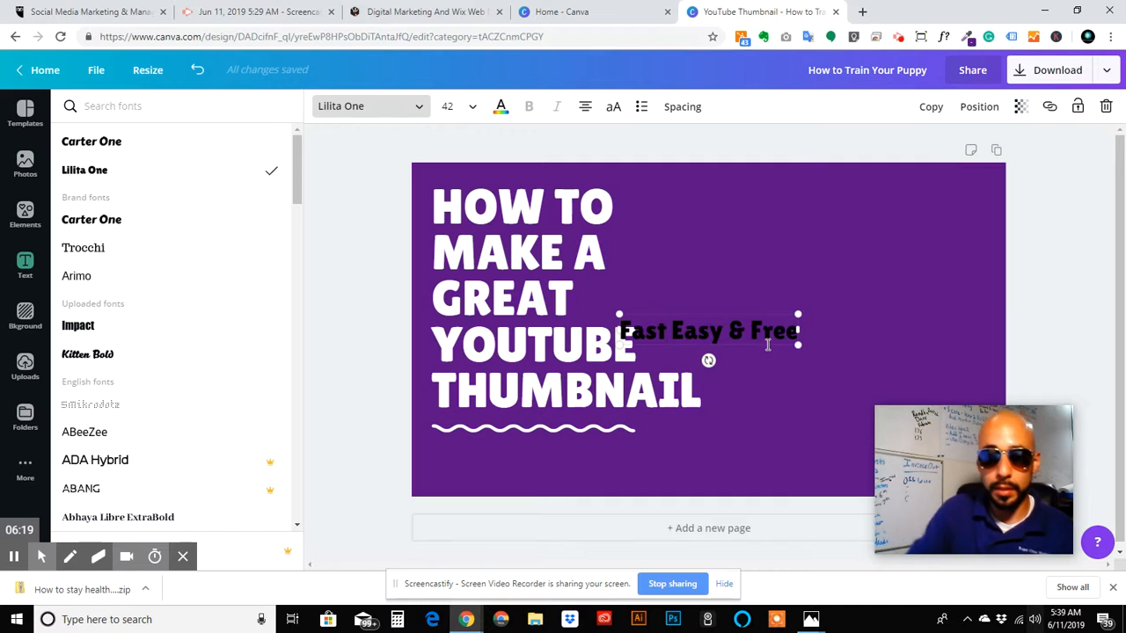
{"action": "type", "text": ","}
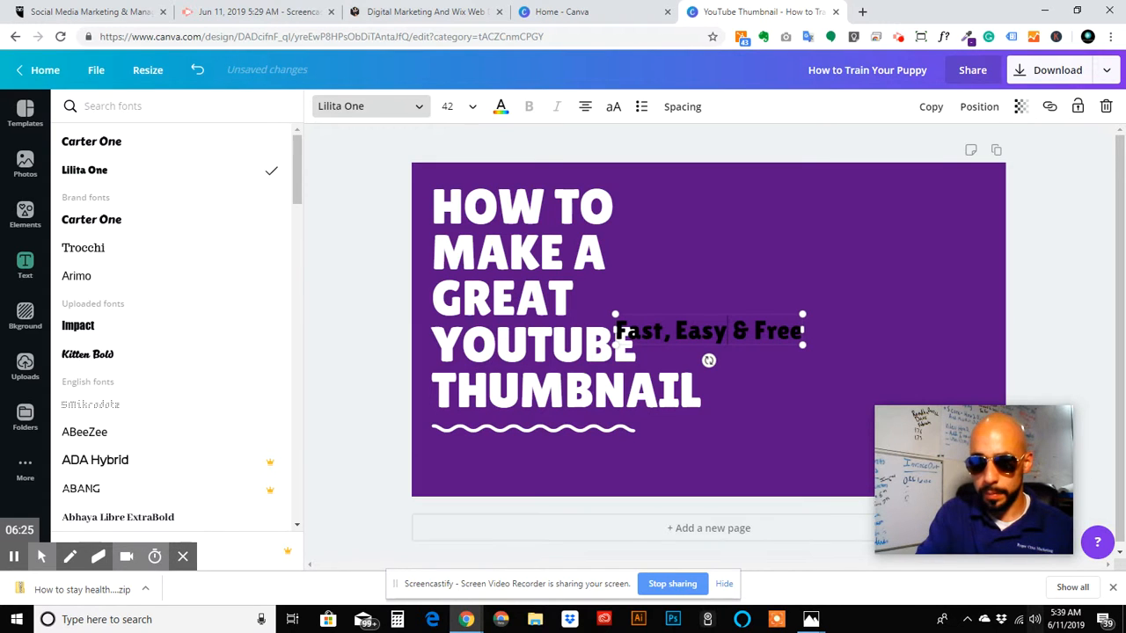
{"action": "type", "text": ","}
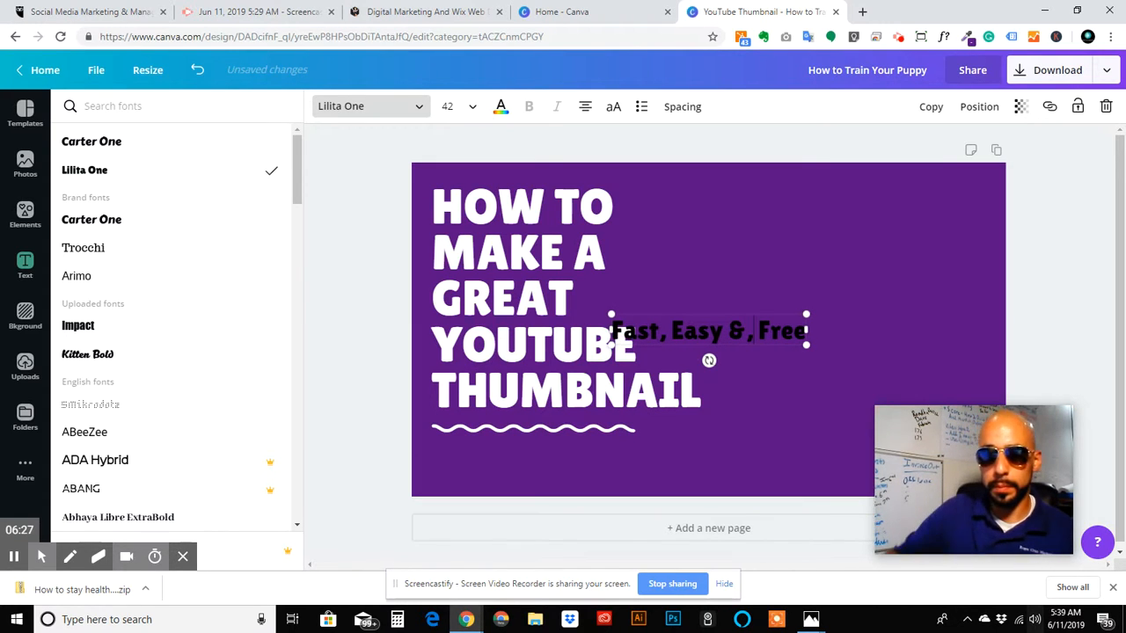
{"action": "key", "text": "BackSpace"}
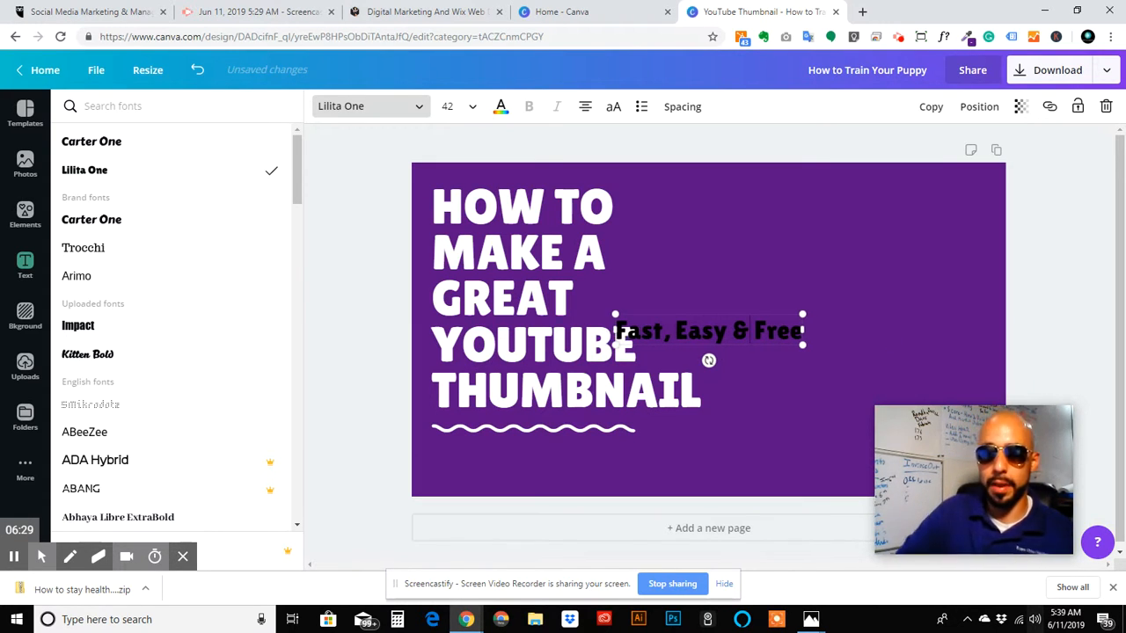
- Move the "Fast, Easy & Free" heading clear of the title and color its text white
{"action": "left_click", "coordinate": [797, 327]}
{"action": "left_click_drag", "start_coordinate": [745, 327], "coordinate": [784, 334]}
{"action": "left_click", "coordinate": [782, 337]}
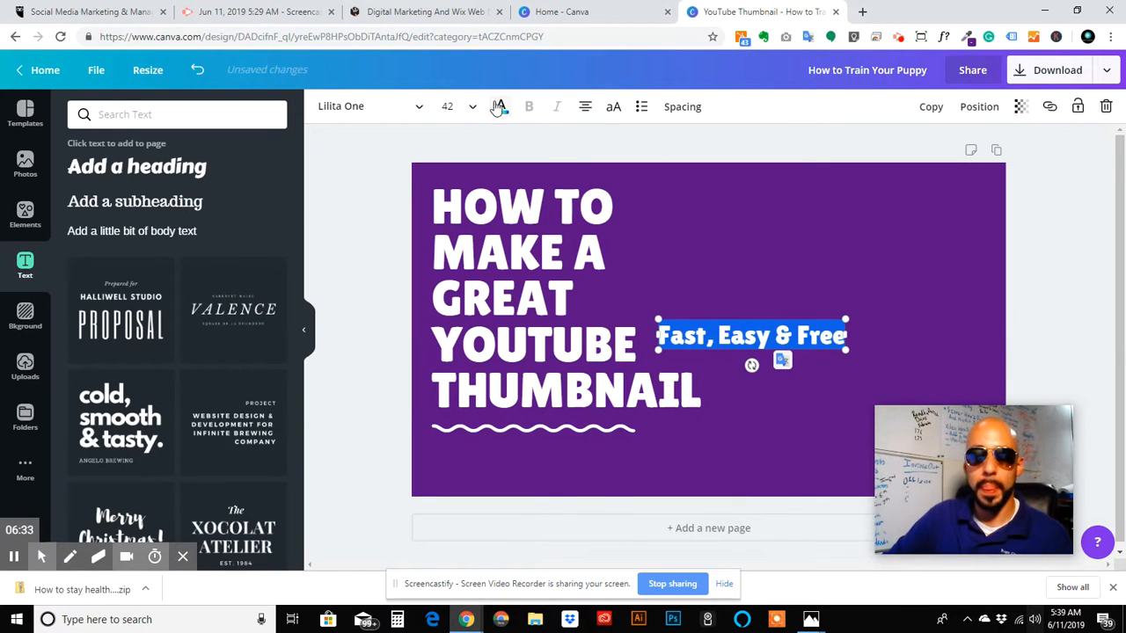
{"action": "left_click", "coordinate": [498, 106]}
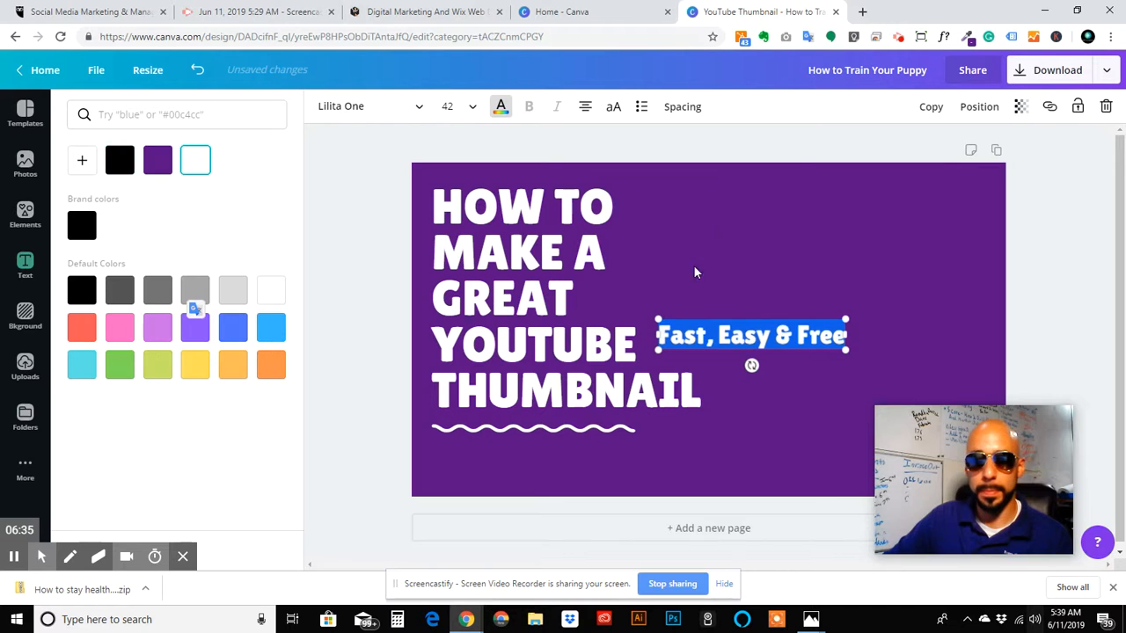
{"action": "left_click", "coordinate": [734, 246]}
- Enlarge the "Fast, Easy & Free" heading to about the title's width and place it below the wavy line
{"action": "left_click", "coordinate": [845, 324]}
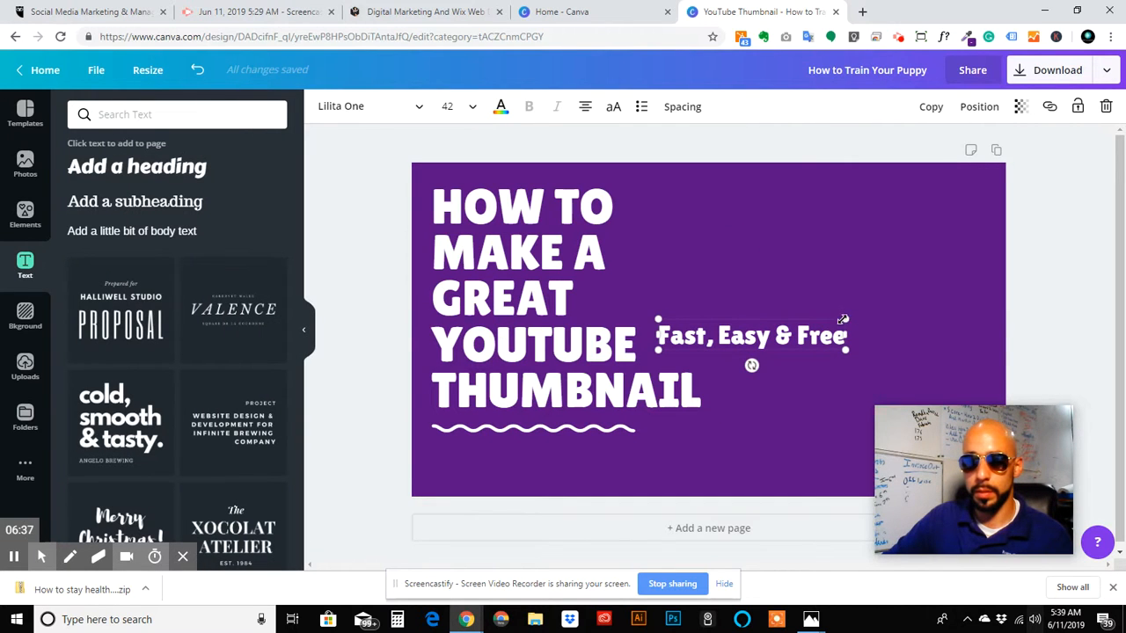
{"action": "left_click_drag", "start_coordinate": [844, 319], "coordinate": [988, 209]}
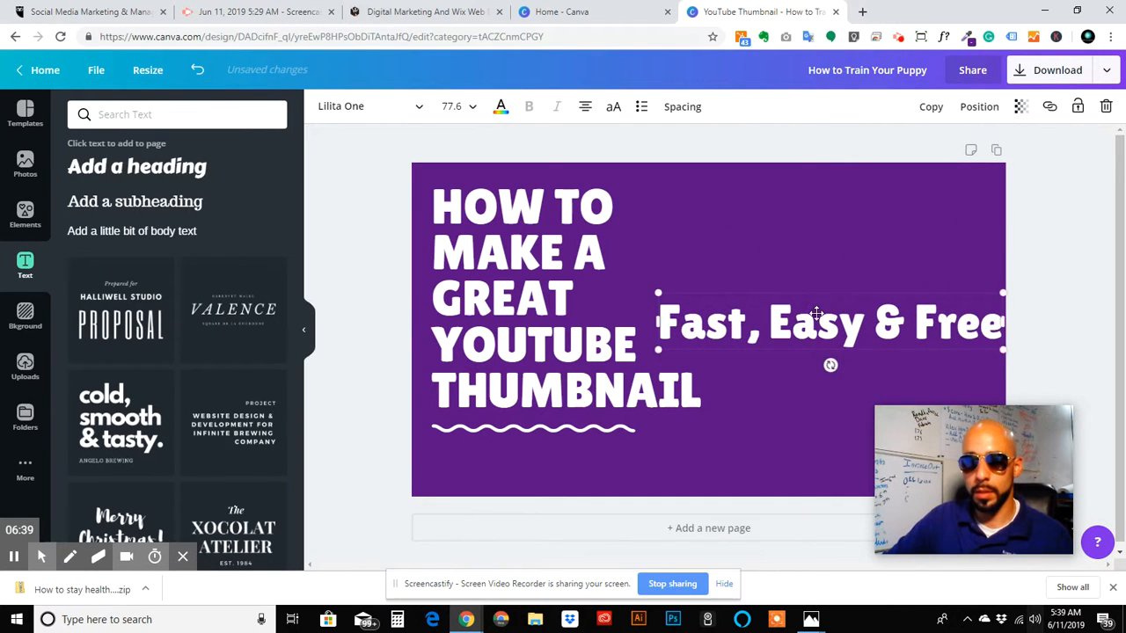
{"action": "mouse_move", "coordinate": [829, 352]}
{"action": "left_mouse_down"}
{"action": "mouse_move", "coordinate": [607, 400]}
{"action": "mouse_move", "coordinate": [611, 450]}
{"action": "left_mouse_up"}
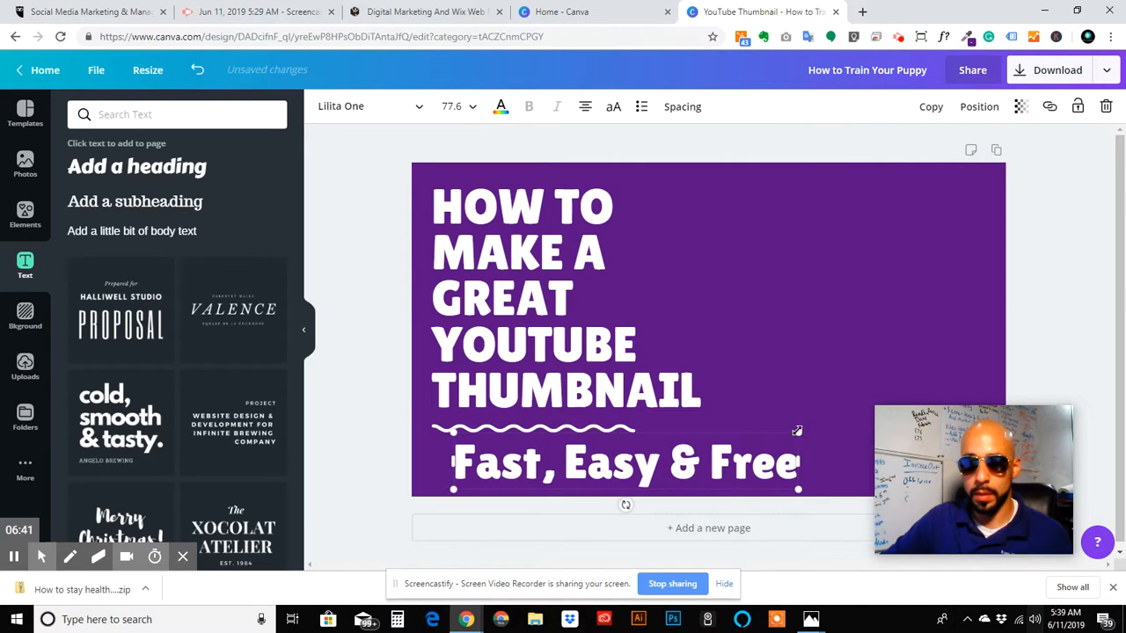
{"action": "left_click_drag", "start_coordinate": [763, 446], "coordinate": [730, 444]}
{"action": "mouse_move", "coordinate": [587, 468]}
{"action": "left_mouse_down"}
{"action": "mouse_move", "coordinate": [556, 468]}
{"action": "mouse_move", "coordinate": [615, 454]}
{"action": "mouse_move", "coordinate": [812, 221]}
{"action": "mouse_move", "coordinate": [857, 221]}
{"action": "mouse_move", "coordinate": [618, 476]}
{"action": "mouse_move", "coordinate": [598, 478]}
{"action": "left_mouse_up"}
{"action": "left_click", "coordinate": [758, 322]}
{"action": "left_click", "coordinate": [849, 363]}
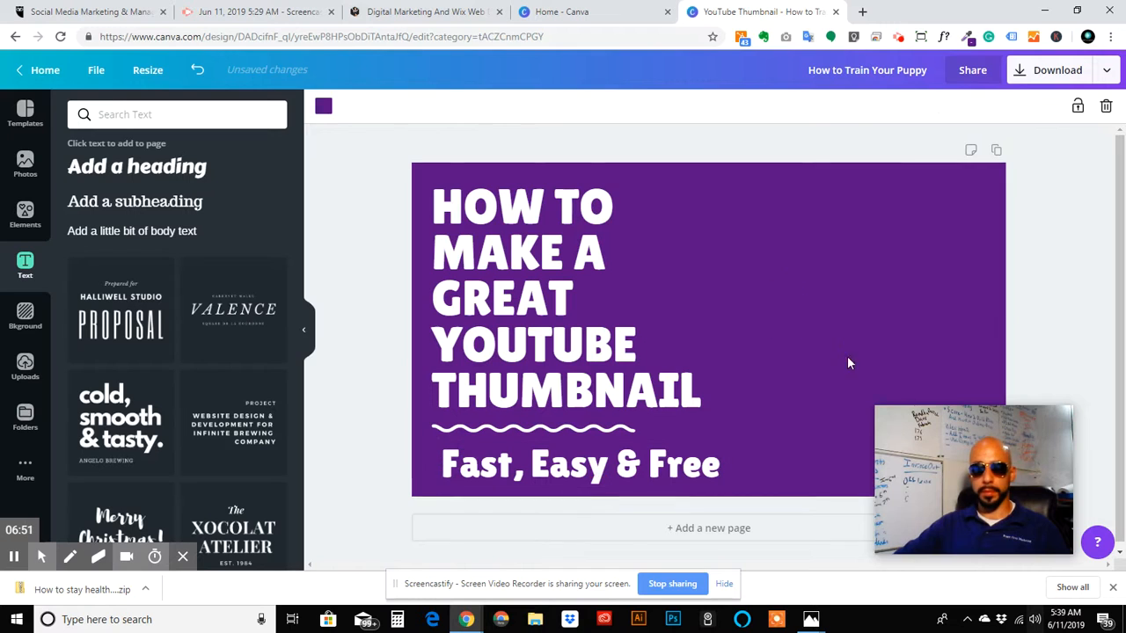
- Align the title group's left edge with the left edge of the "Fast, Easy & Free" heading
{"action": "left_click", "coordinate": [572, 335]}
{"action": "left_click_drag", "start_coordinate": [568, 335], "coordinate": [576, 334]}
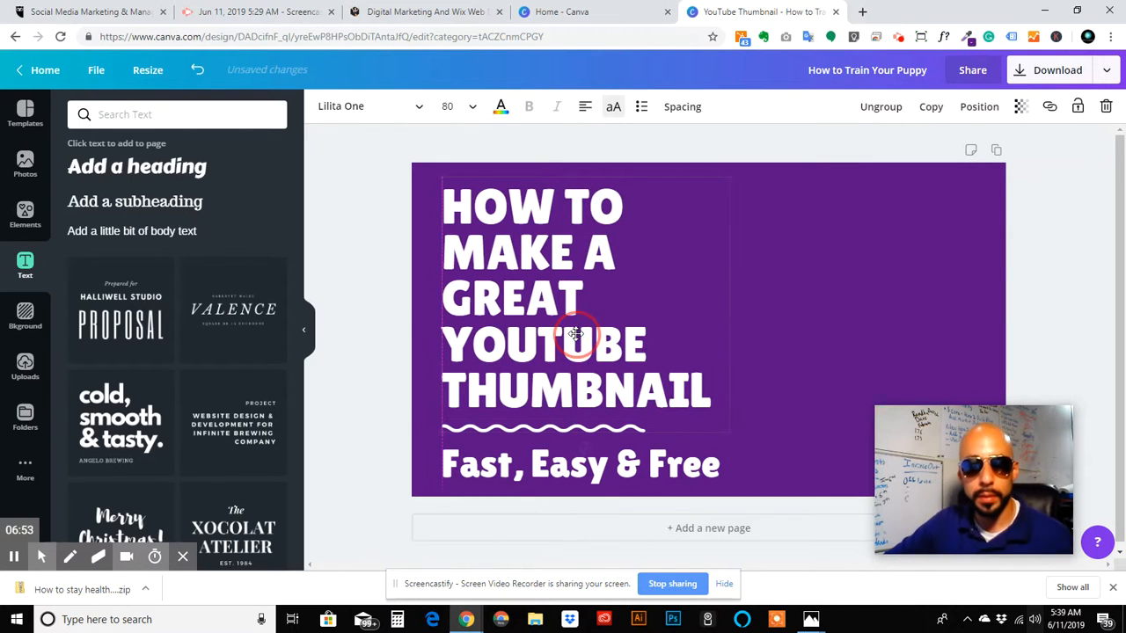
{"action": "left_click", "coordinate": [843, 244]}
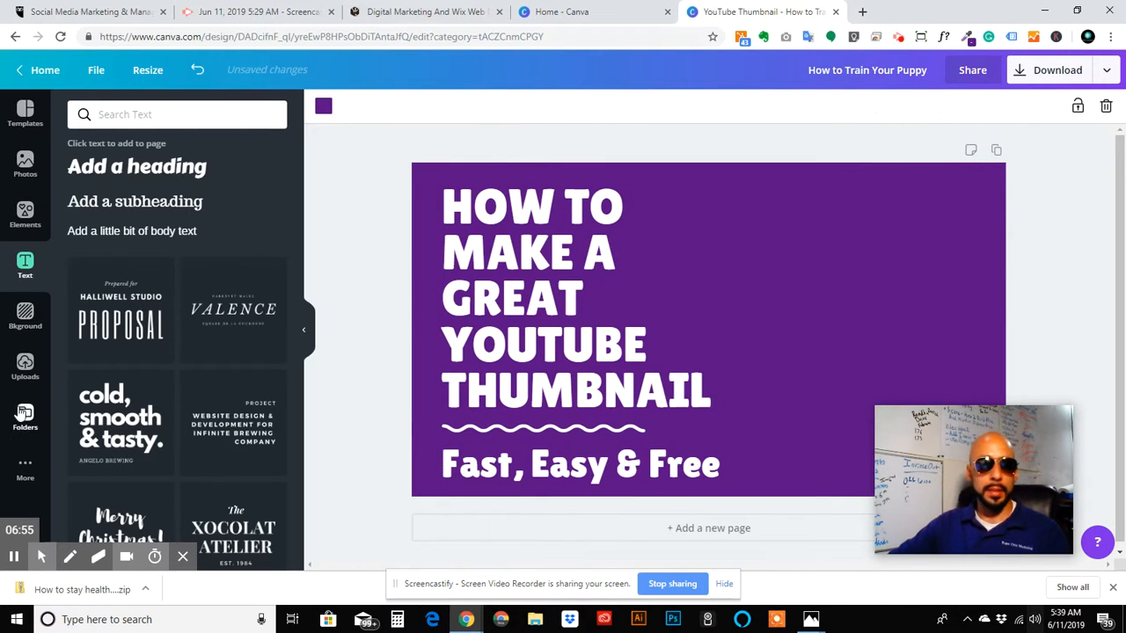
- Add the uploaded cut-out photo of the man in a suit, enlarge it to about 740 × 740, and place it beside the title
{"action": "left_click", "coordinate": [25, 365]}
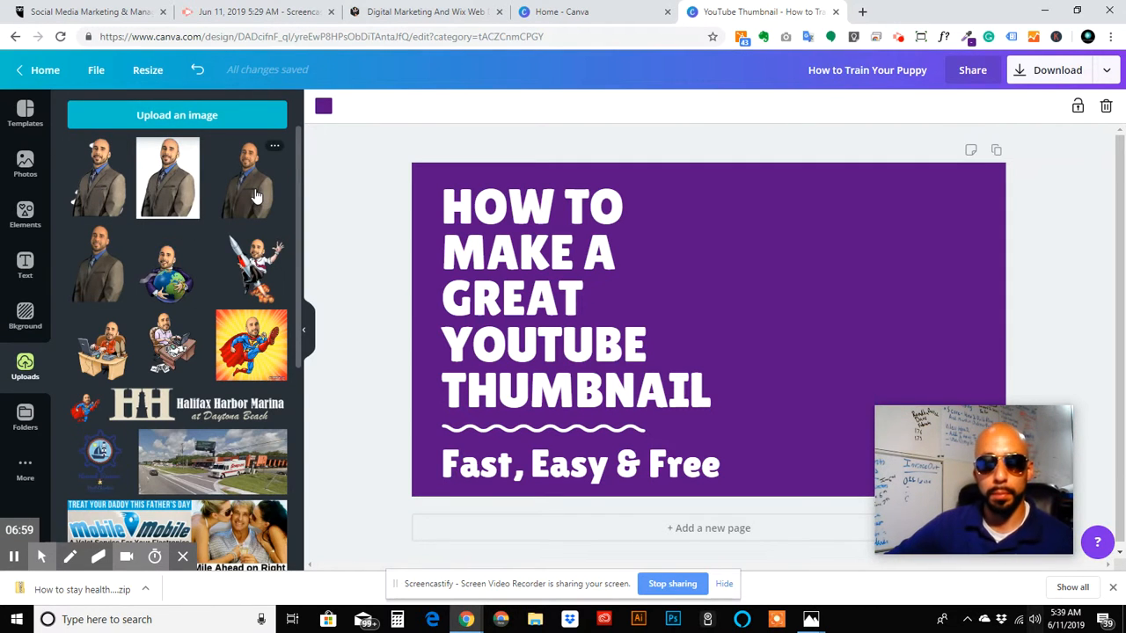
{"action": "left_click_drag", "start_coordinate": [734, 330], "coordinate": [827, 359]}
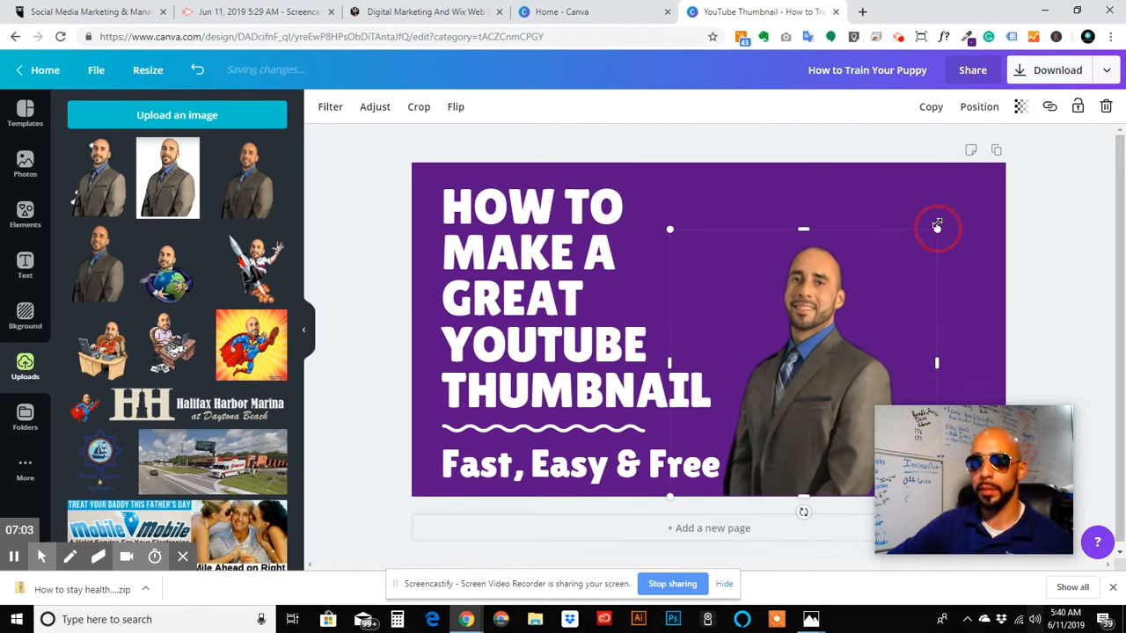
{"action": "left_click_drag", "start_coordinate": [937, 226], "coordinate": [1014, 152]}
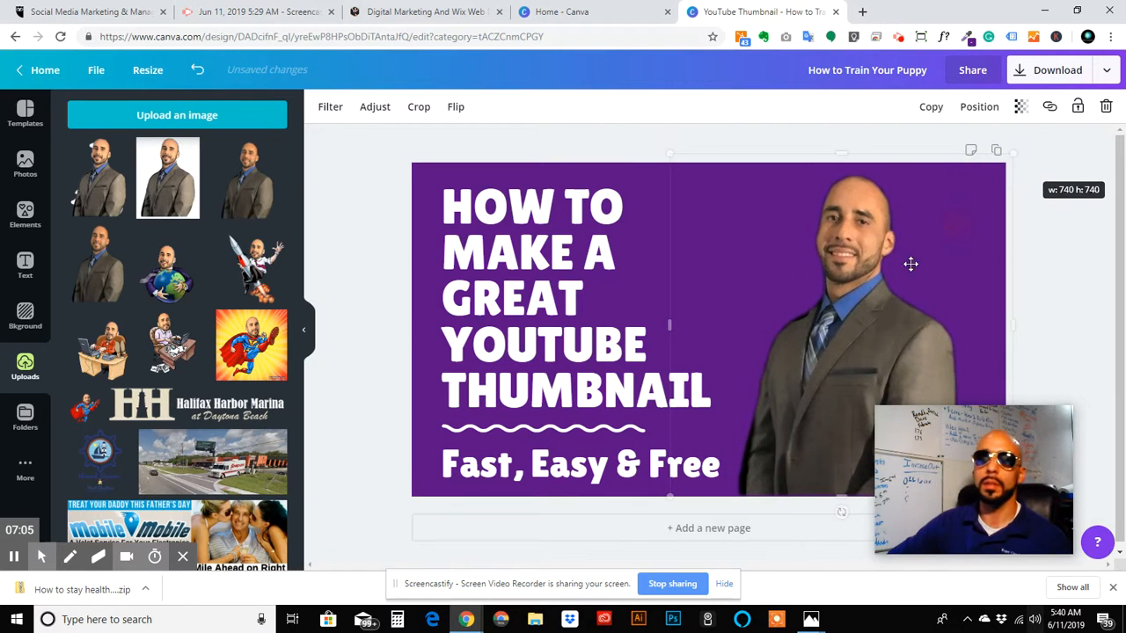
{"action": "left_click_drag", "start_coordinate": [891, 277], "coordinate": [903, 278]}
{"action": "left_click", "coordinate": [651, 197]}
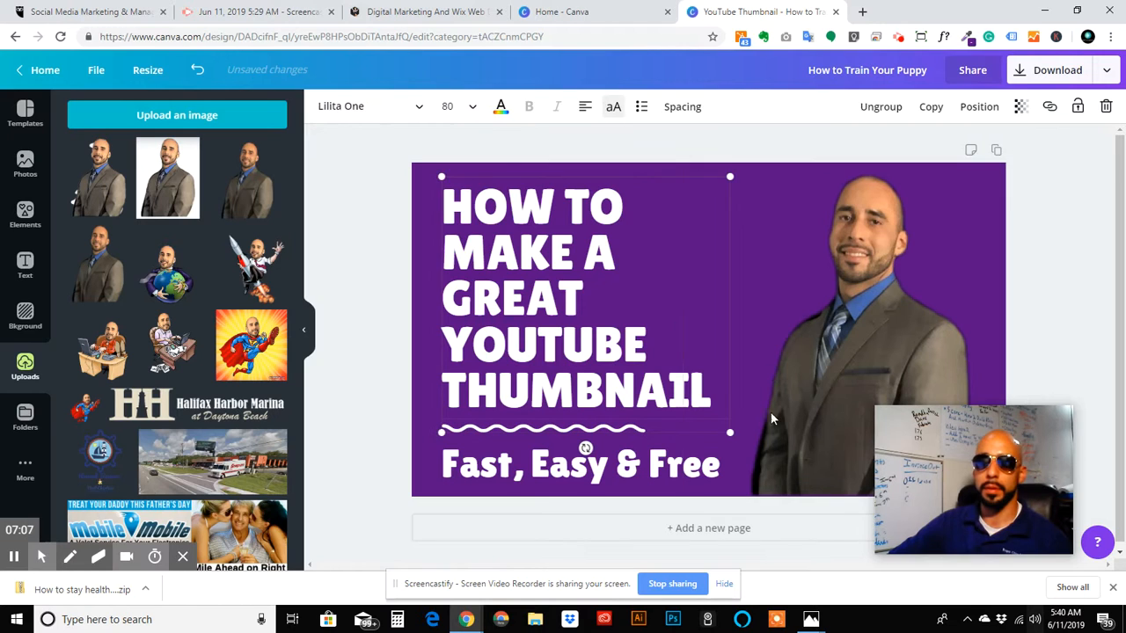
{"action": "left_click_drag", "start_coordinate": [874, 375], "coordinate": [884, 364]}
{"action": "left_click", "coordinate": [656, 267]}
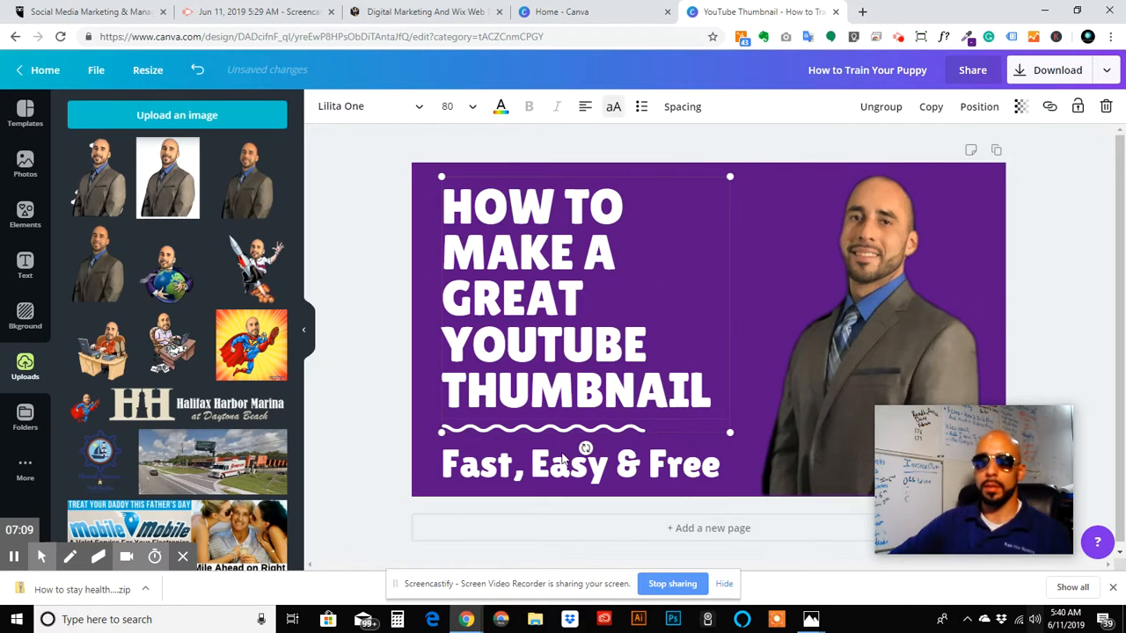
{"action": "left_click", "coordinate": [1047, 231]}
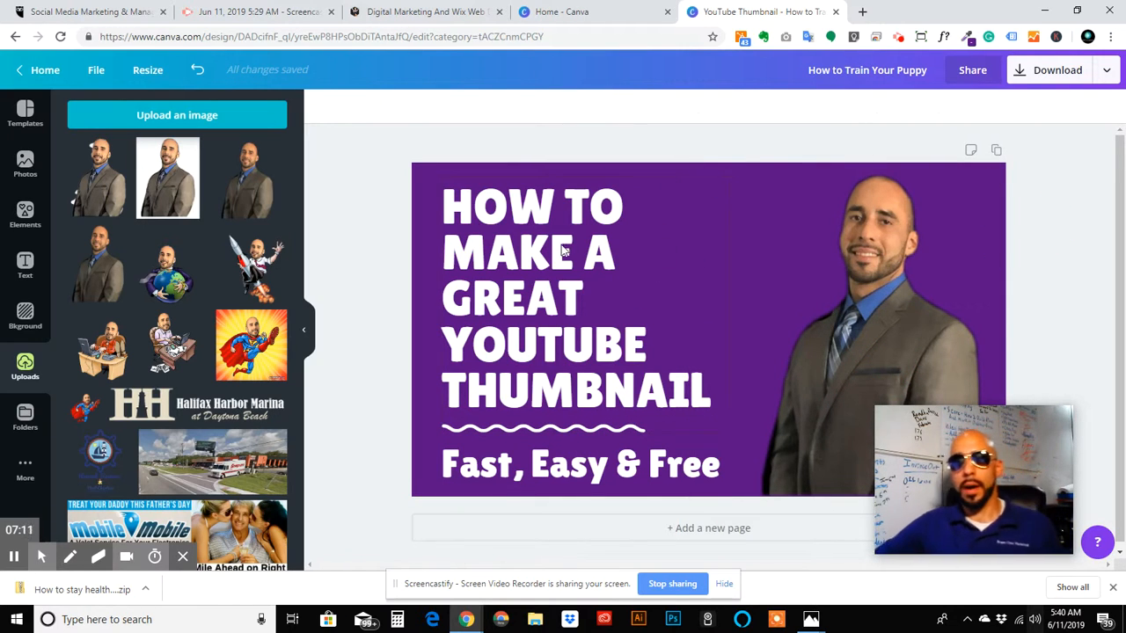
{"action": "scroll", "coordinate": [696, 328], "scroll_direction": "down", "scroll_amount": 1}
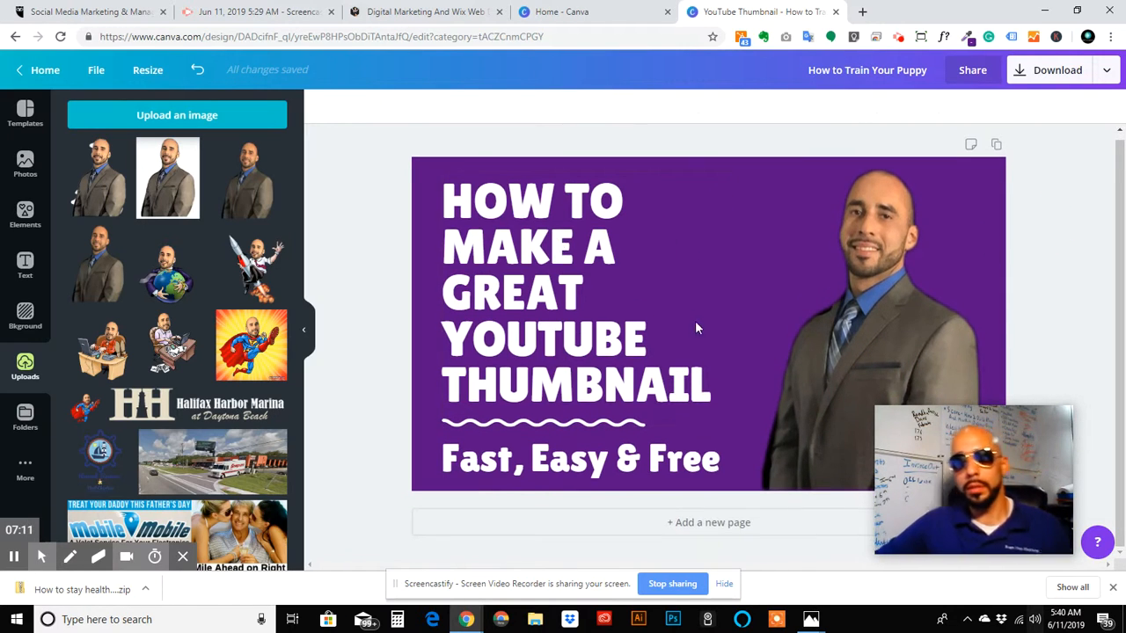
{"action": "left_click", "coordinate": [717, 527]}
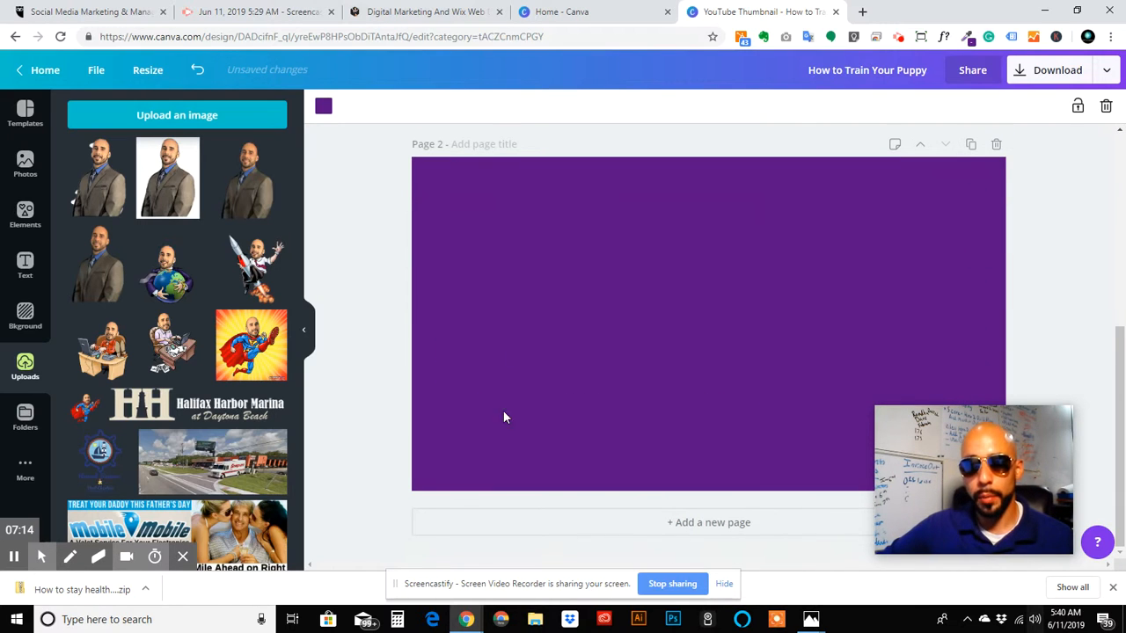
{"action": "left_click", "coordinate": [994, 145]}
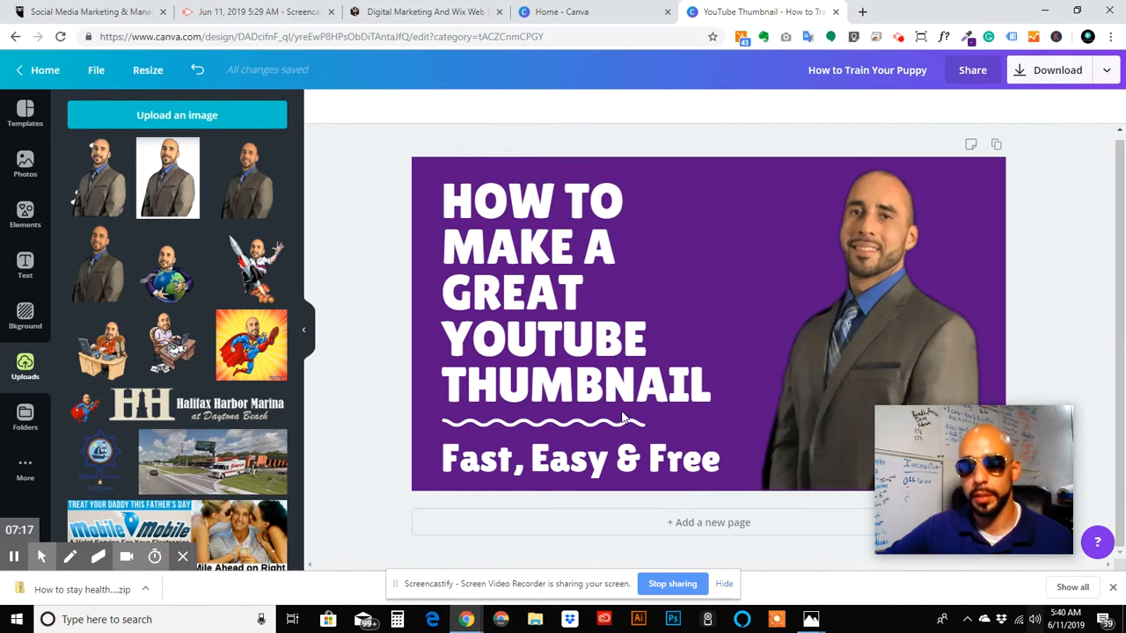
- Duplicate the finished thumbnail page and delete the man's photo from the copy
{"action": "left_click", "coordinate": [996, 147]}
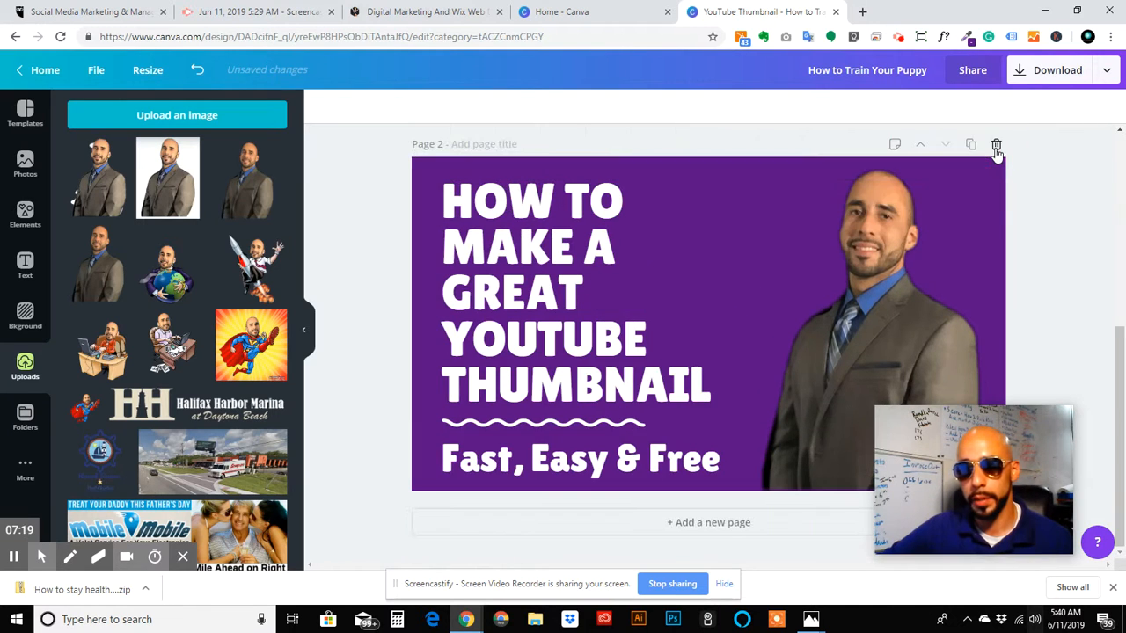
{"action": "scroll", "coordinate": [577, 310], "scroll_direction": "up", "scroll_amount": 4}
{"action": "scroll", "coordinate": [569, 248], "scroll_direction": "down", "scroll_amount": 4}
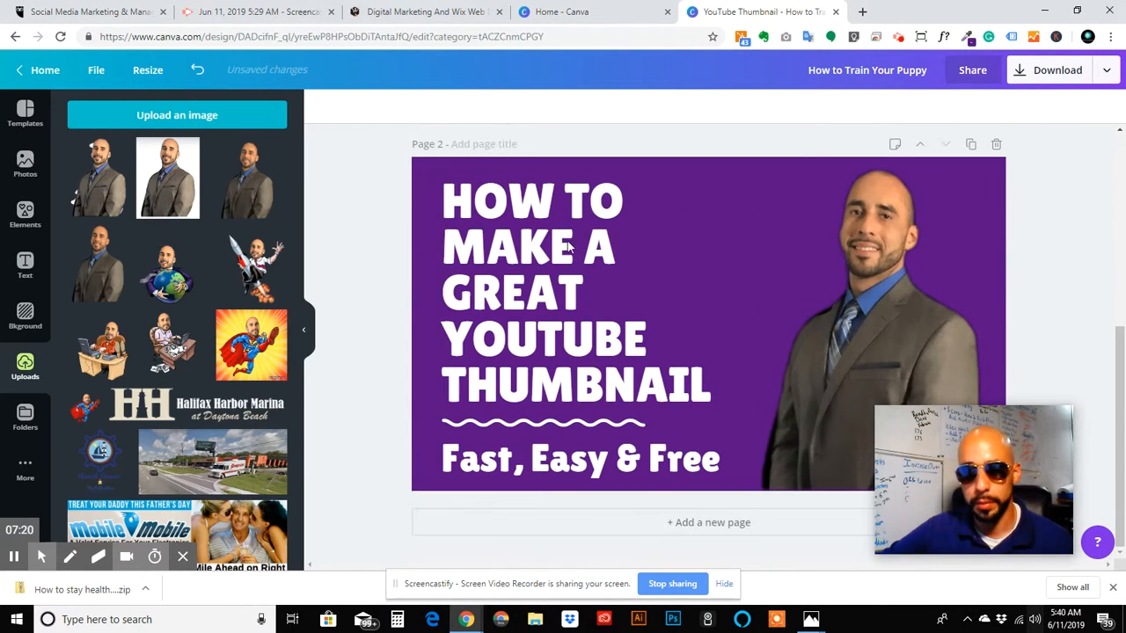
{"action": "left_click", "coordinate": [868, 266]}
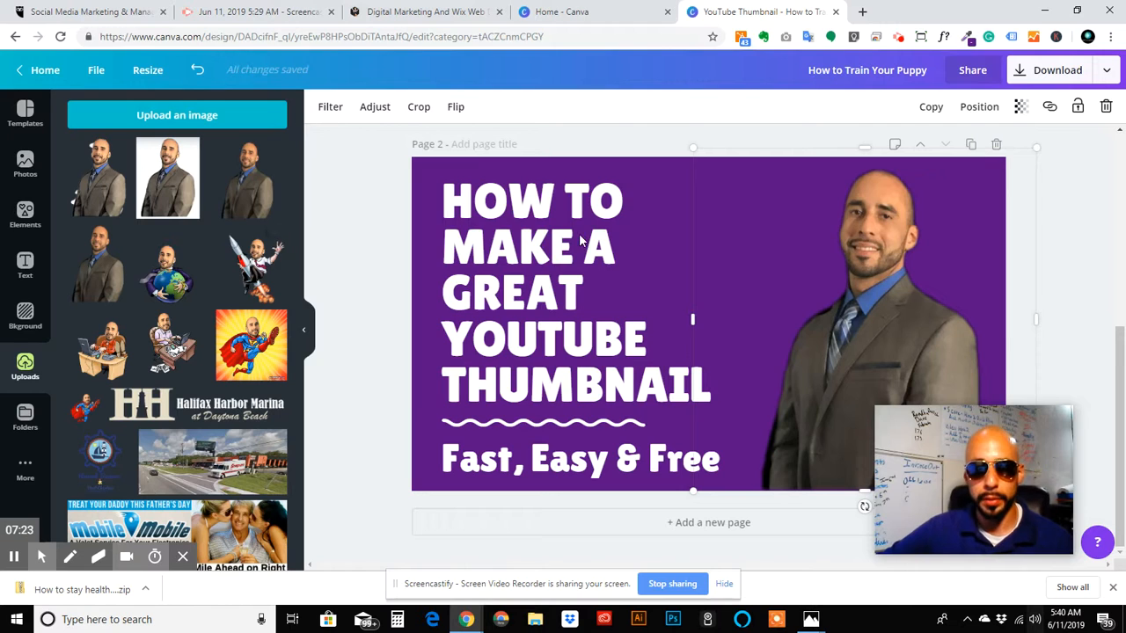
{"action": "key", "text": "Delete"}
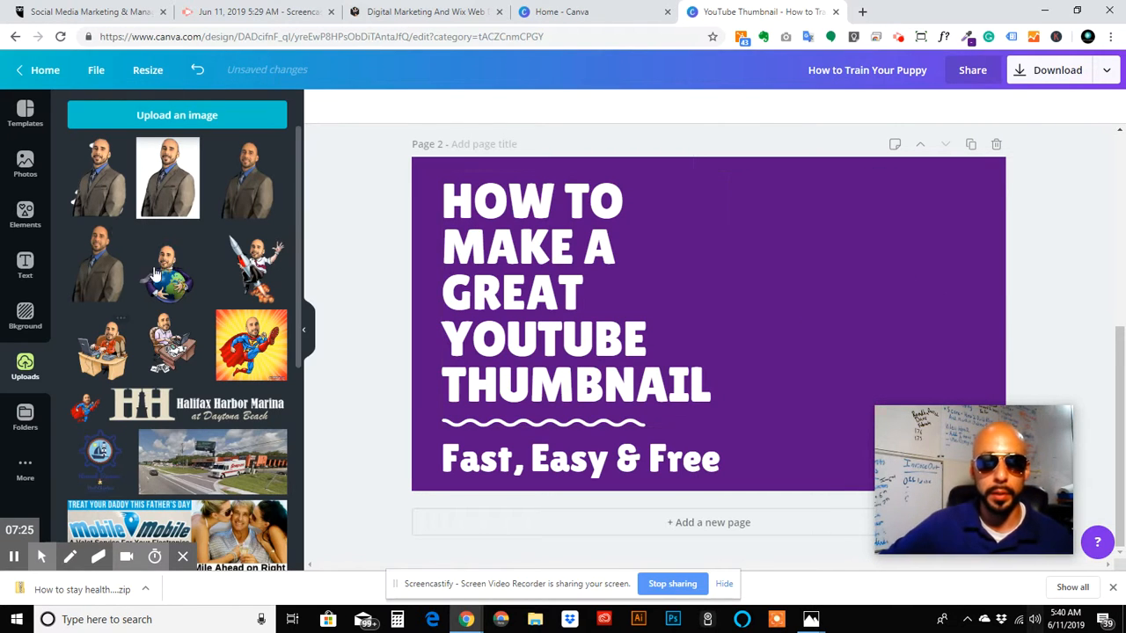
- Add the uploaded rocket-rider cartoon to page 2, enlarge it to nearly page height, and place it beside the title
{"action": "left_click", "coordinate": [248, 280]}
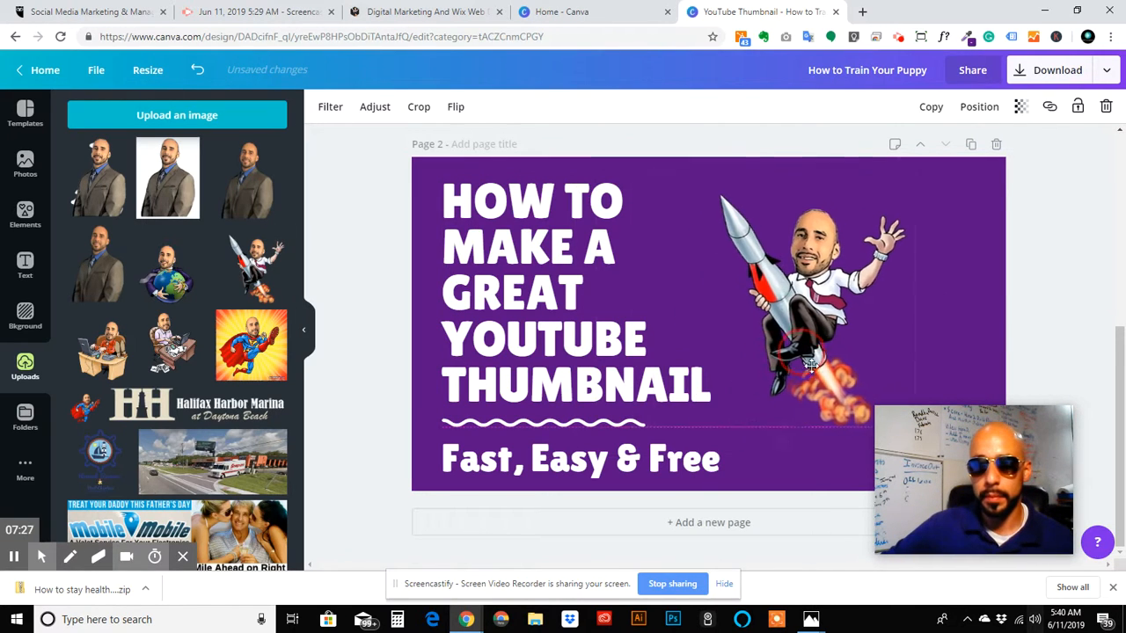
{"action": "left_click_drag", "start_coordinate": [944, 197], "coordinate": [997, 148]}
{"action": "left_click_drag", "start_coordinate": [855, 325], "coordinate": [831, 324]}
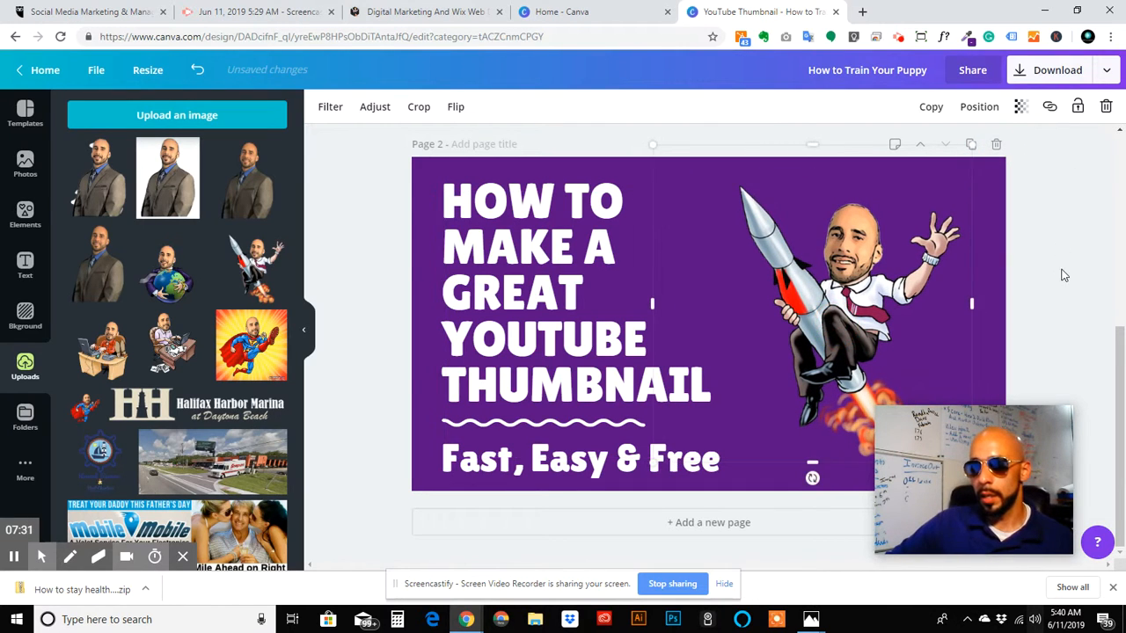
{"action": "left_click", "coordinate": [841, 124]}
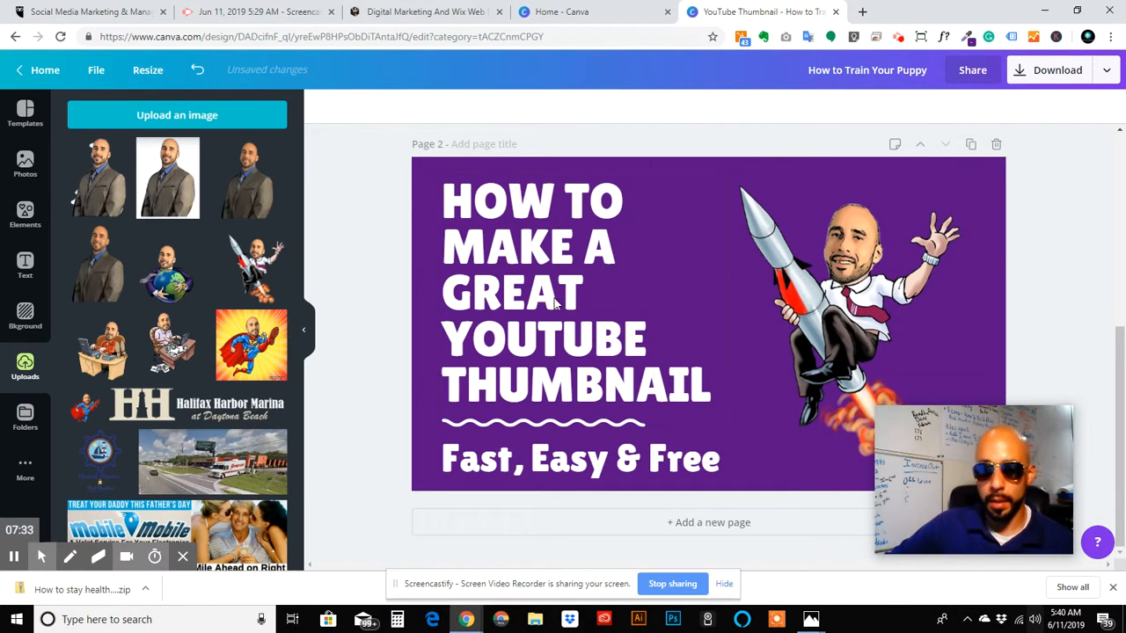
- Duplicate page 2 and move the rocket cartoon on the copy over the title text, freeing the space beside it
{"action": "left_click", "coordinate": [972, 146]}
{"action": "left_click_drag", "start_coordinate": [842, 299], "coordinate": [587, 304]}
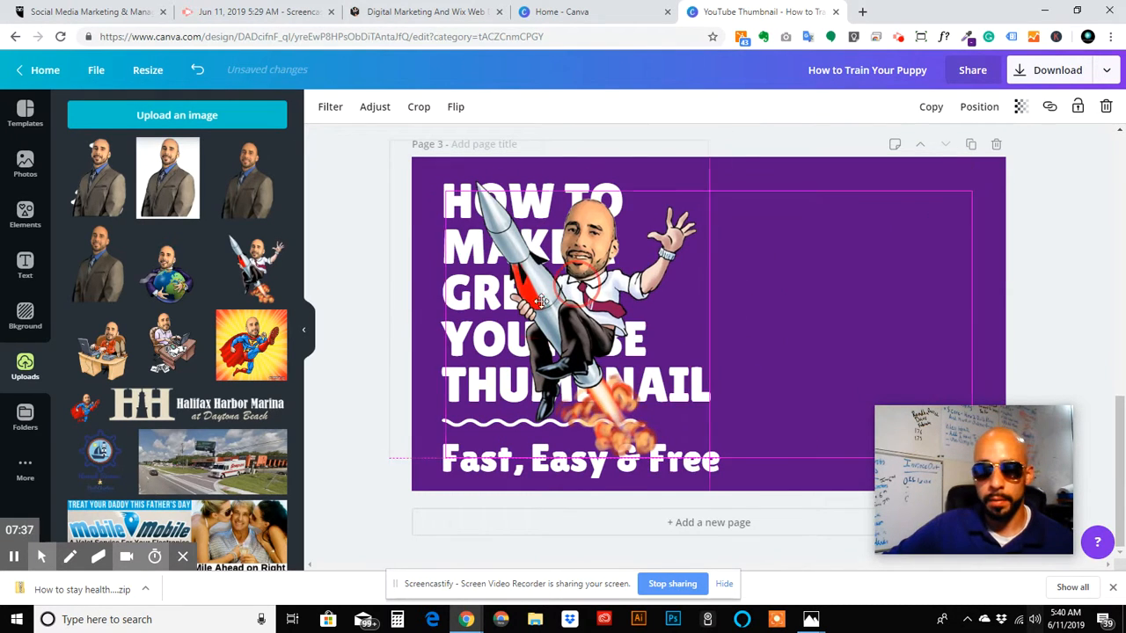
- Add a white square to the empty area beside page 3's title and stretch it to cover the full page height
{"action": "left_click", "coordinate": [25, 163]}
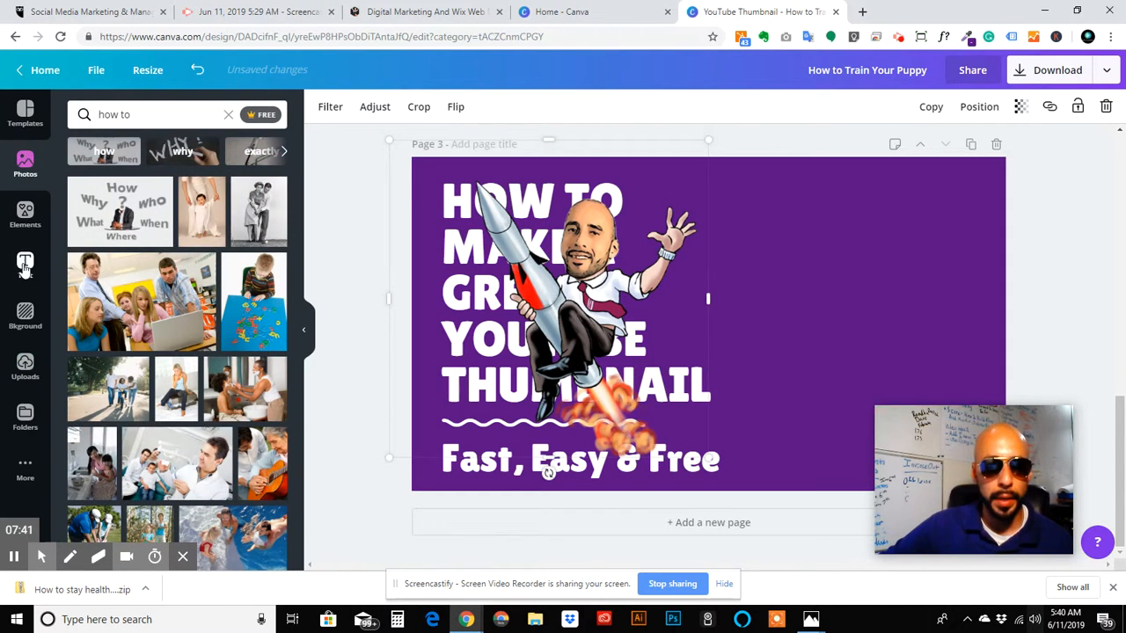
{"action": "left_click", "coordinate": [24, 220]}
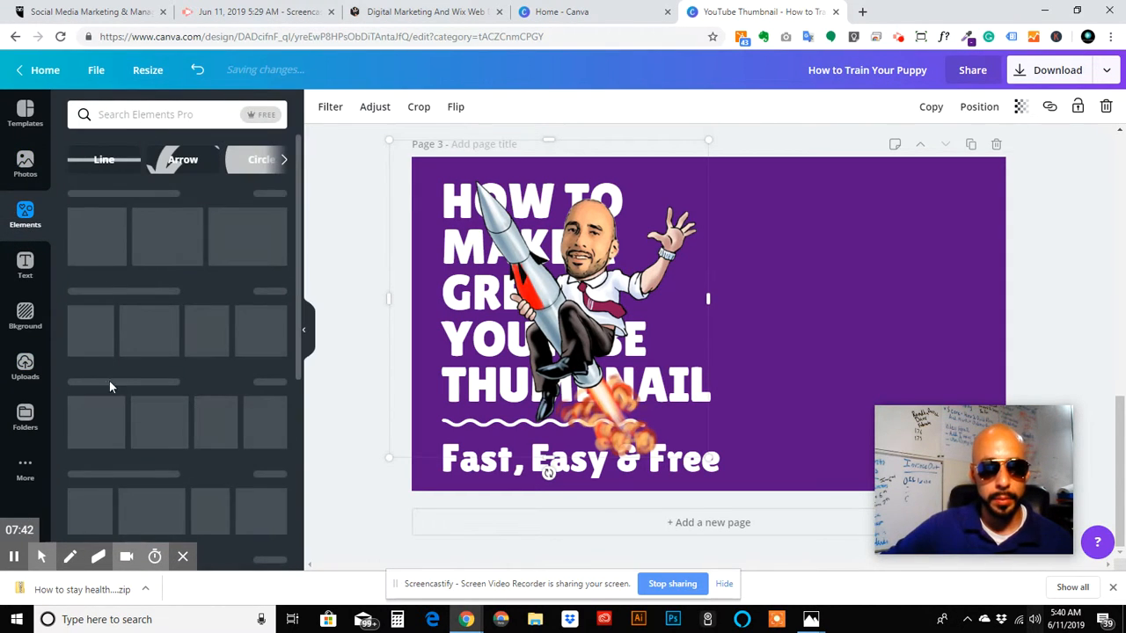
{"action": "left_click", "coordinate": [169, 285]}
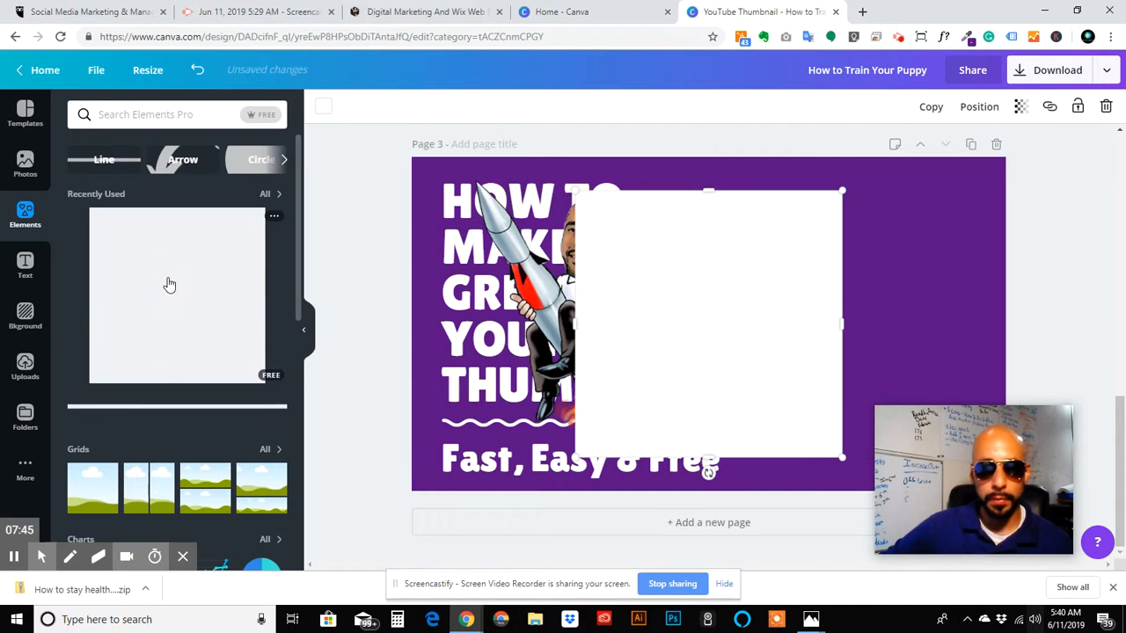
{"action": "left_click_drag", "start_coordinate": [838, 370], "coordinate": [980, 300]}
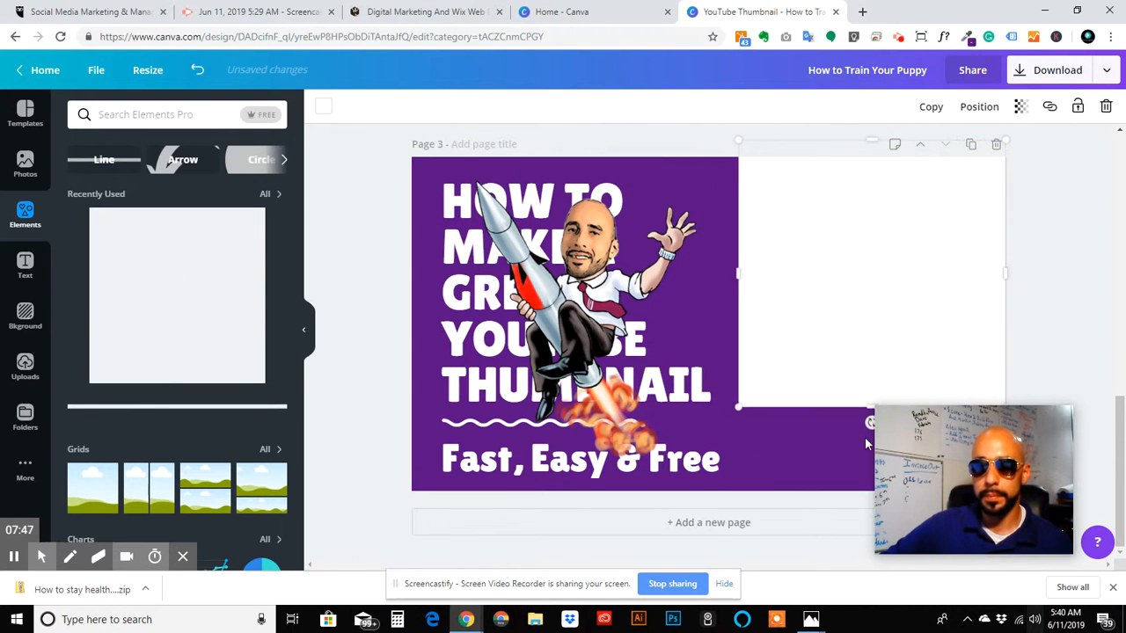
{"action": "left_click_drag", "start_coordinate": [867, 407], "coordinate": [849, 515]}
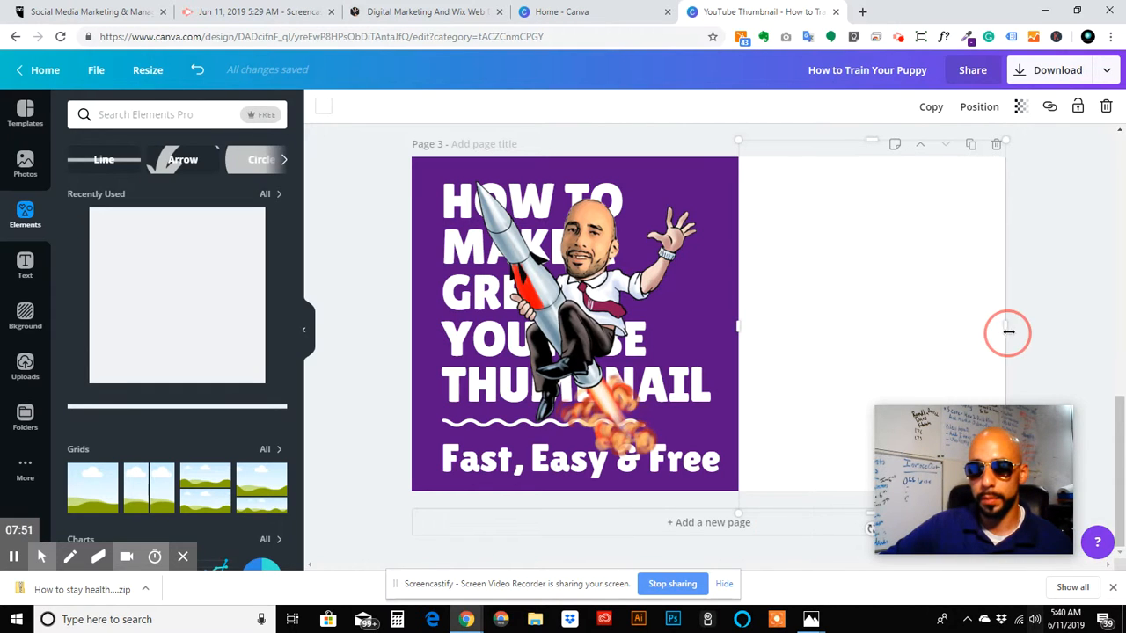
{"action": "left_click_drag", "start_coordinate": [1009, 332], "coordinate": [1019, 334]}
- Replace the rocket cartoon on page 3 with the uploaded illustrated suit portrait, enlarged and positioned on the white panel
{"action": "left_click", "coordinate": [580, 305]}
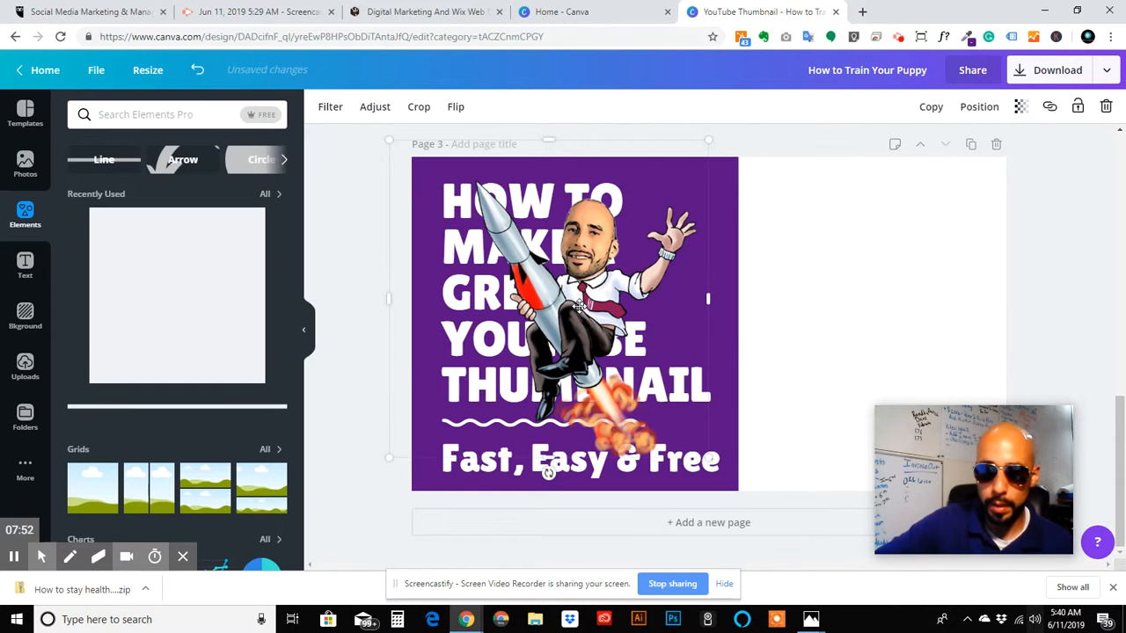
{"action": "key", "text": "Delete"}
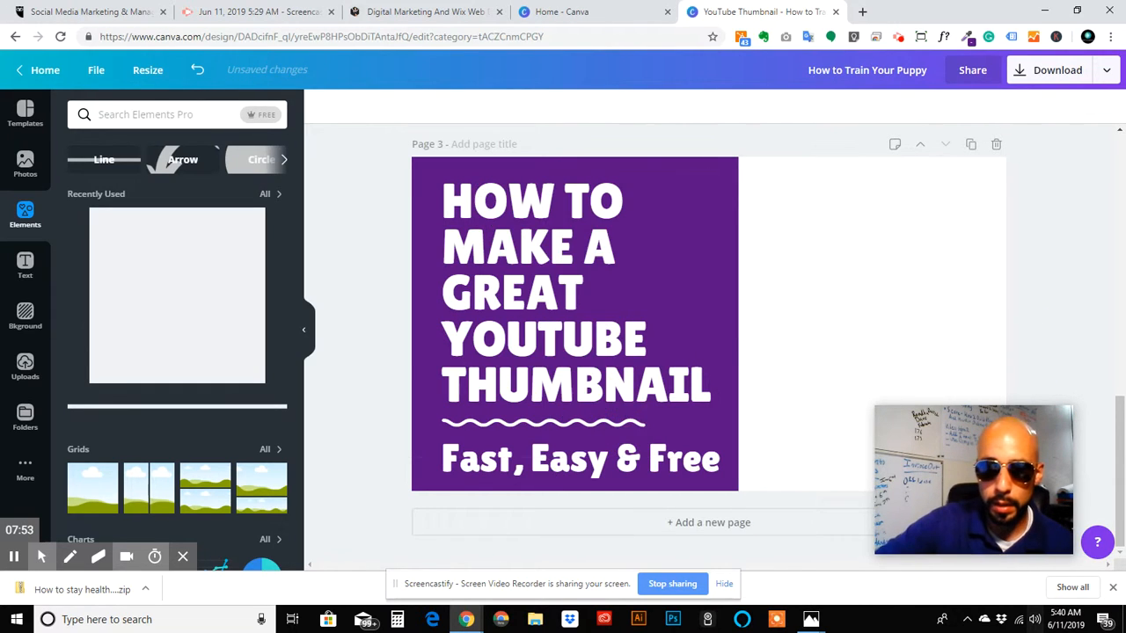
{"action": "left_click", "coordinate": [25, 368]}
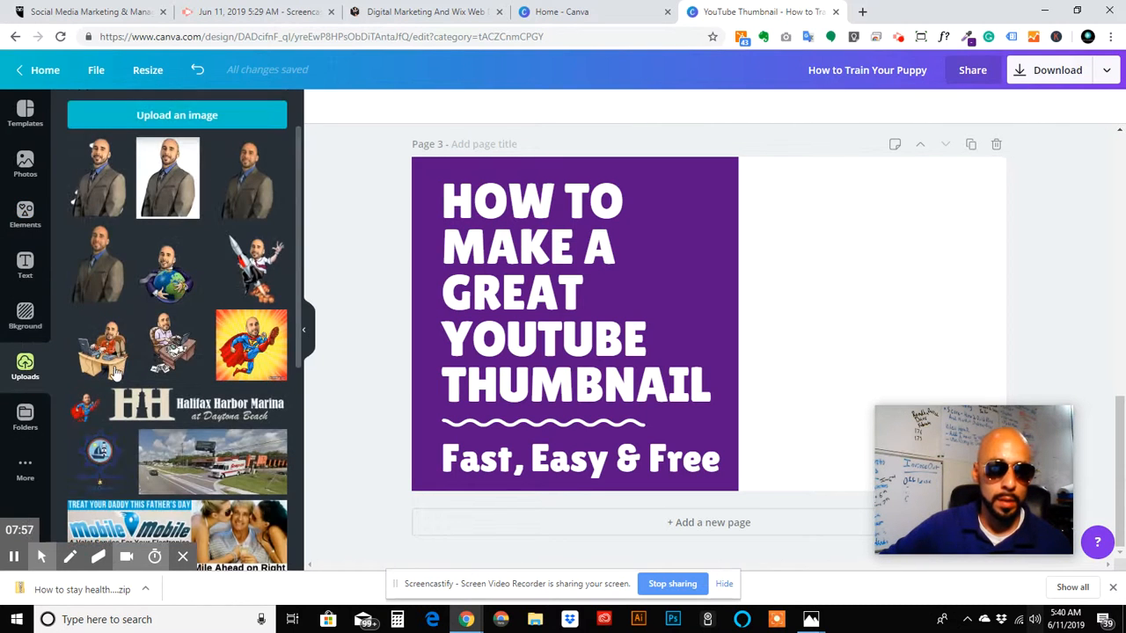
{"action": "left_click", "coordinate": [94, 188]}
{"action": "left_click_drag", "start_coordinate": [699, 381], "coordinate": [839, 409]}
{"action": "left_click_drag", "start_coordinate": [946, 218], "coordinate": [1011, 166]}
{"action": "left_click_drag", "start_coordinate": [838, 309], "coordinate": [851, 335]}
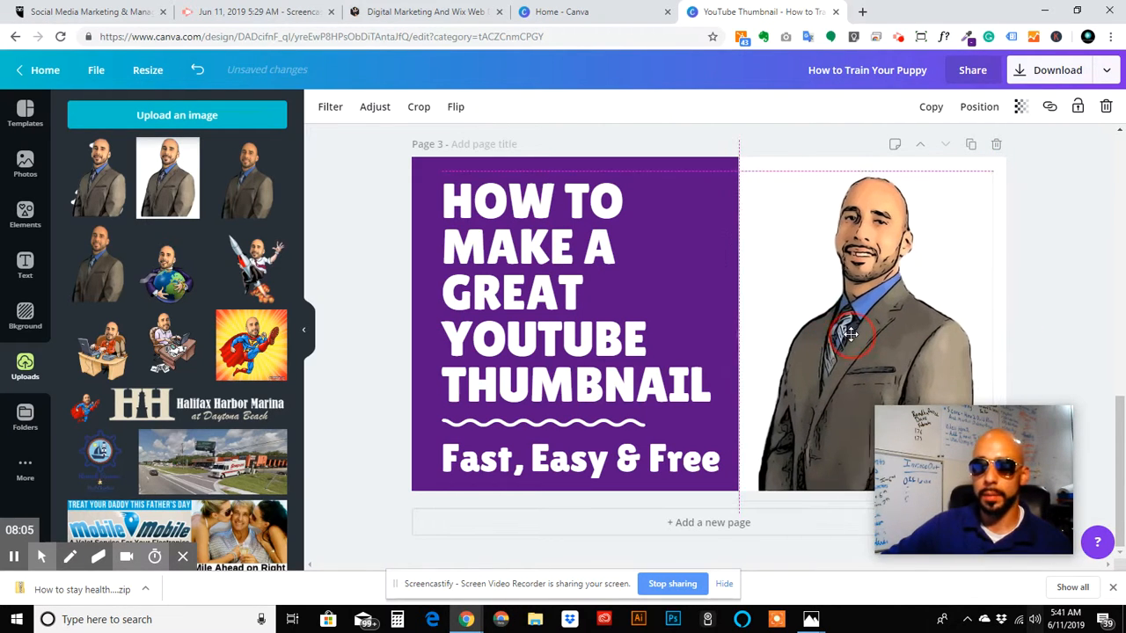
{"action": "left_click", "coordinate": [1070, 327]}
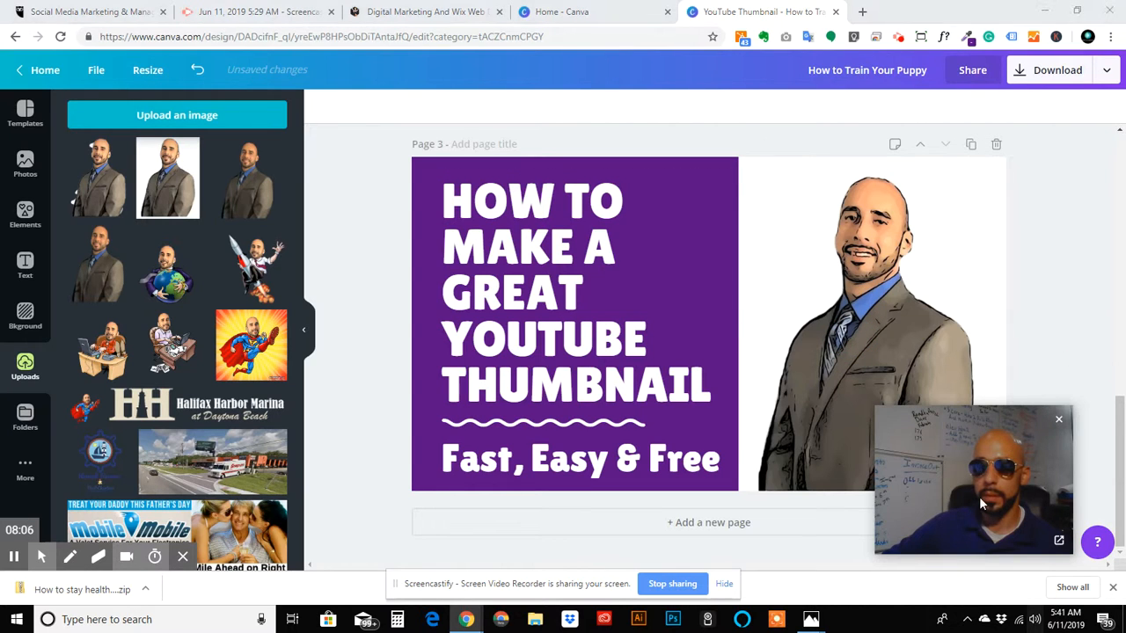
{"action": "left_click_drag", "start_coordinate": [979, 482], "coordinate": [1031, 178]}
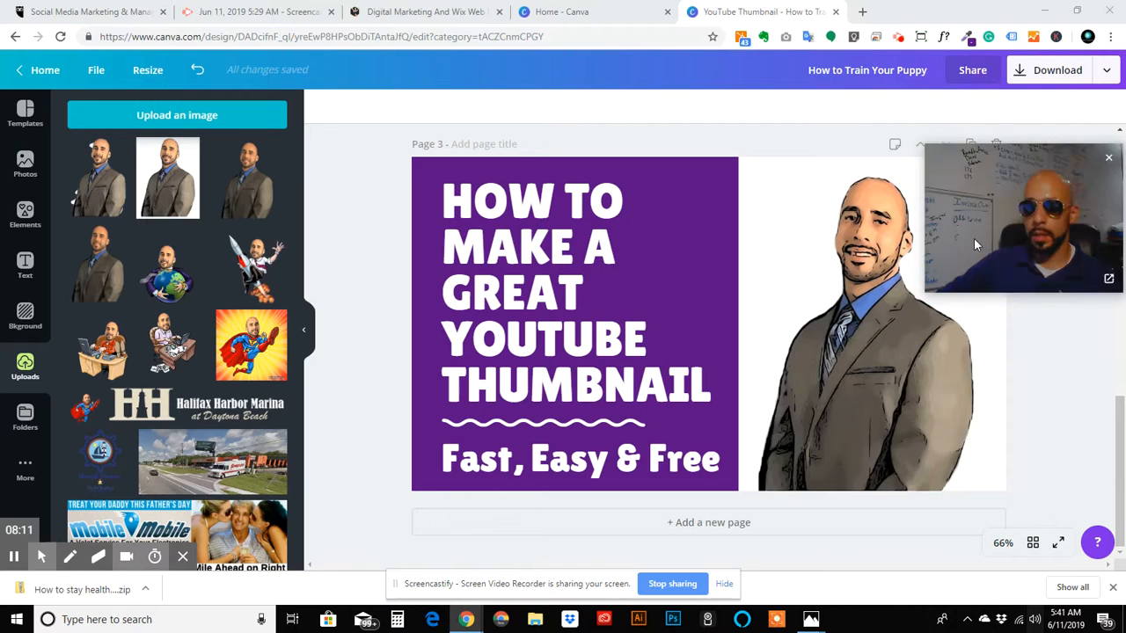
- Add a straight line to page 3, color it black, and rotate it vertical along the border between the purple and white areas
{"action": "left_click", "coordinate": [25, 216]}
{"action": "left_click", "coordinate": [147, 407]}
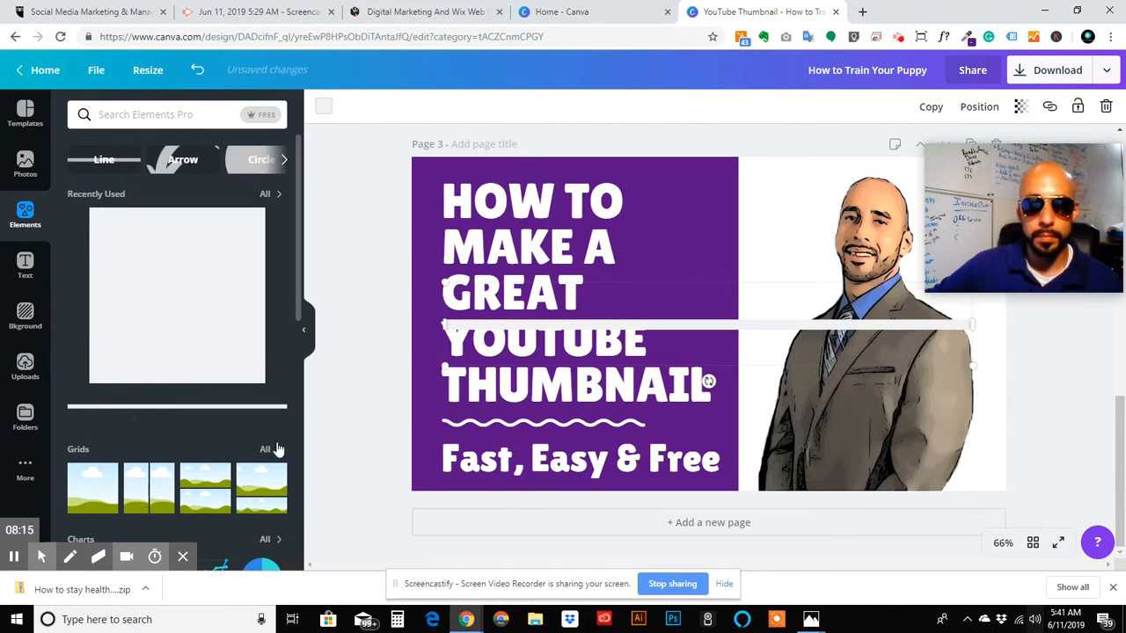
{"action": "left_click", "coordinate": [323, 105]}
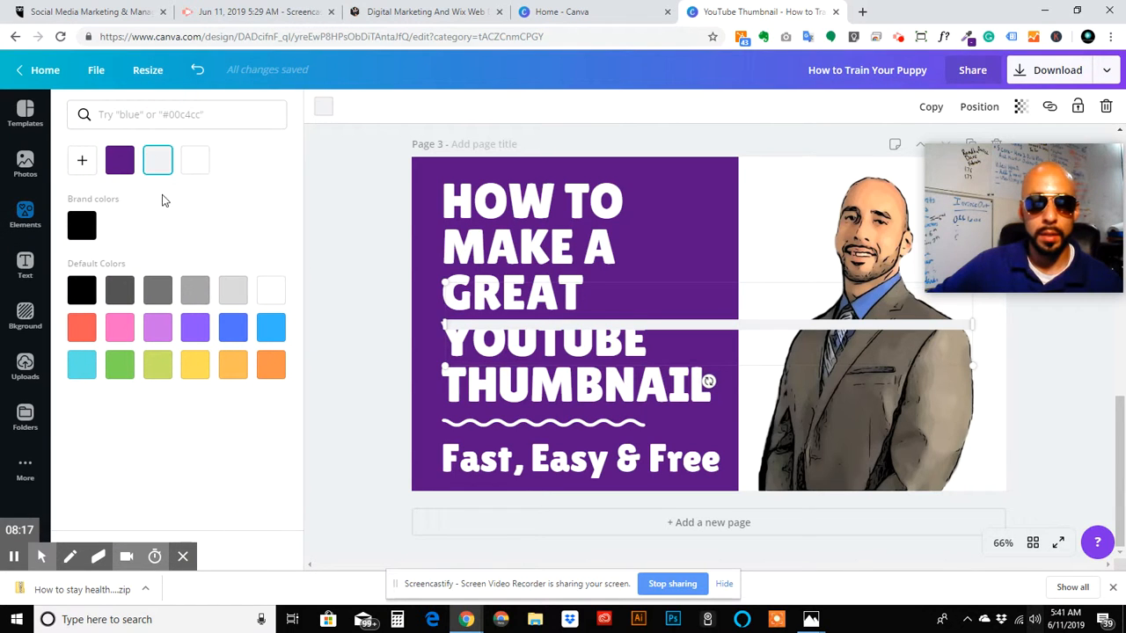
{"action": "left_click", "coordinate": [82, 227]}
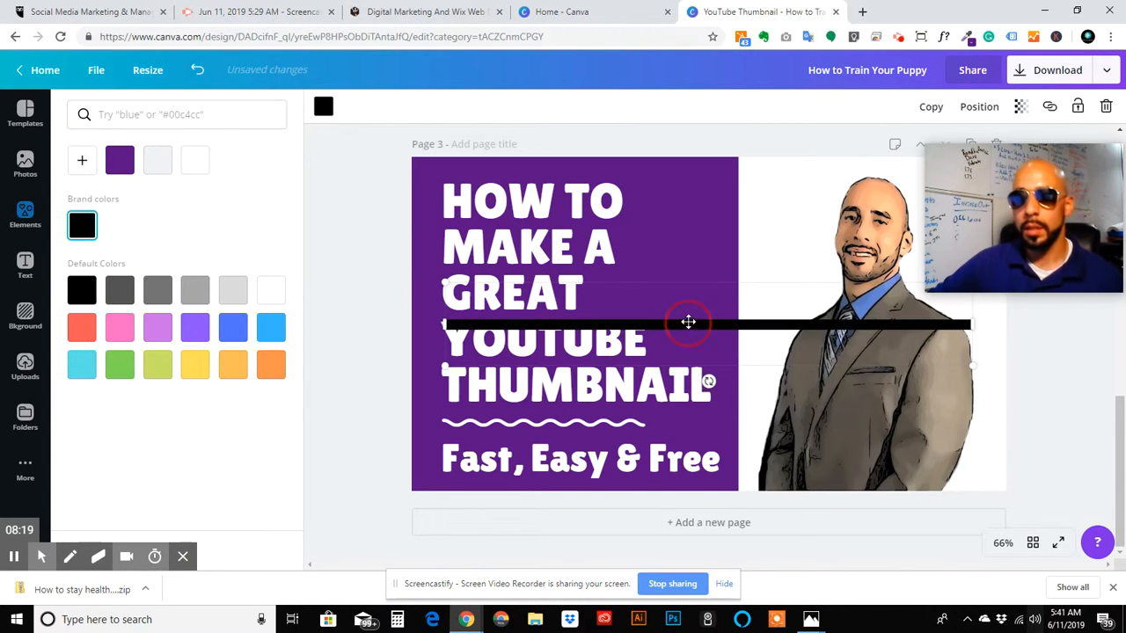
{"action": "left_click_drag", "start_coordinate": [688, 323], "coordinate": [714, 290]}
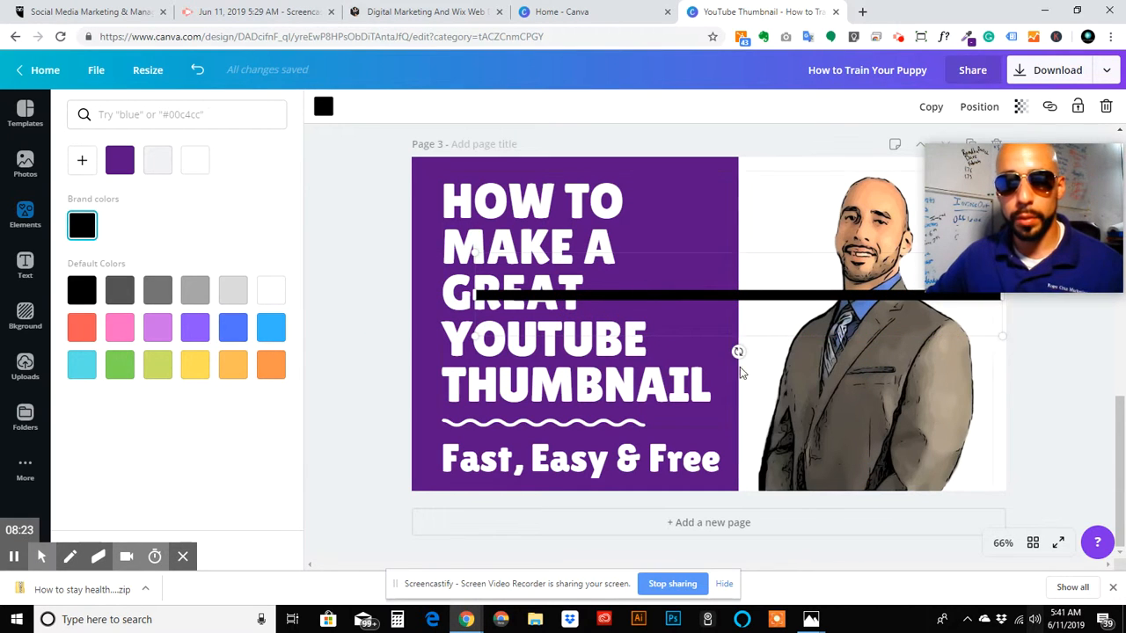
{"action": "left_click_drag", "start_coordinate": [738, 352], "coordinate": [865, 298]}
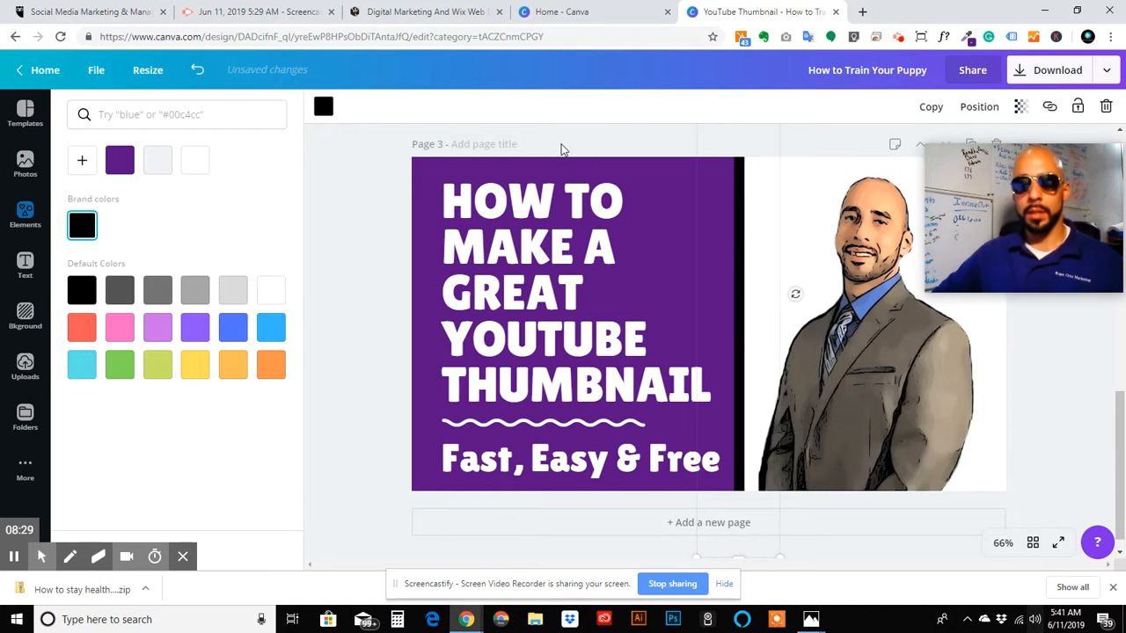
{"action": "left_click", "coordinate": [566, 152]}
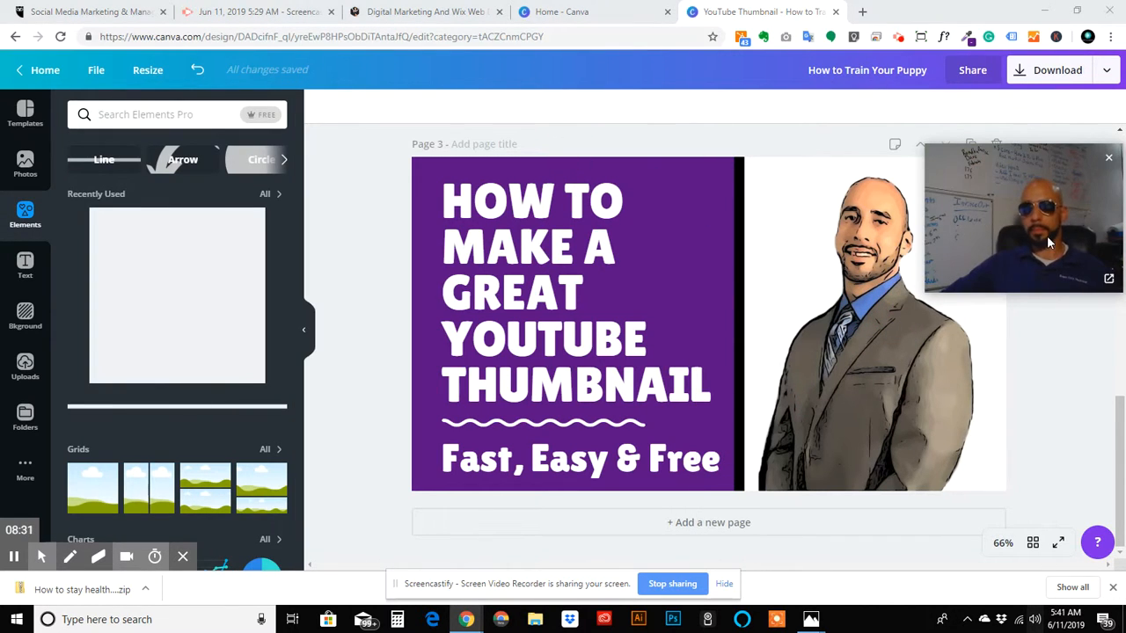
{"action": "left_click_drag", "start_coordinate": [1049, 244], "coordinate": [330, 420]}
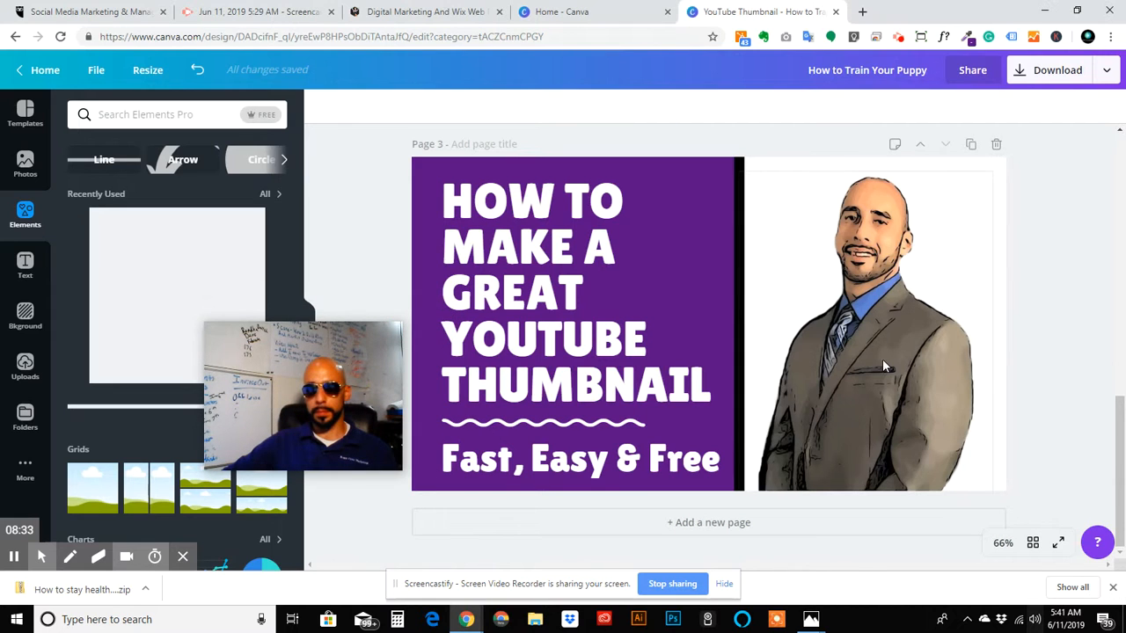
- Shift the illustrated suit portrait on page 3 slightly away from the black divider line, flush with the page's outer edge, and deselect it
{"action": "left_click_drag", "start_coordinate": [884, 362], "coordinate": [896, 364]}
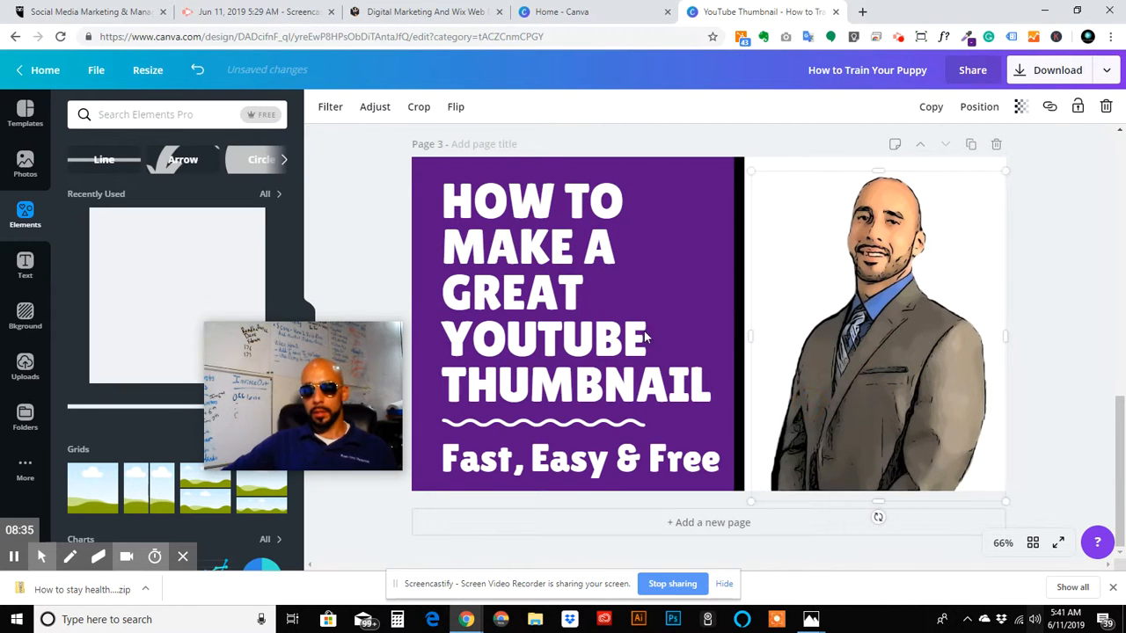
{"action": "scroll", "coordinate": [625, 434], "scroll_direction": "up", "scroll_amount": 5}
{"action": "scroll", "coordinate": [709, 343], "scroll_direction": "up", "scroll_amount": 3}
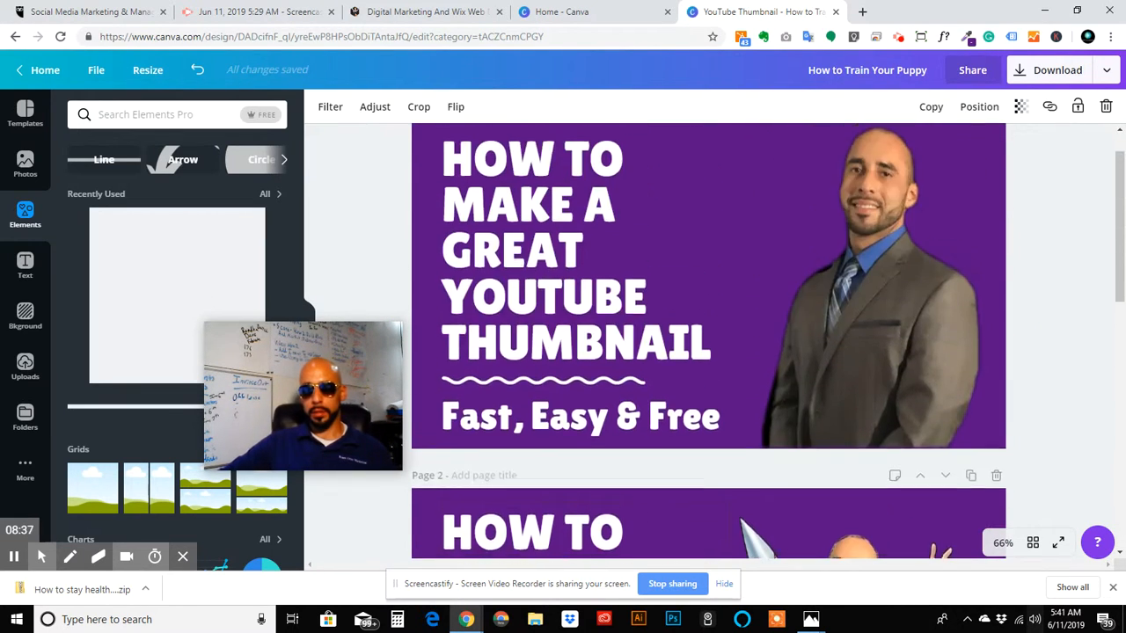
{"action": "scroll", "coordinate": [708, 343], "scroll_direction": "down", "scroll_amount": 8}
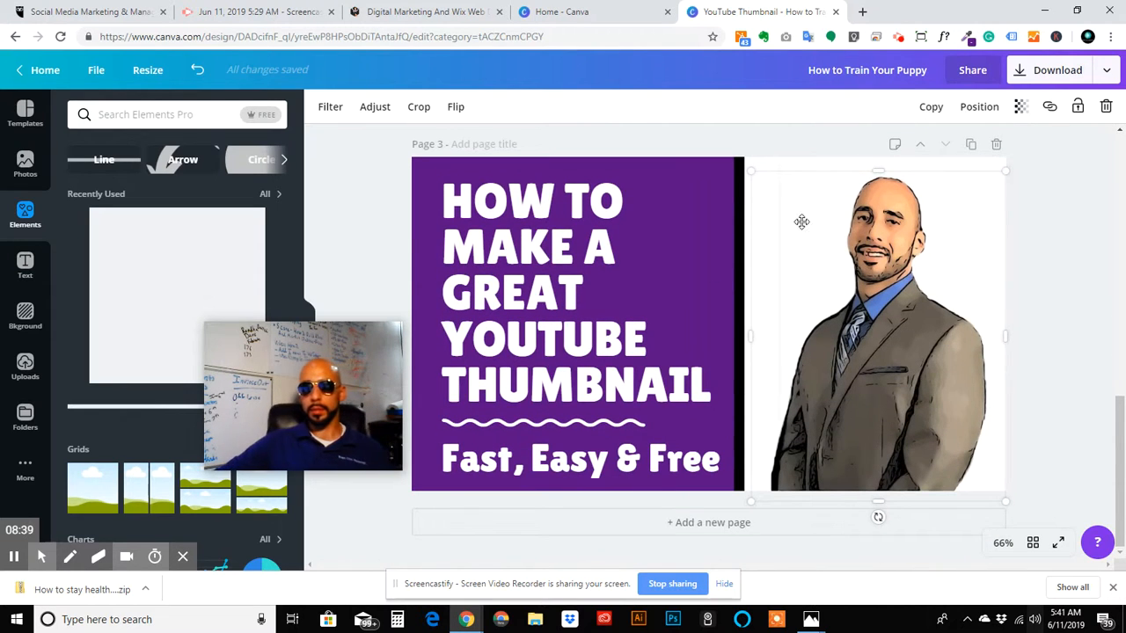
{"action": "left_click", "coordinate": [1051, 285]}
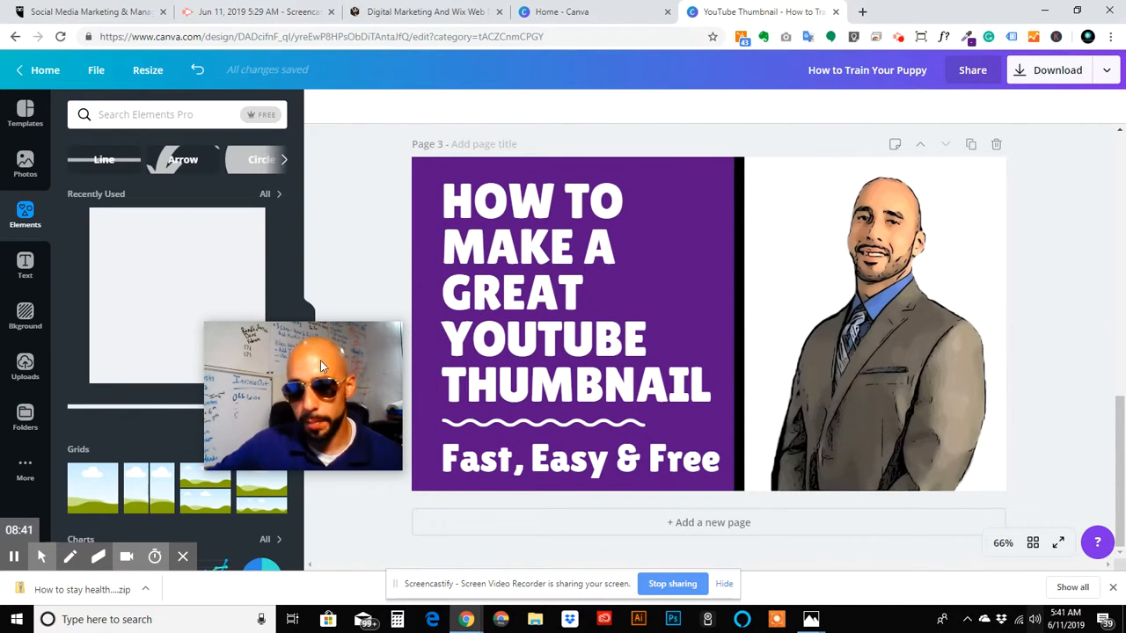
- Download all three pages of the thumbnail design as PNG files
{"action": "left_click_drag", "start_coordinate": [262, 415], "coordinate": [490, 424]}
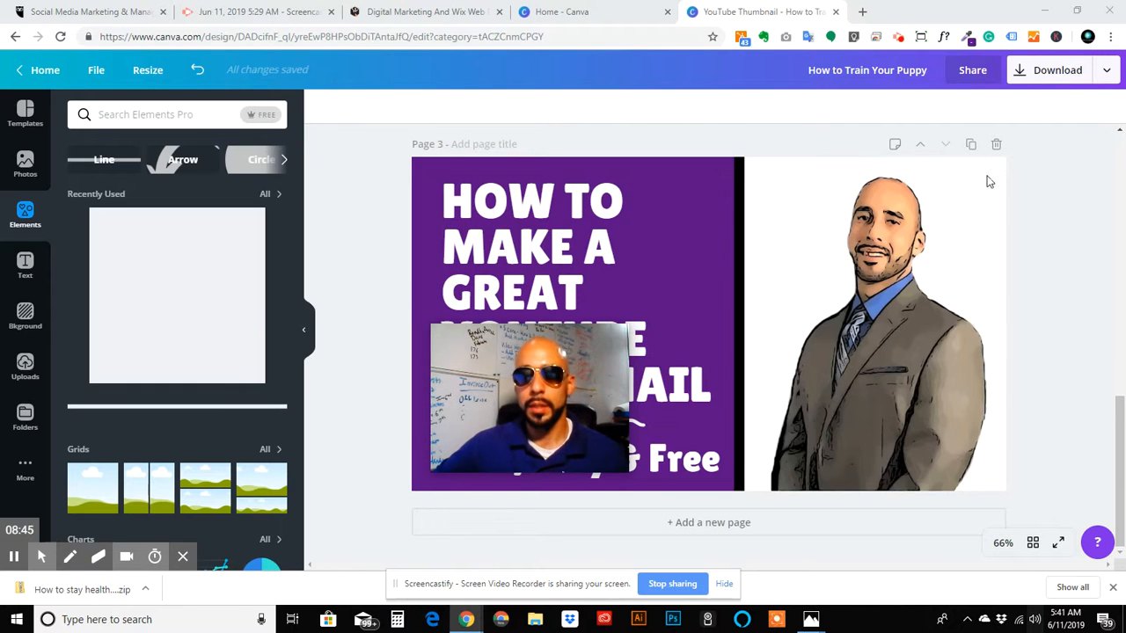
{"action": "left_click", "coordinate": [1021, 71]}
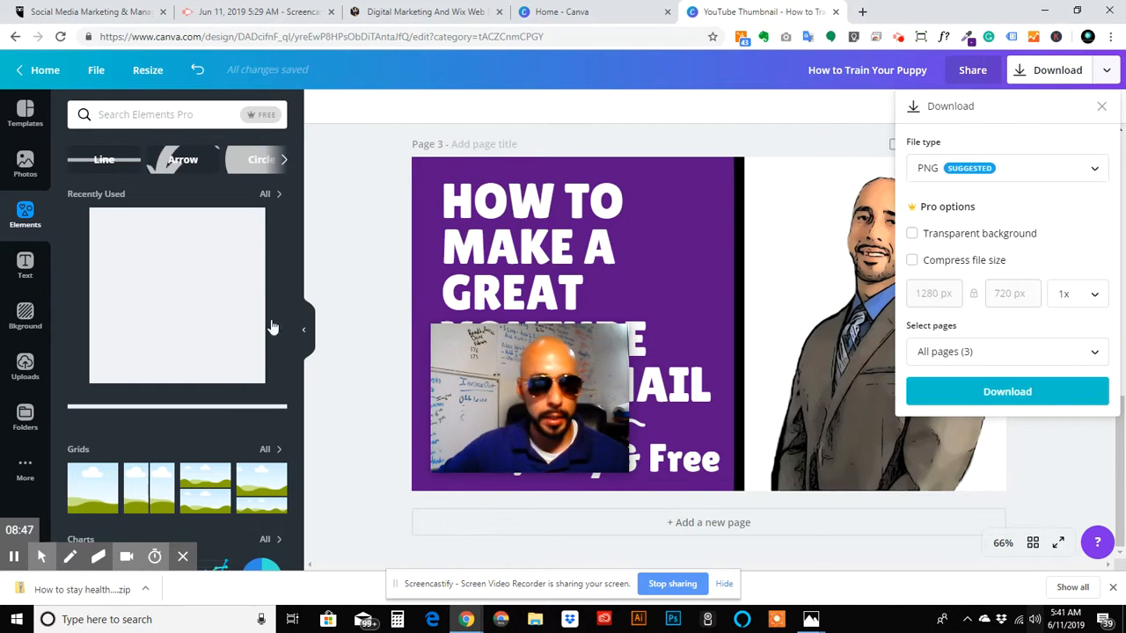
{"action": "left_click", "coordinate": [1005, 392]}
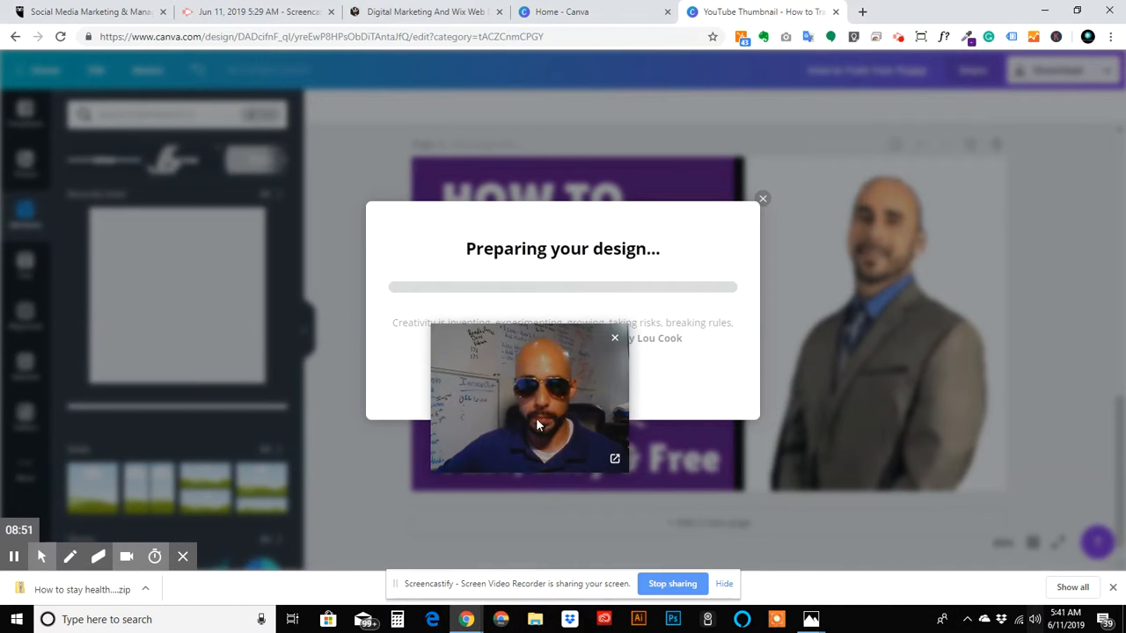